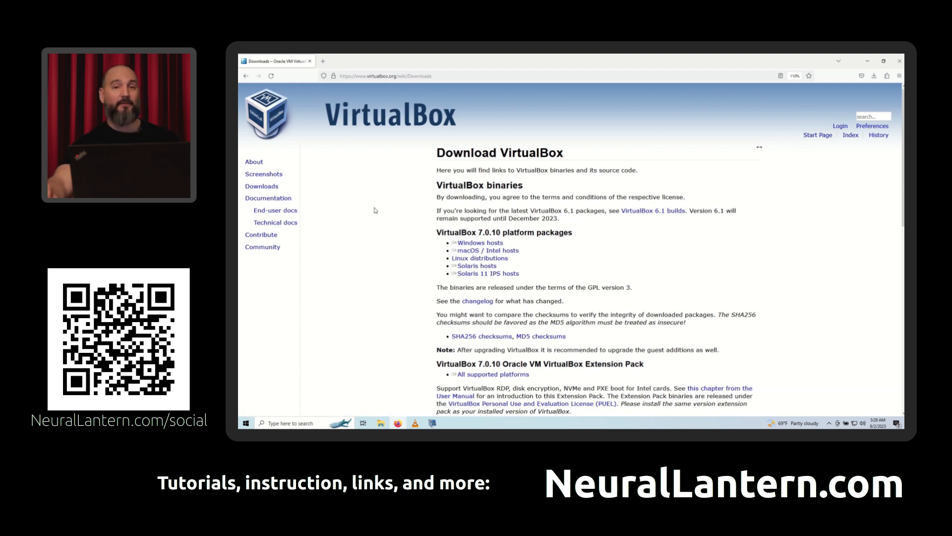
- Download the VirtualBox 7.0.10 platform package for Windows hosts and launch the downloaded installer
{"action": "left_click", "coordinate": [480, 243]}
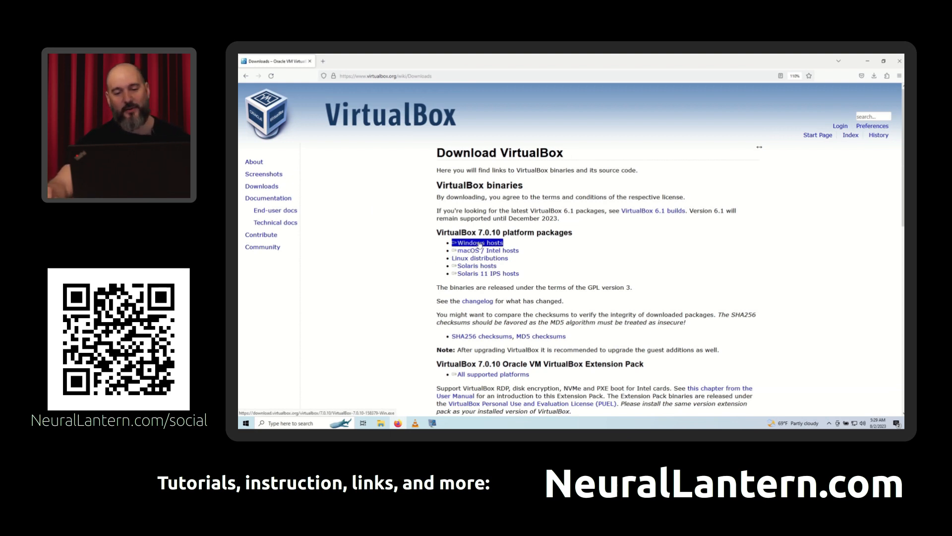
{"action": "left_click", "coordinate": [874, 76]}
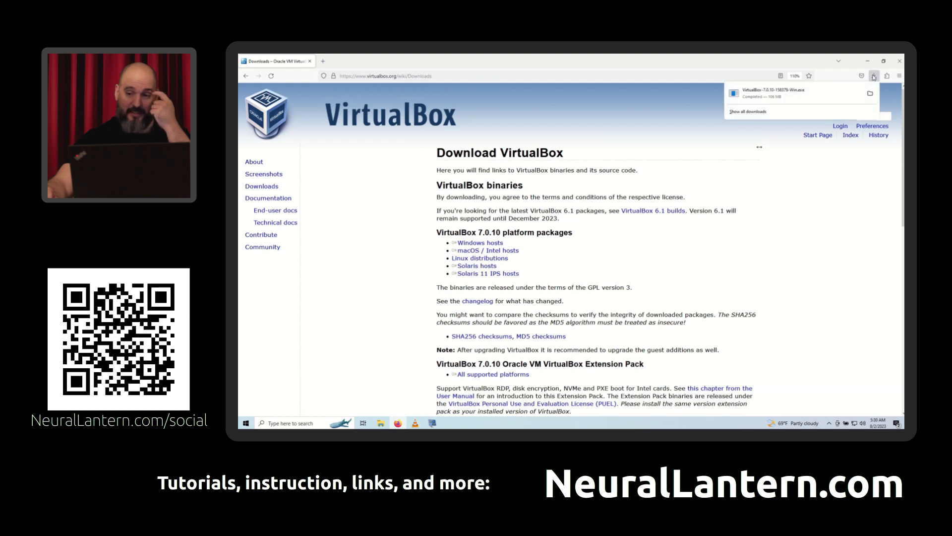
{"action": "left_click", "coordinate": [815, 94]}
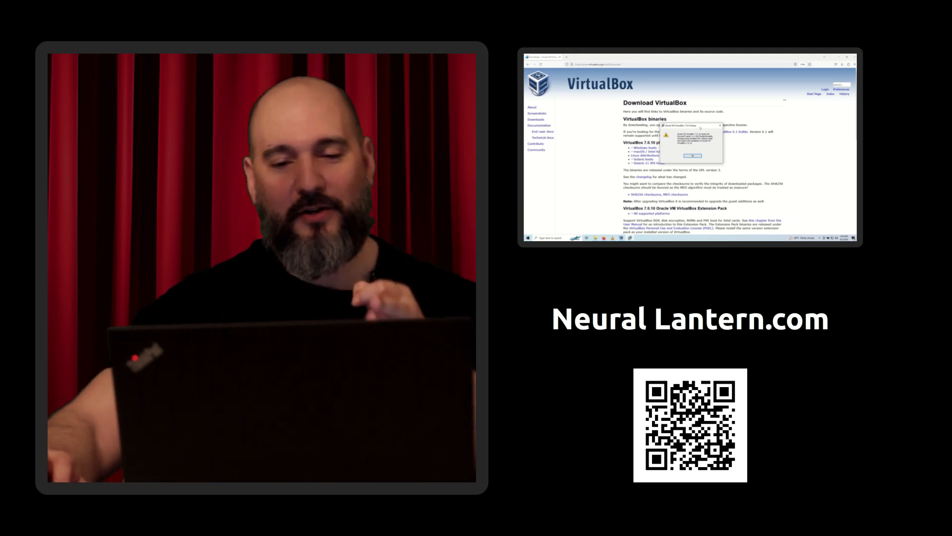
- Dismiss the Visual C++ requirement warning and exit the VirtualBox 7.0.10 Setup Wizard
{"action": "left_click_drag", "start_coordinate": [701, 126], "coordinate": [776, 140]}
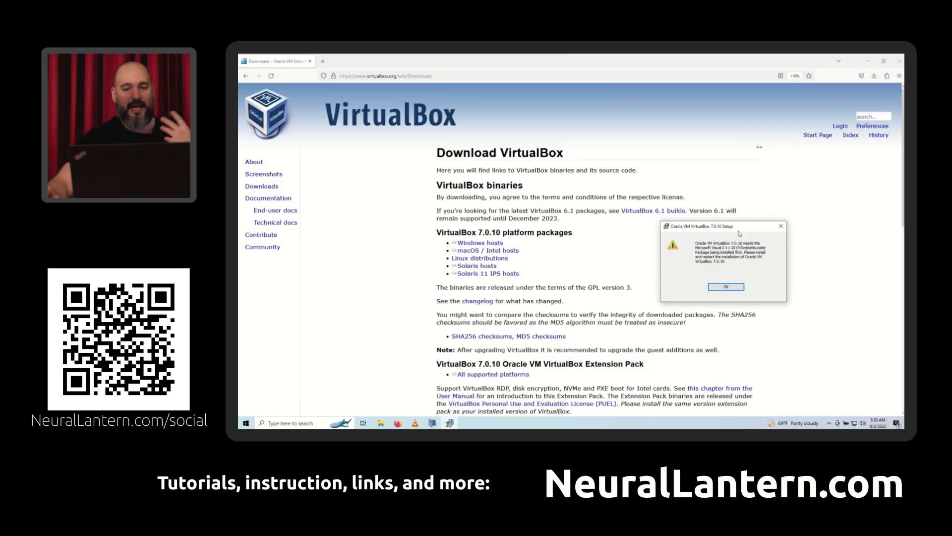
{"action": "left_click", "coordinate": [722, 287]}
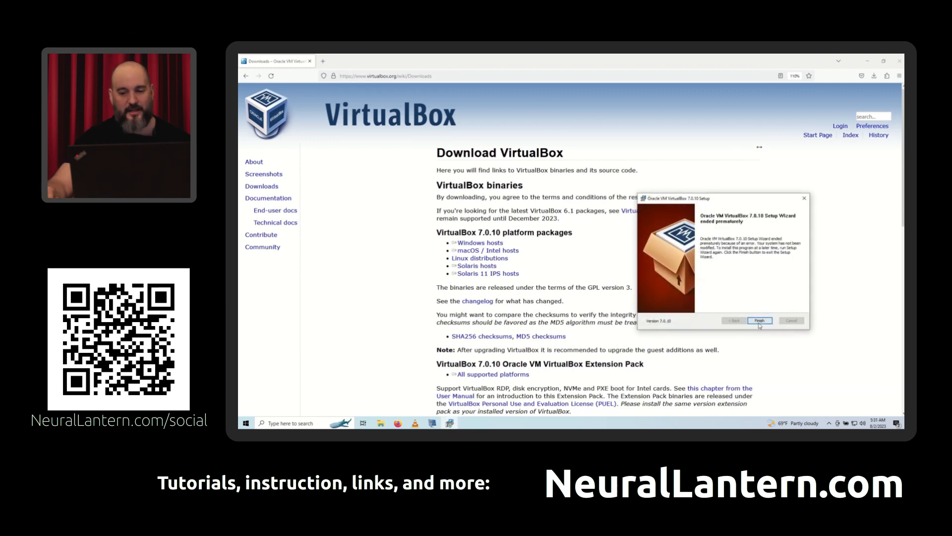
{"action": "left_click", "coordinate": [760, 321]}
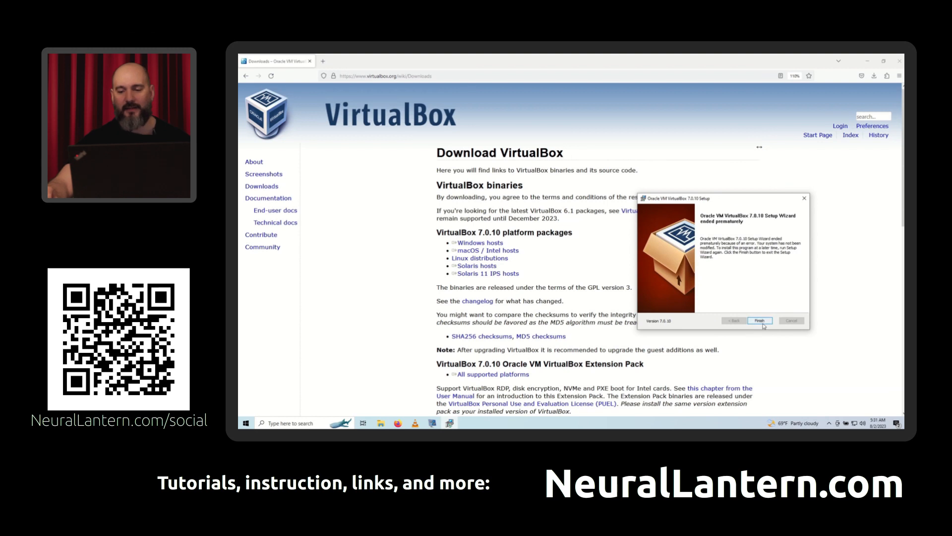
{"action": "left_click", "coordinate": [623, 264]}
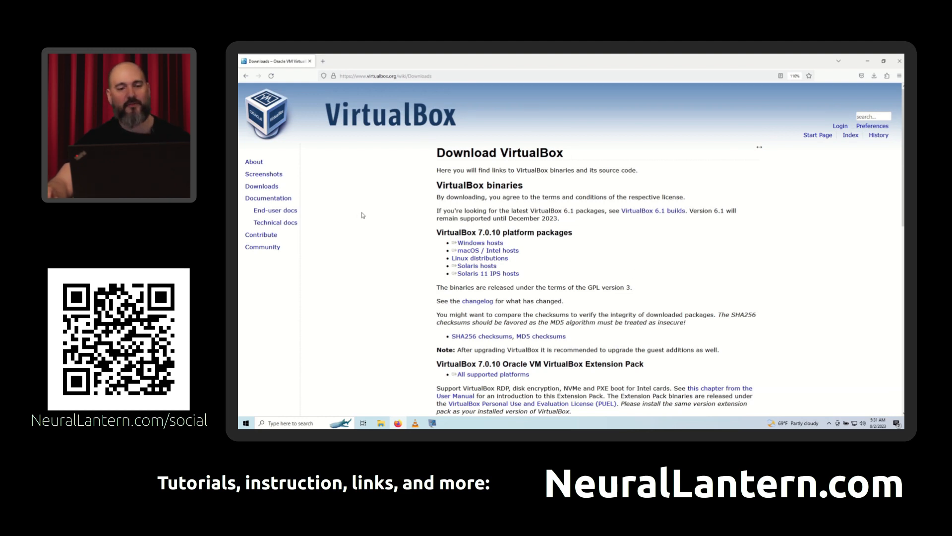
- Search the web for "virtualbox needs visual c++ 2019" in a new browser tab
{"action": "left_click", "coordinate": [323, 61]}
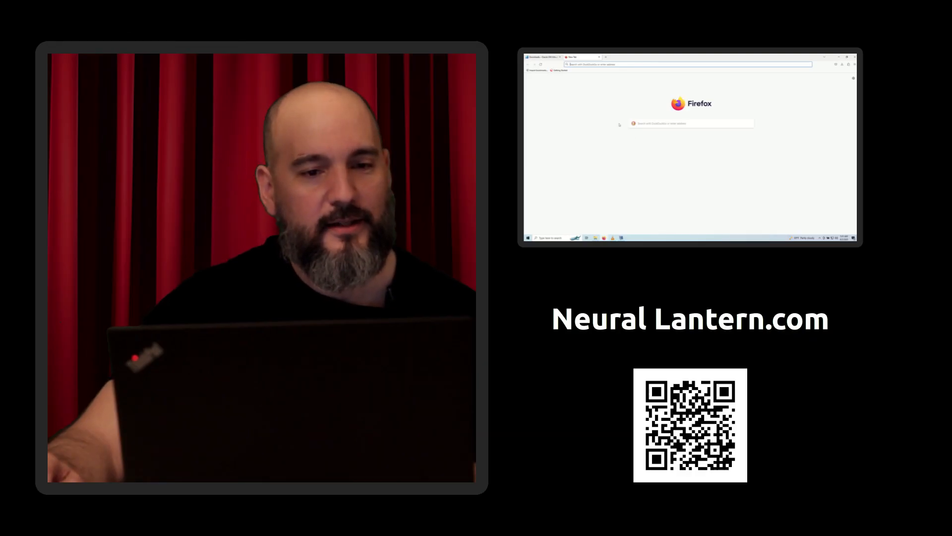
{"action": "type", "text": "virtualbox nee"}
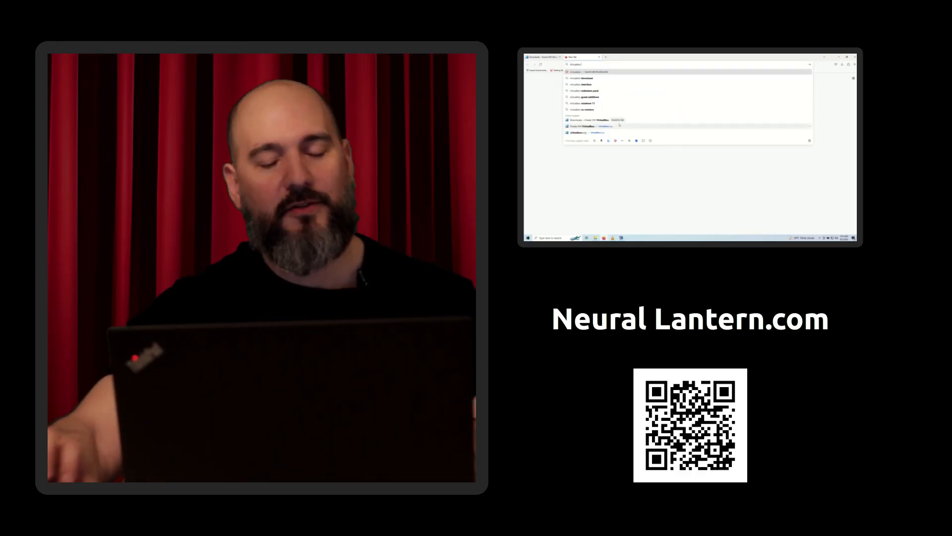
{"action": "type", "text": "ds"}
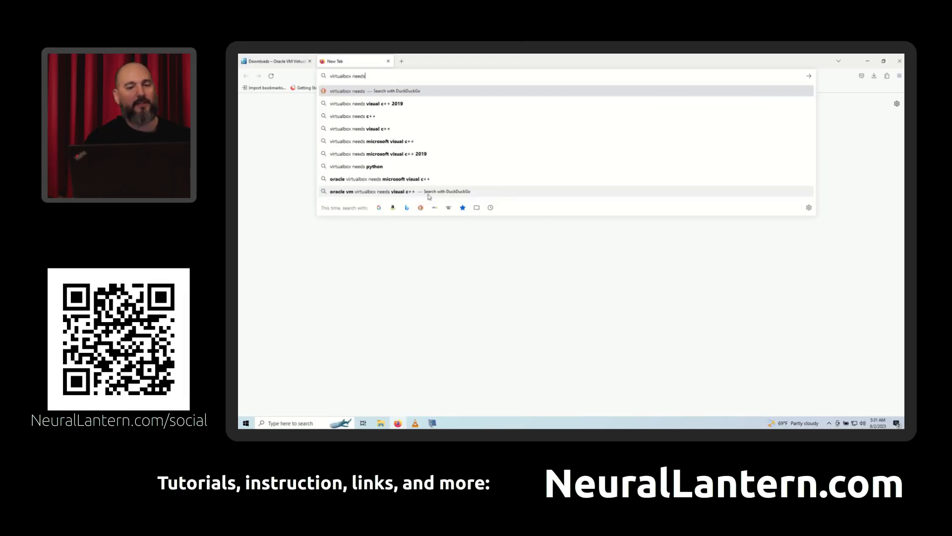
{"action": "key", "text": "Down"}
{"action": "key", "text": "Return"}
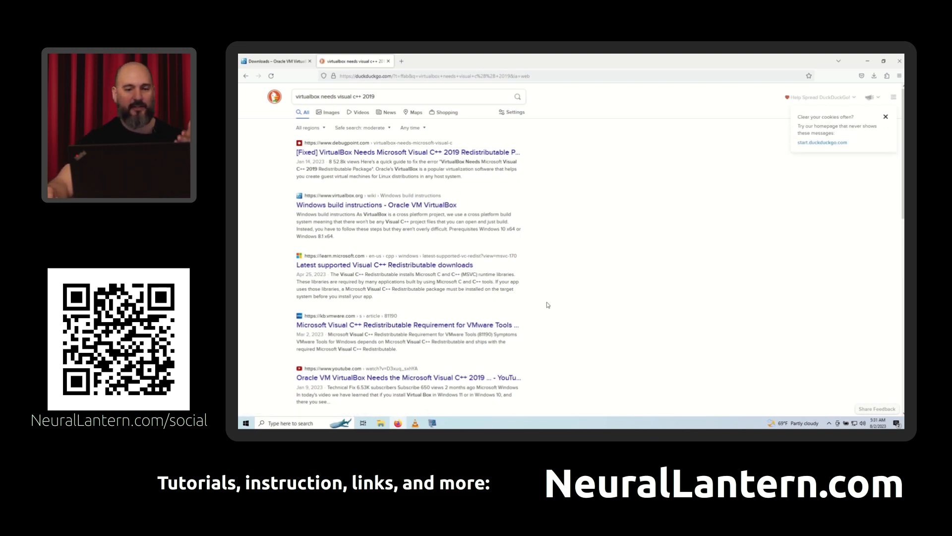
- Open the debugpoint.com article on the missing Visual C++ 2019 package and follow its How to Fix download link
{"action": "middle_click", "coordinate": [416, 152]}
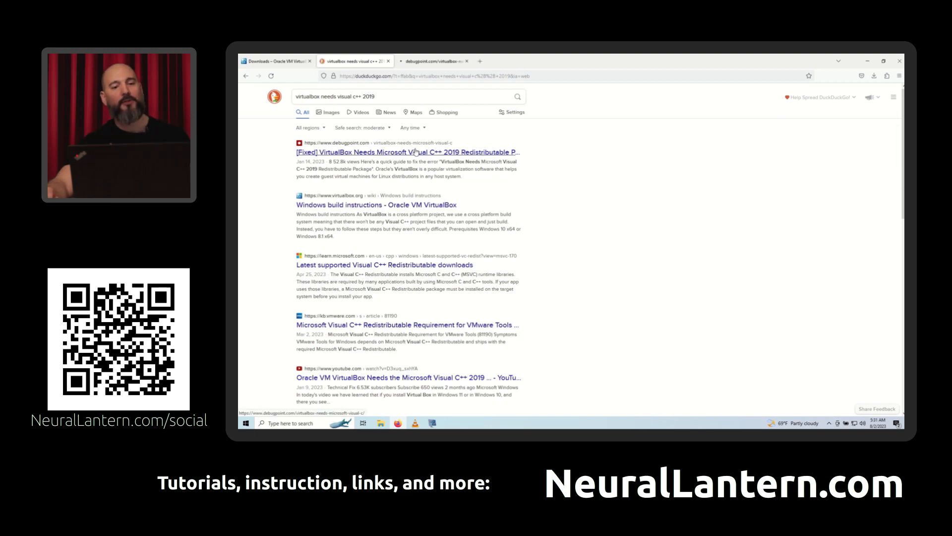
{"action": "left_click", "coordinate": [425, 61]}
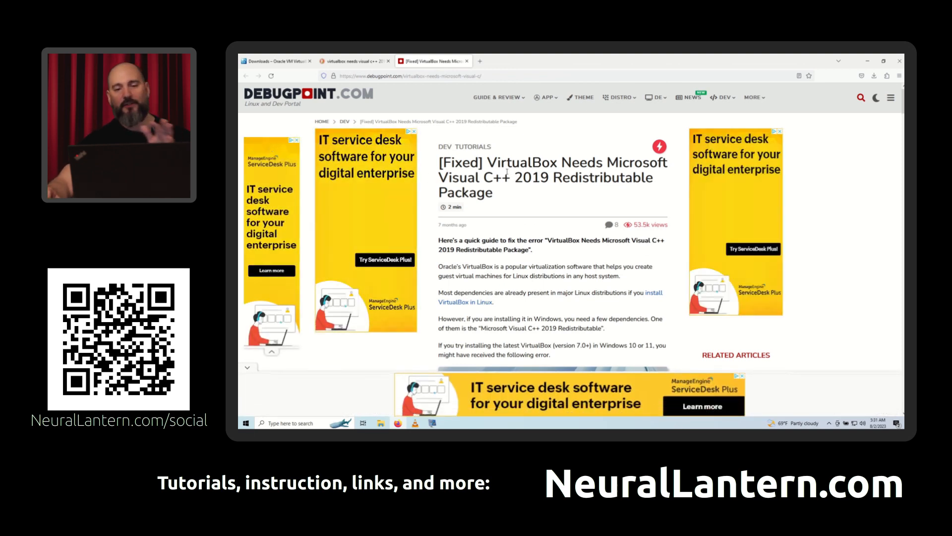
{"action": "scroll", "coordinate": [505, 176], "scroll_direction": "down", "scroll_amount": 2}
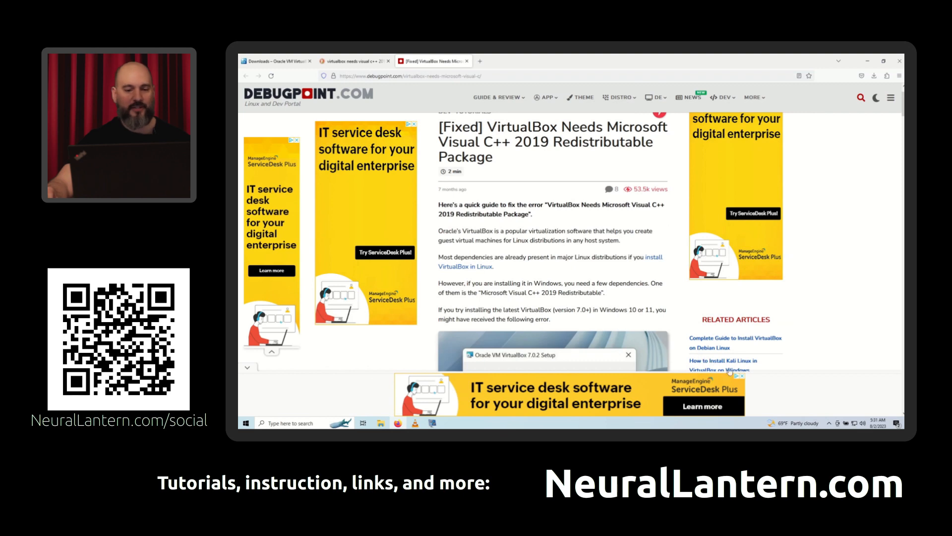
{"action": "scroll", "coordinate": [489, 229], "scroll_direction": "down", "scroll_amount": 3}
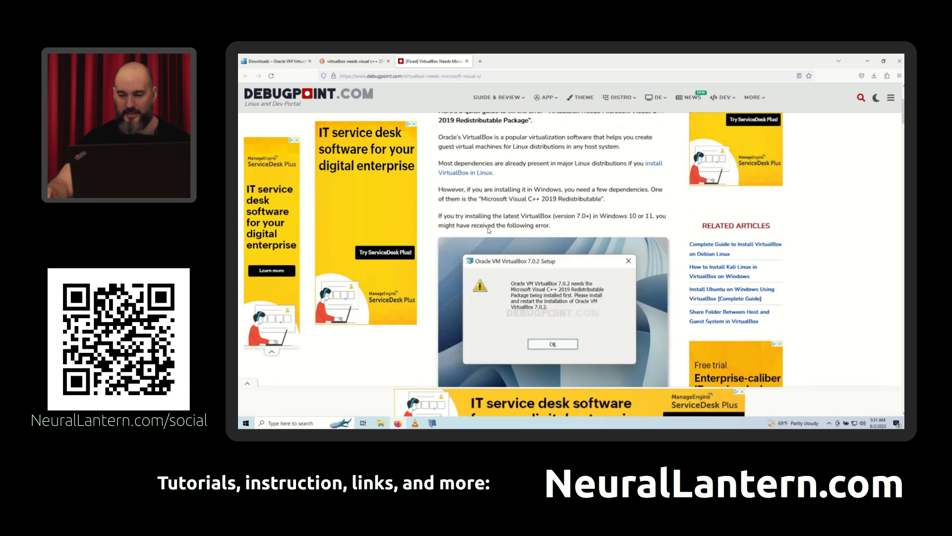
{"action": "scroll", "coordinate": [489, 230], "scroll_direction": "down", "scroll_amount": 8}
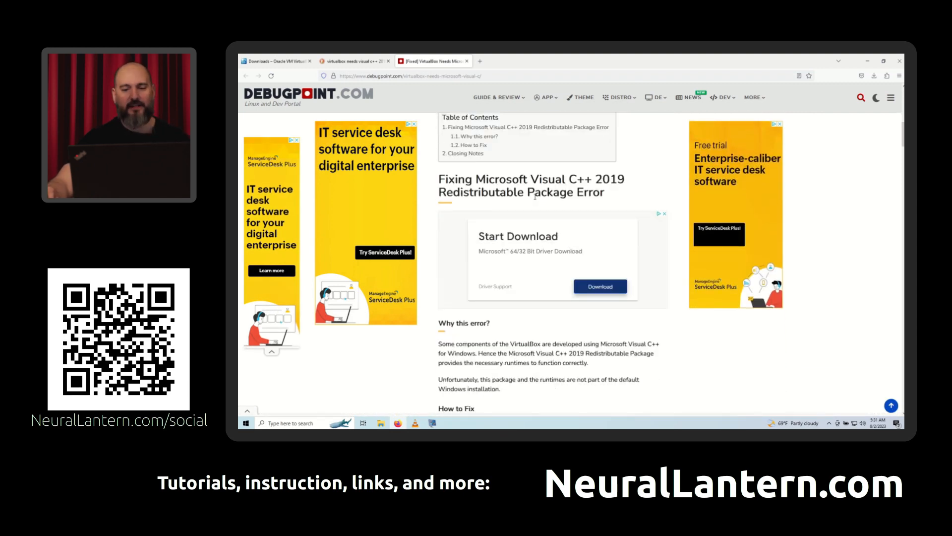
{"action": "scroll", "coordinate": [500, 151], "scroll_direction": "down", "scroll_amount": 8}
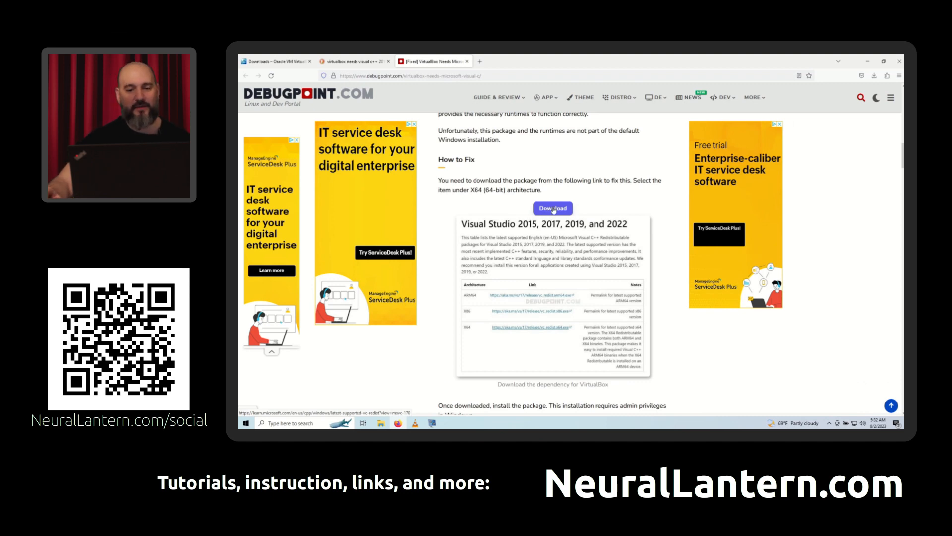
{"action": "left_click", "coordinate": [553, 209]}
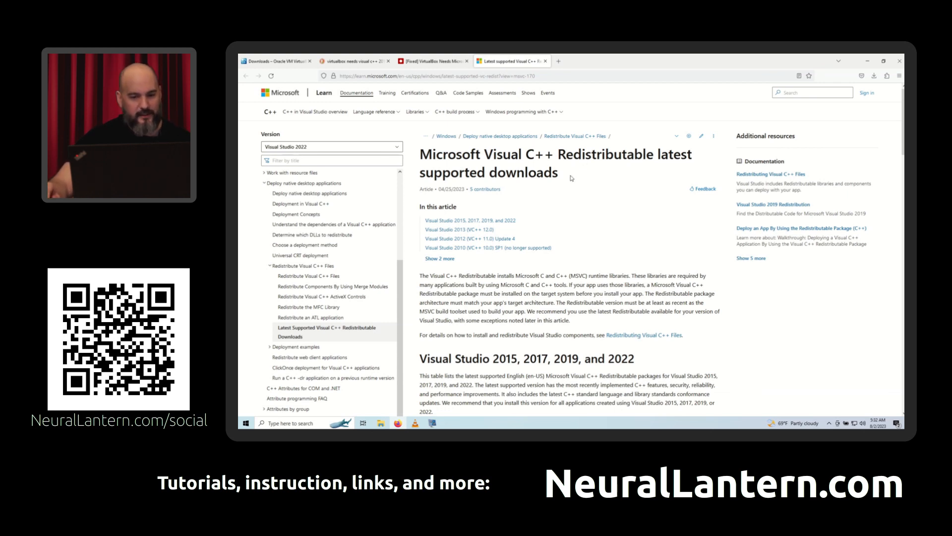
- Examine the ARM64, X86 and X64 architecture options in the Visual Studio 2015, 2017, 2019, and 2022 redistributable table
{"action": "scroll", "coordinate": [572, 178], "scroll_direction": "down", "scroll_amount": 7}
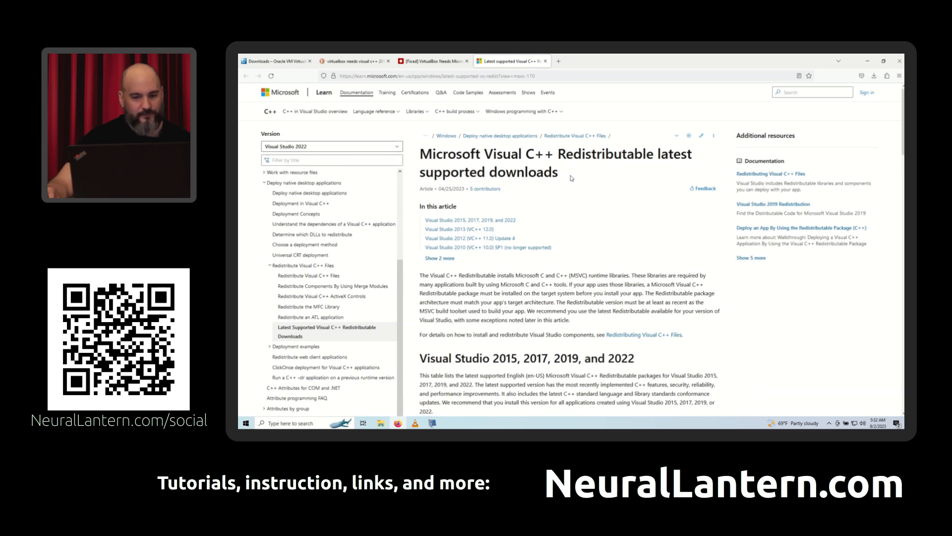
{"action": "scroll", "coordinate": [571, 178], "scroll_direction": "up", "scroll_amount": 1}
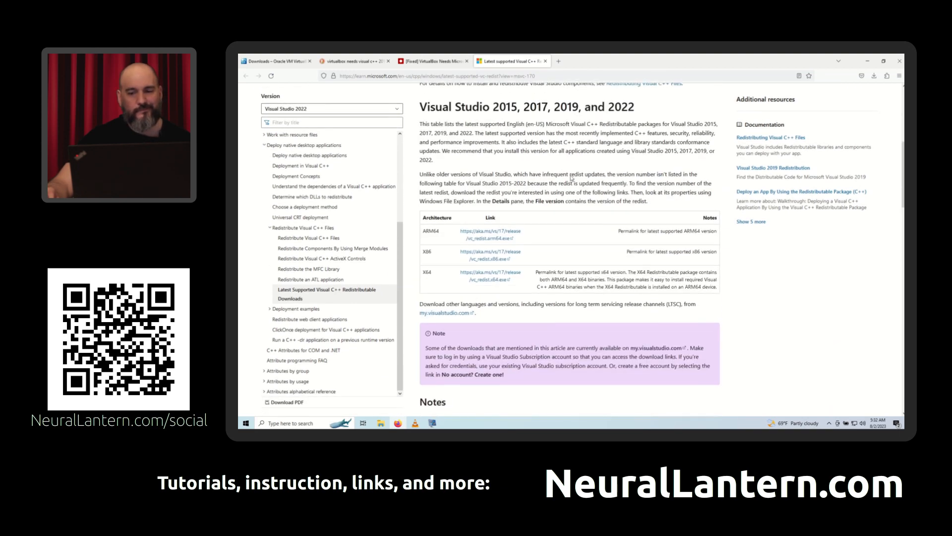
{"action": "scroll", "coordinate": [571, 176], "scroll_direction": "down", "scroll_amount": 12}
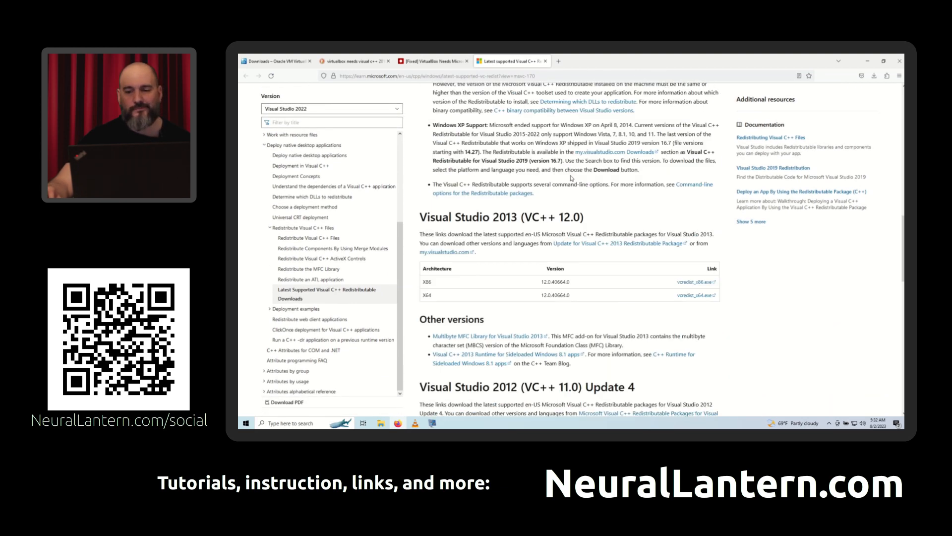
{"action": "scroll", "coordinate": [571, 178], "scroll_direction": "up", "scroll_amount": 3}
{"action": "scroll", "coordinate": [571, 178], "scroll_direction": "up", "scroll_amount": 6}
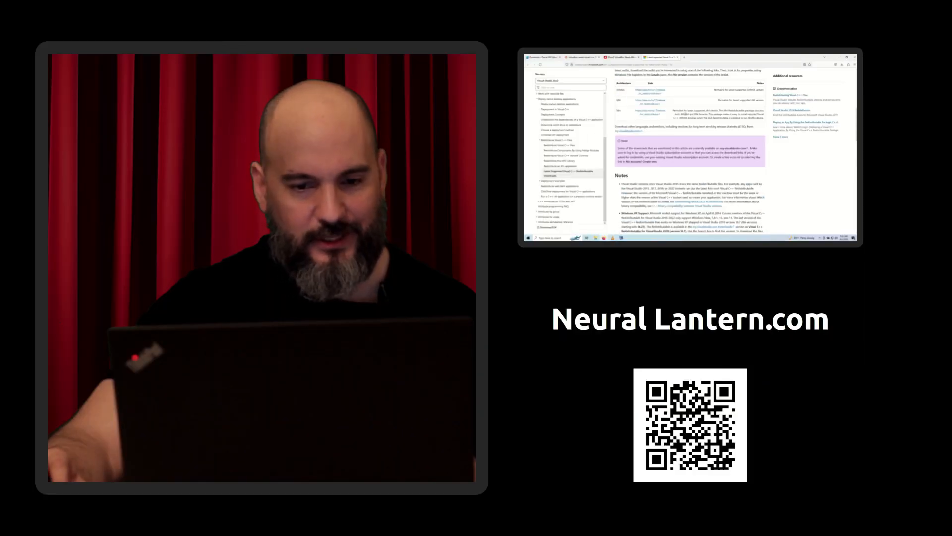
{"action": "scroll", "coordinate": [639, 121], "scroll_direction": "down", "scroll_amount": 2}
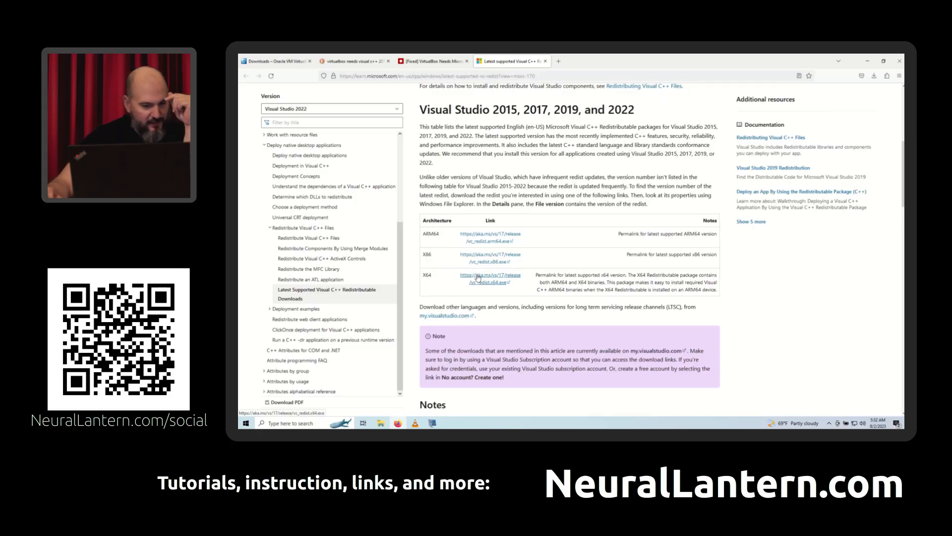
{"action": "left_click_drag", "start_coordinate": [590, 290], "coordinate": [423, 233]}
{"action": "left_click", "coordinate": [434, 201]}
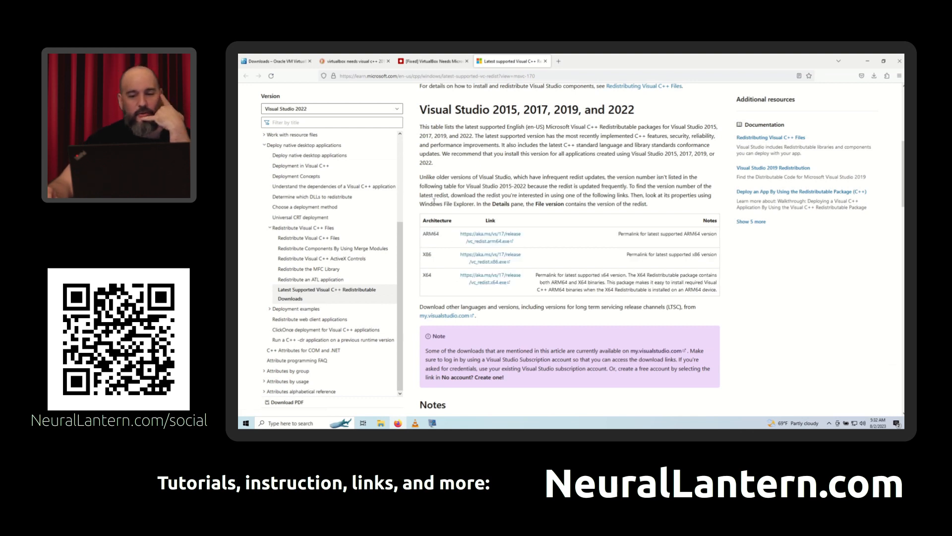
{"action": "double_click", "coordinate": [425, 233]}
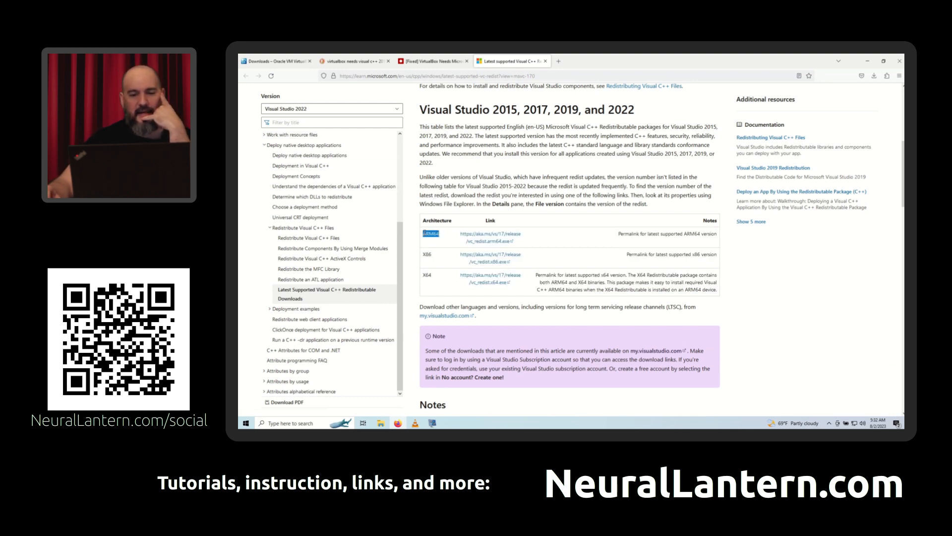
{"action": "left_click", "coordinate": [430, 233]}
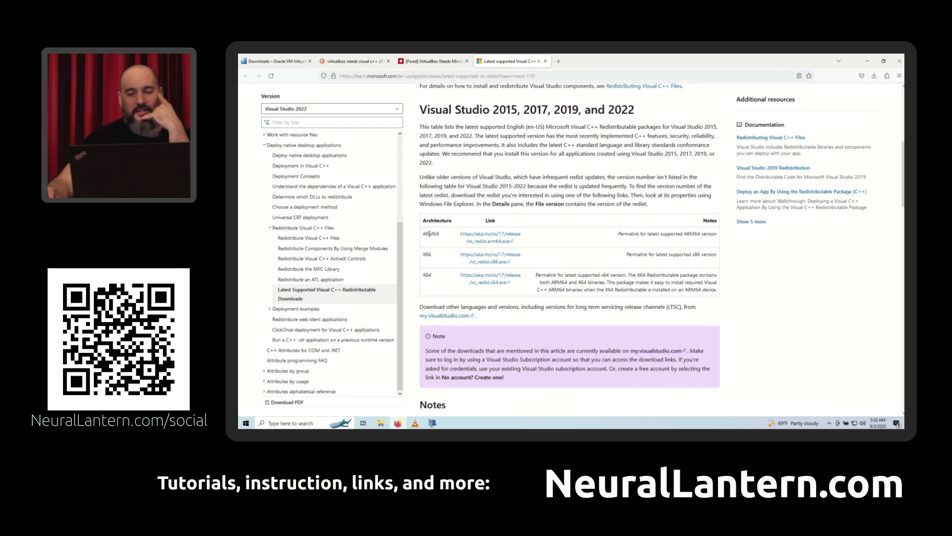
{"action": "double_click", "coordinate": [436, 236]}
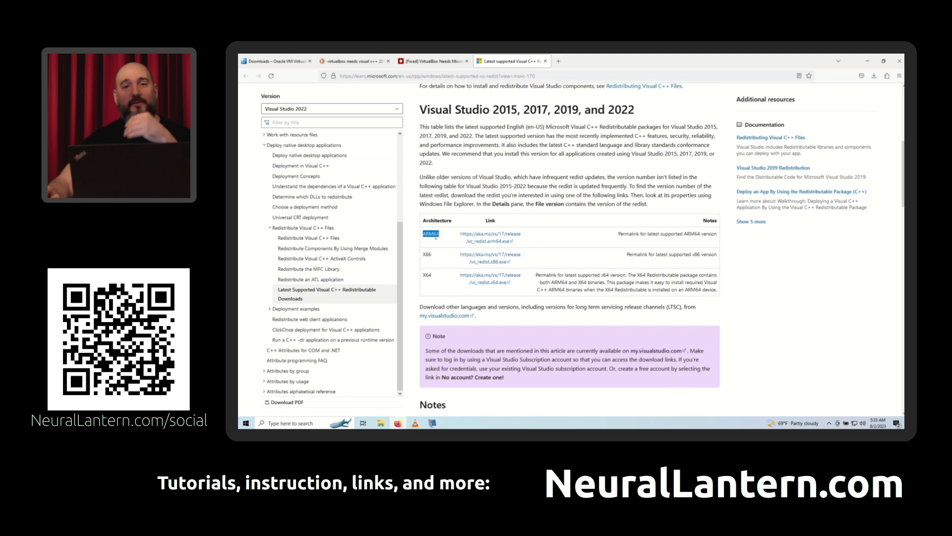
{"action": "left_click", "coordinate": [440, 235]}
{"action": "double_click", "coordinate": [434, 235]}
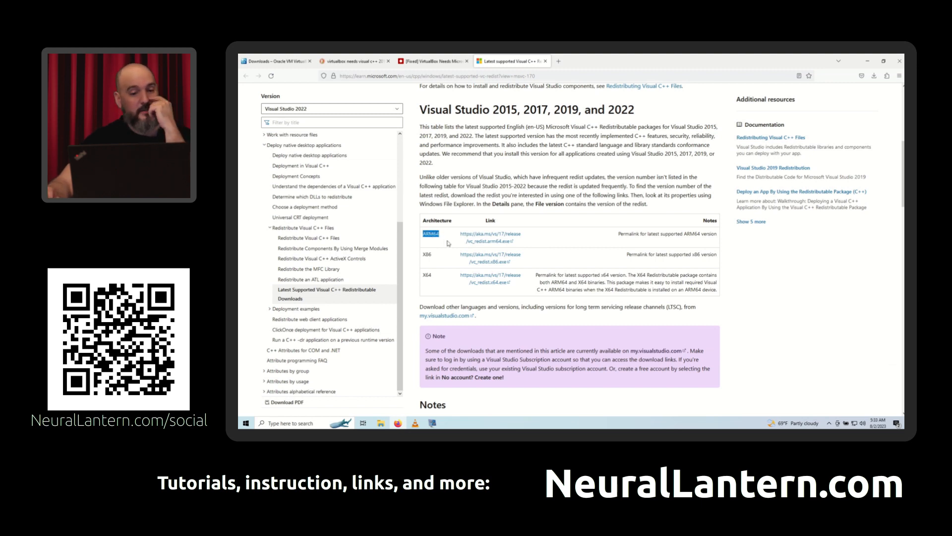
{"action": "left_click", "coordinate": [444, 238]}
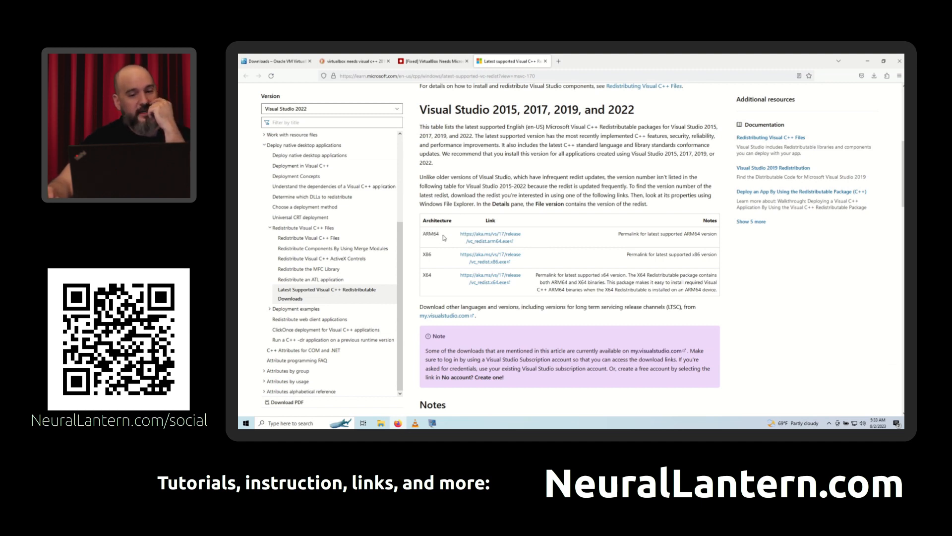
{"action": "double_click", "coordinate": [427, 274]}
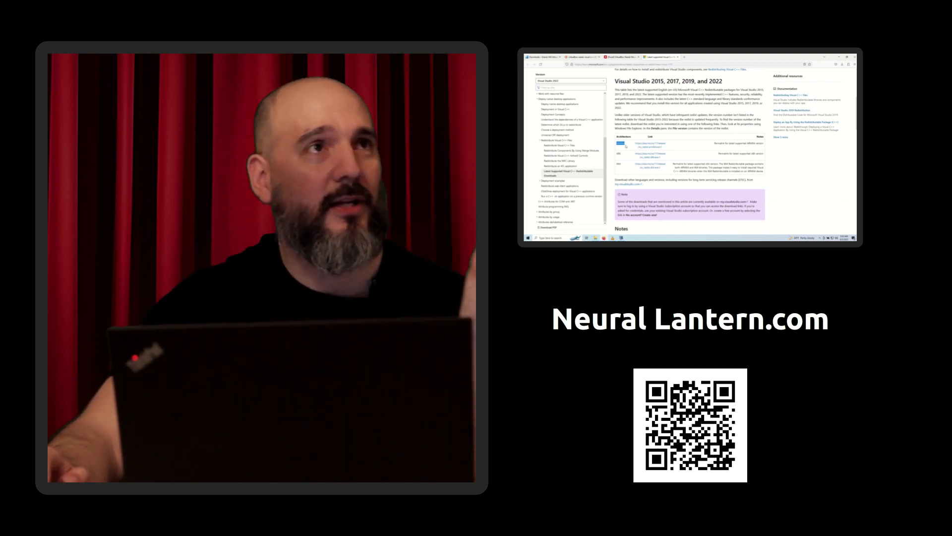
{"action": "left_click", "coordinate": [626, 144]}
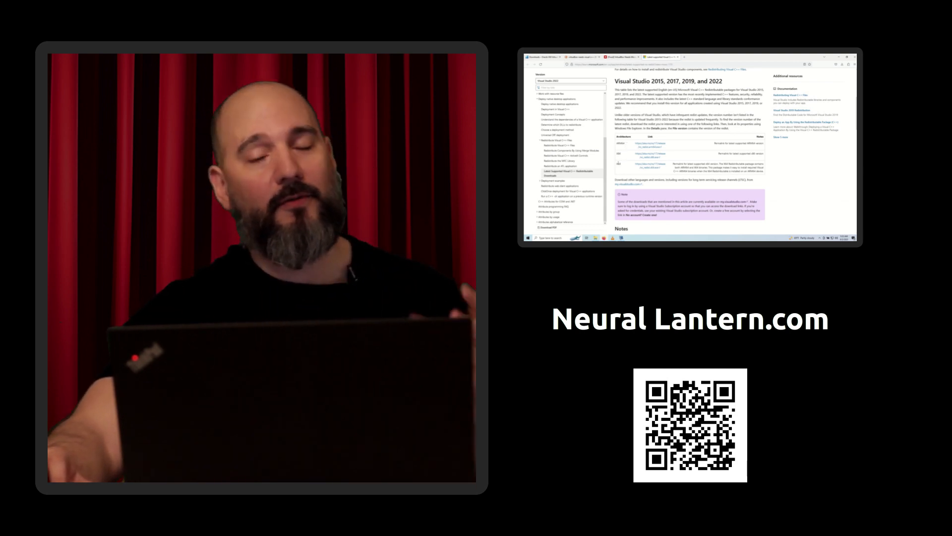
{"action": "double_click", "coordinate": [618, 163]}
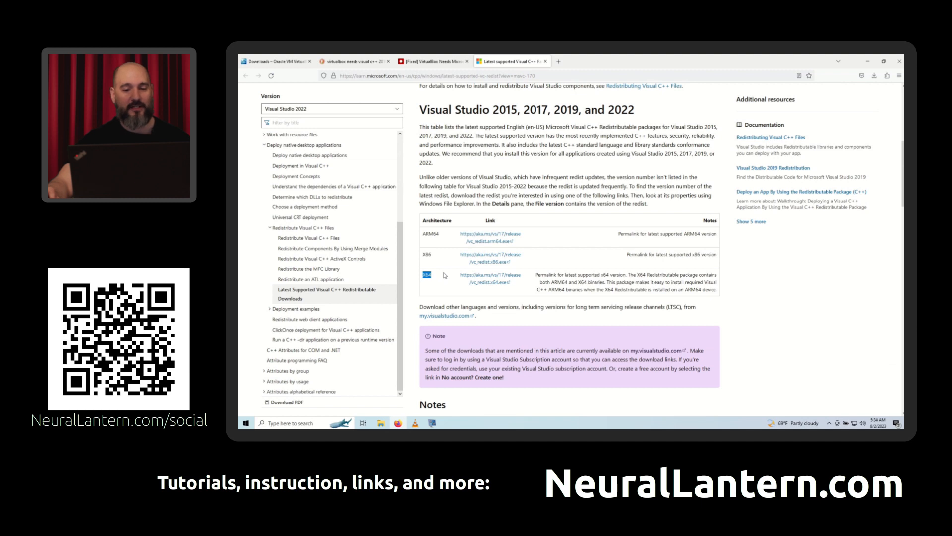
- Download the X64 Visual C++ Redistributable, vc_redist.x64.exe, and launch its installer
{"action": "left_click", "coordinate": [444, 276]}
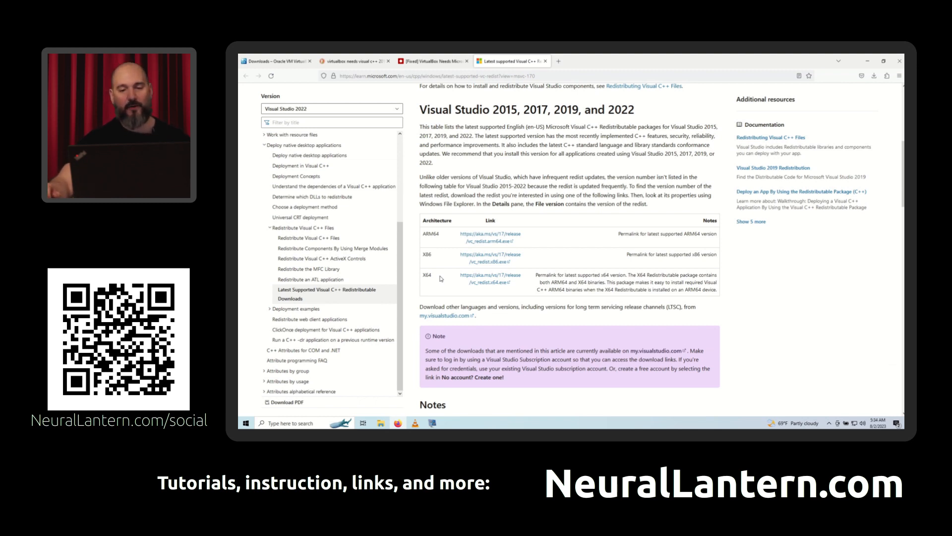
{"action": "left_click", "coordinate": [491, 277]}
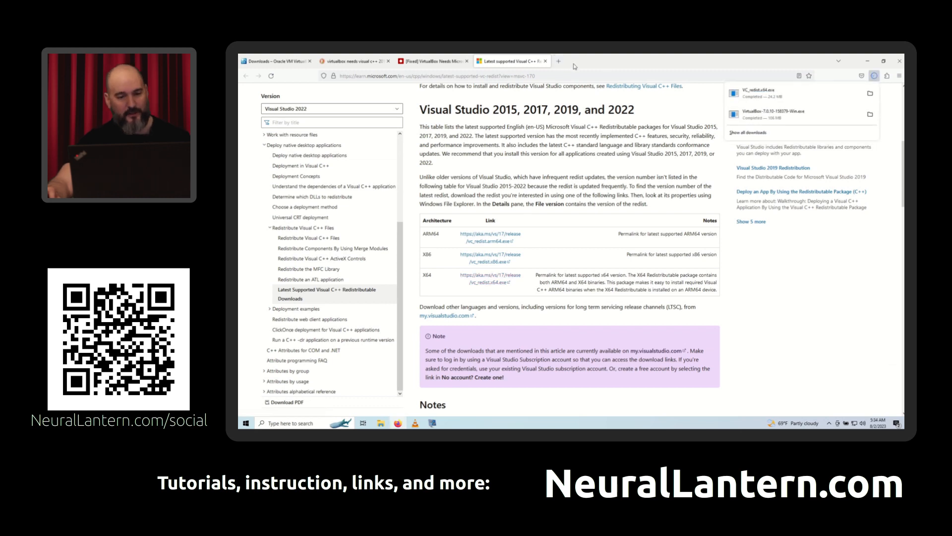
{"action": "left_click", "coordinate": [799, 94]}
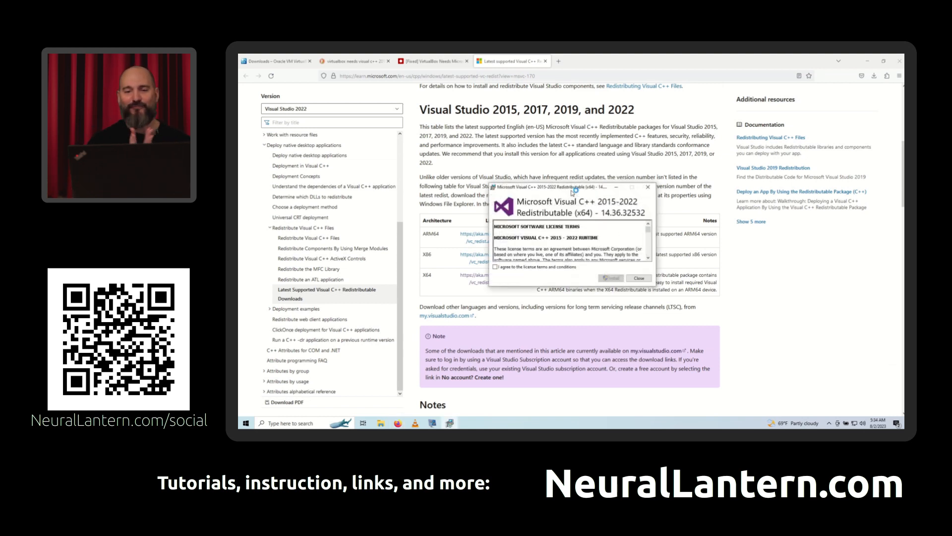
- Agree to the license terms, install the Microsoft Visual C++ 2015-2022 Redistributable (x64), and close its setup window
{"action": "left_click", "coordinate": [507, 267]}
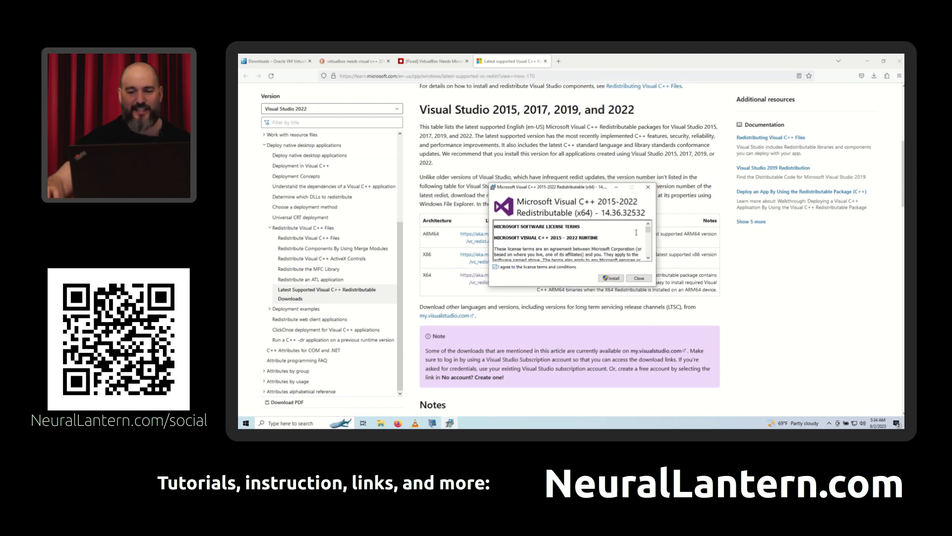
{"action": "left_click_drag", "start_coordinate": [648, 229], "coordinate": [648, 253]}
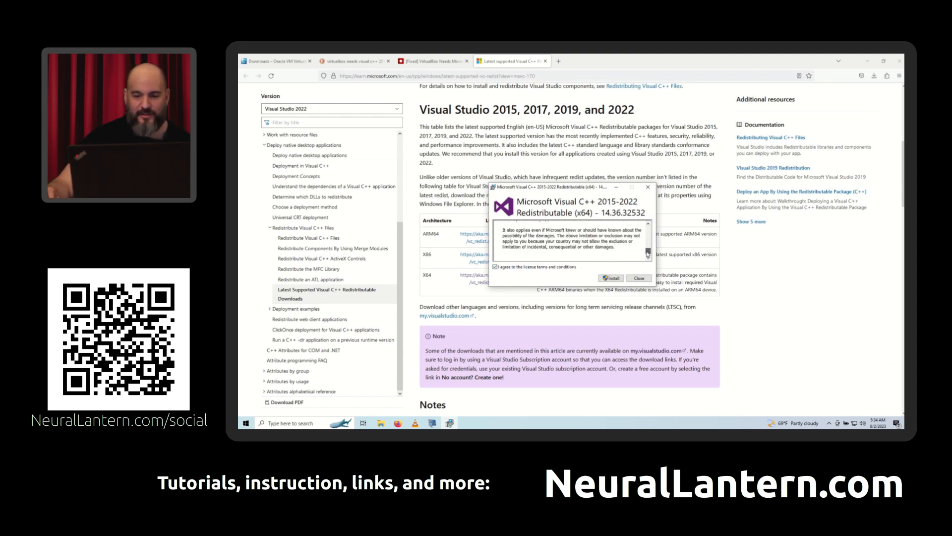
{"action": "left_click", "coordinate": [616, 278]}
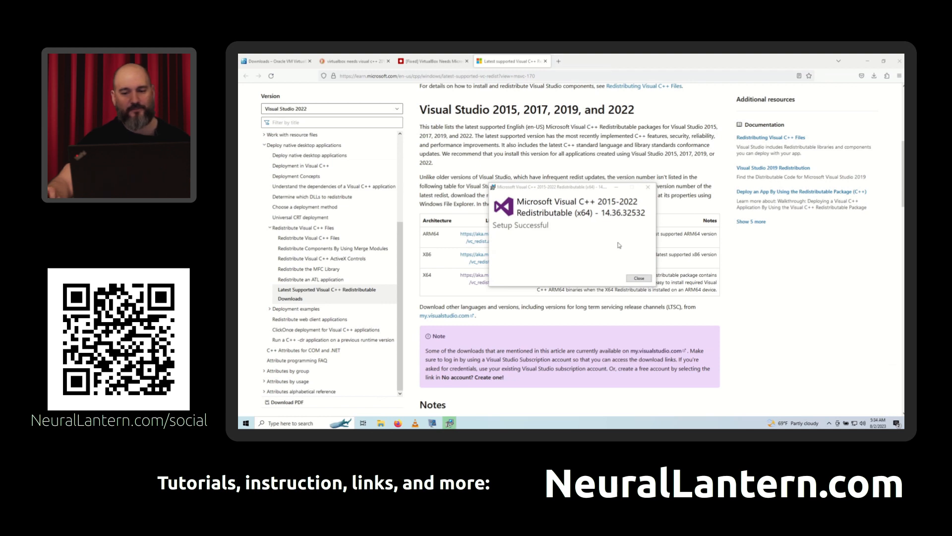
{"action": "left_click", "coordinate": [634, 278]}
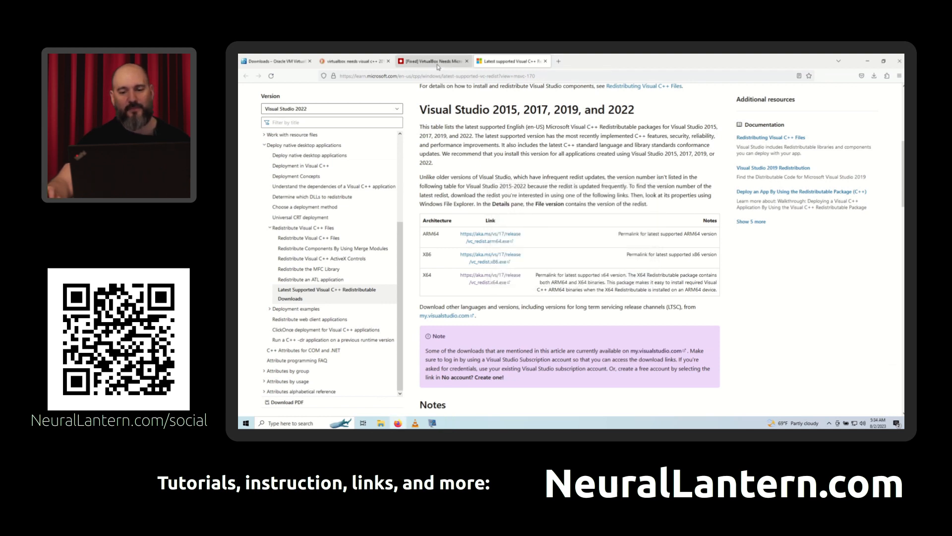
- Launch the downloaded VirtualBox-7.0.10 Windows installer and accept the default Custom Setup features and install location
{"action": "left_click", "coordinate": [876, 80]}
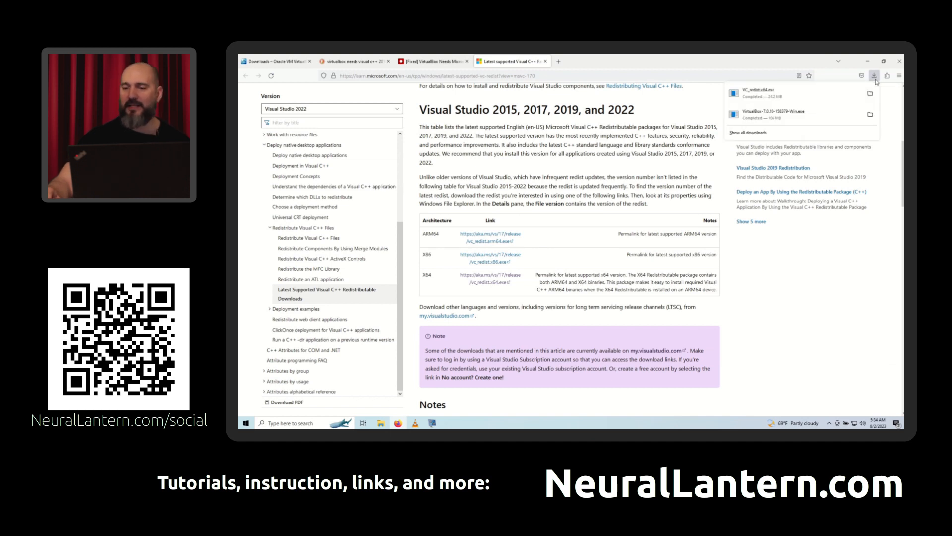
{"action": "left_click", "coordinate": [810, 114]}
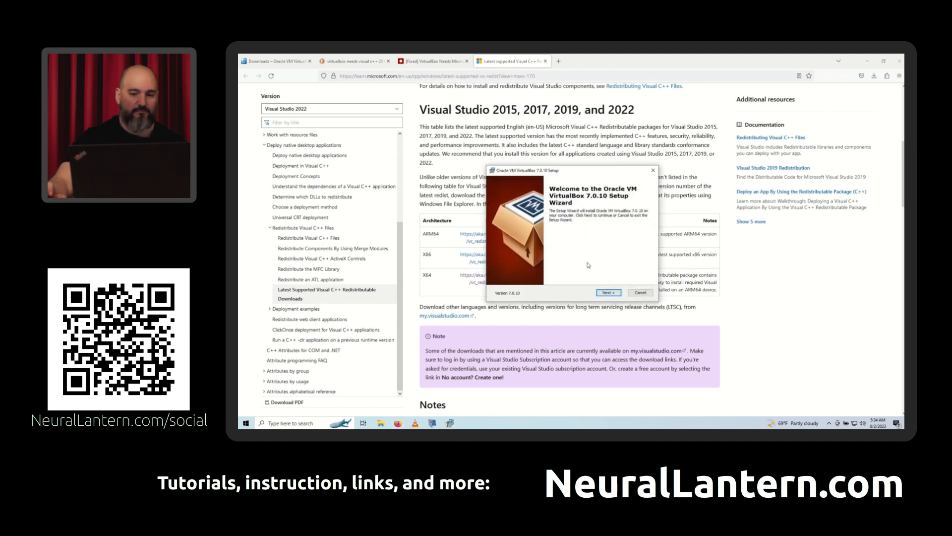
{"action": "left_click", "coordinate": [608, 292]}
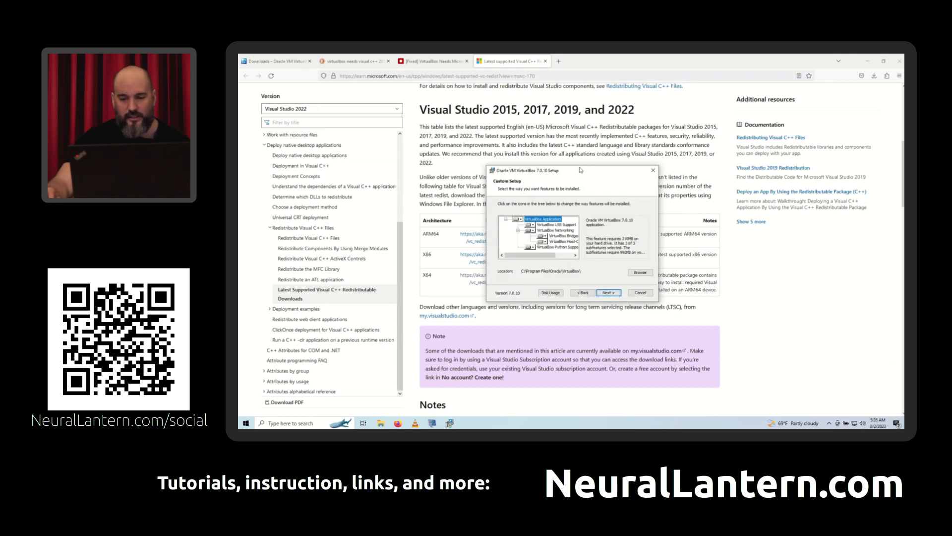
{"action": "mouse_move", "coordinate": [580, 170]}
{"action": "left_mouse_down"}
{"action": "mouse_move", "coordinate": [508, 137]}
{"action": "mouse_move", "coordinate": [595, 162]}
{"action": "left_mouse_up"}
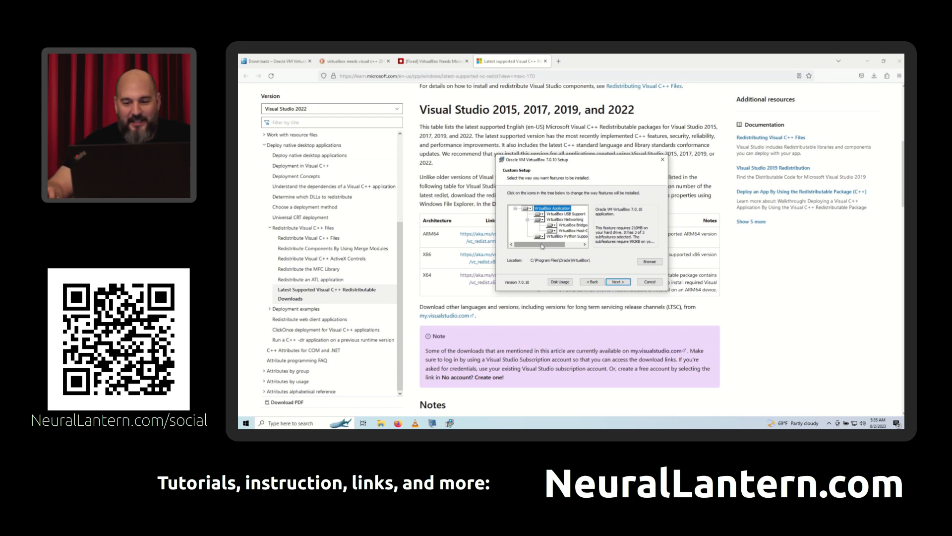
{"action": "mouse_move", "coordinate": [542, 246]}
{"action": "left_mouse_down"}
{"action": "mouse_move", "coordinate": [564, 245]}
{"action": "mouse_move", "coordinate": [526, 247]}
{"action": "left_mouse_up"}
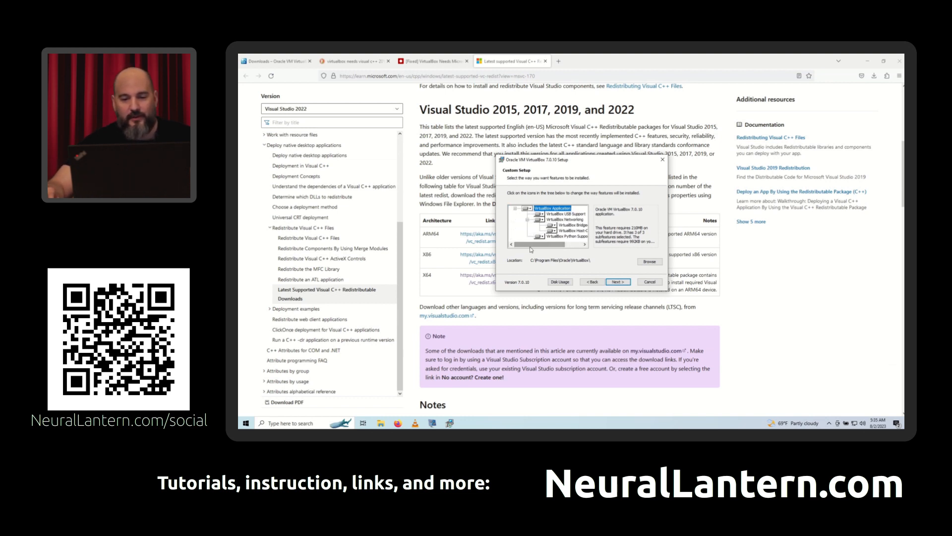
{"action": "left_click", "coordinate": [618, 281]}
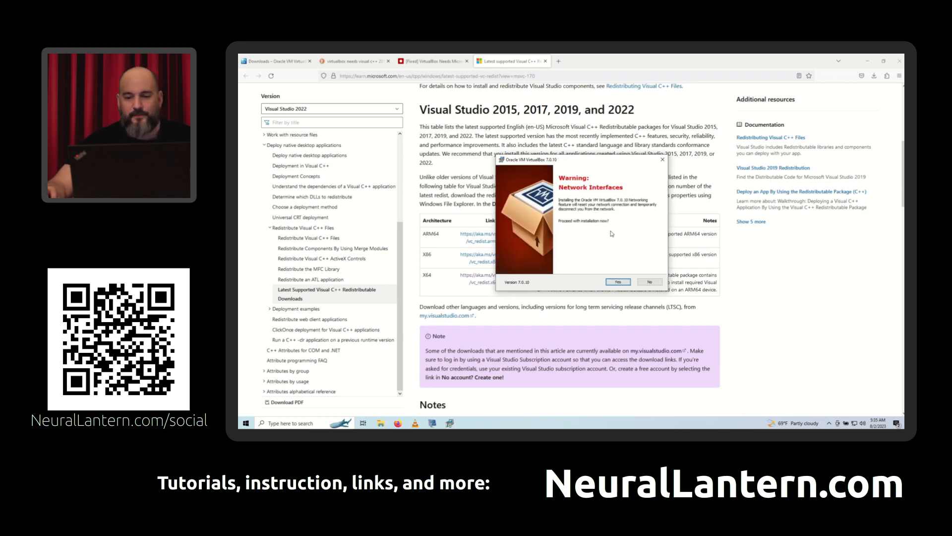
- Accept the Network Interfaces and missing Python Core / win32api warnings and install VirtualBox 7.0.10
{"action": "left_click", "coordinate": [616, 282]}
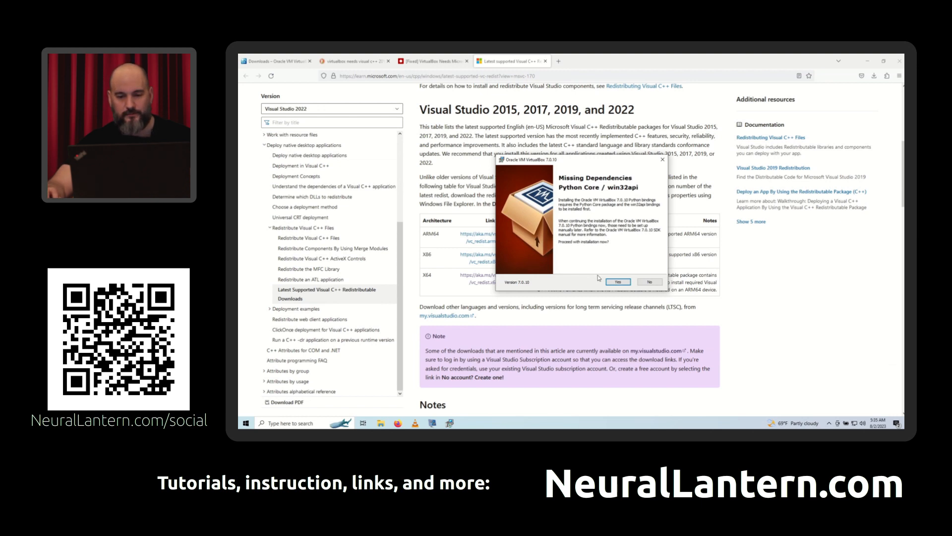
{"action": "left_click", "coordinate": [616, 282]}
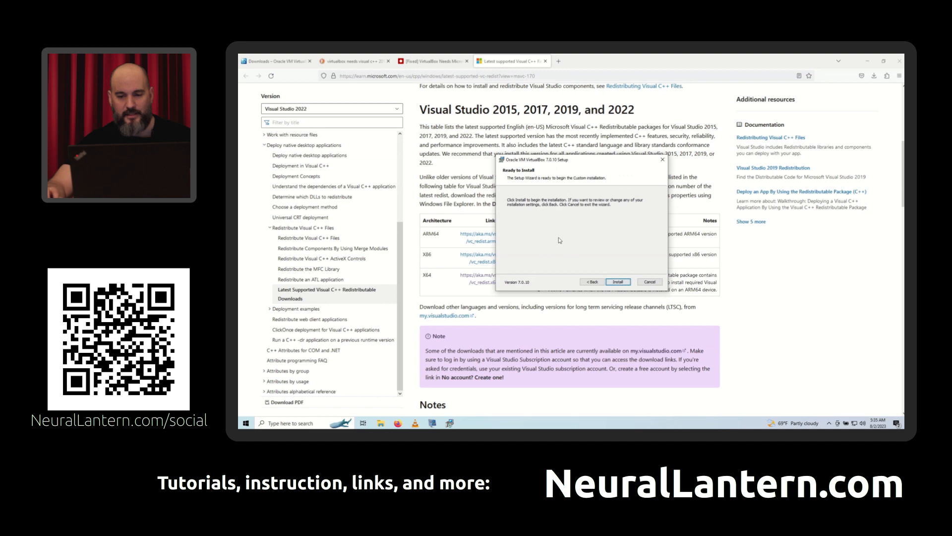
{"action": "left_click", "coordinate": [618, 282]}
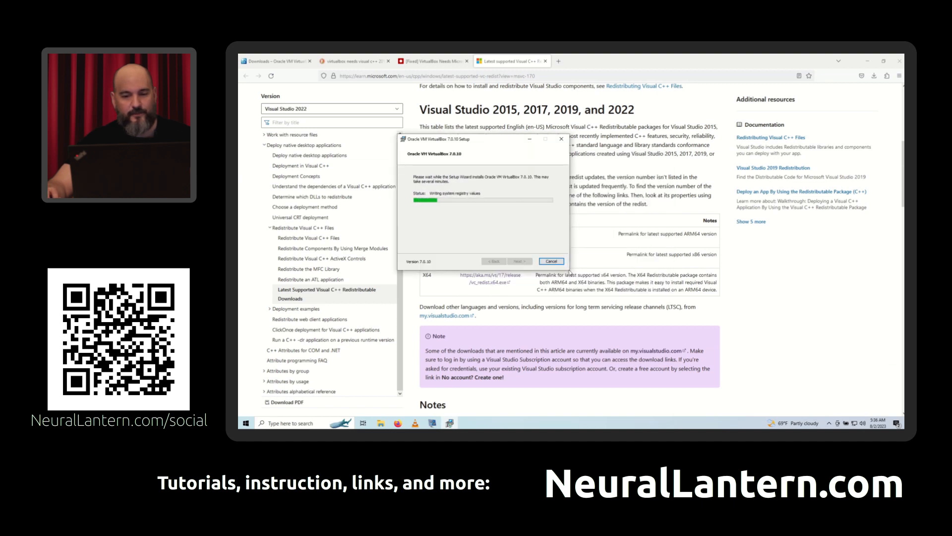
{"action": "left_click_drag", "start_coordinate": [489, 139], "coordinate": [651, 172]}
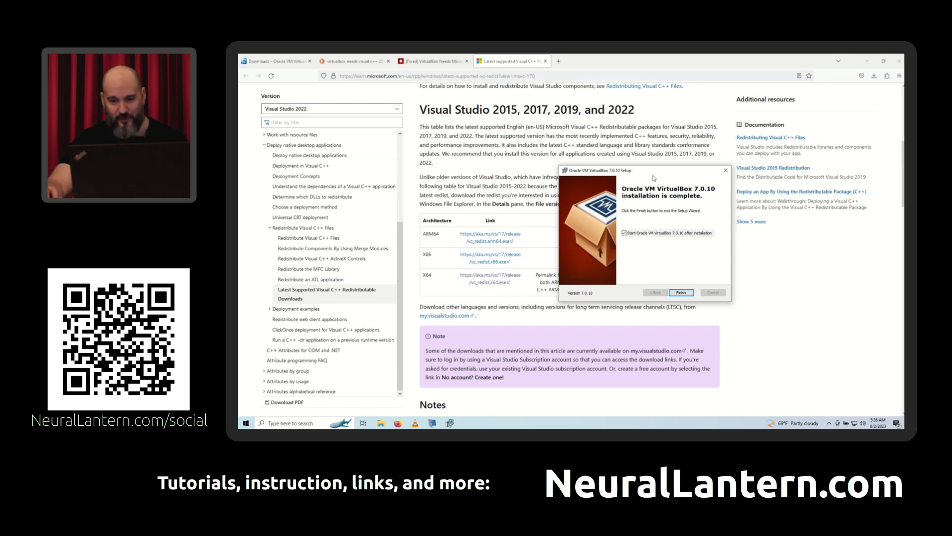
{"action": "left_click_drag", "start_coordinate": [650, 171], "coordinate": [565, 136]}
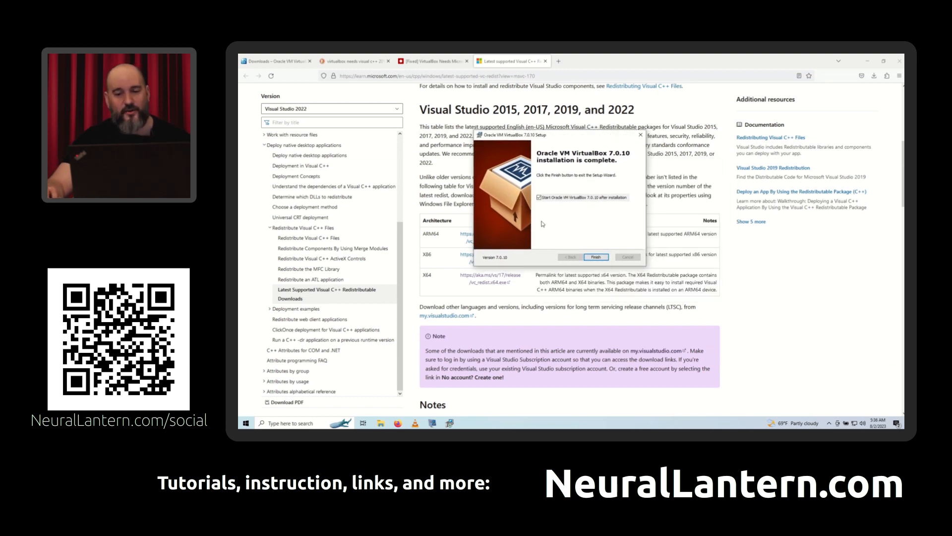
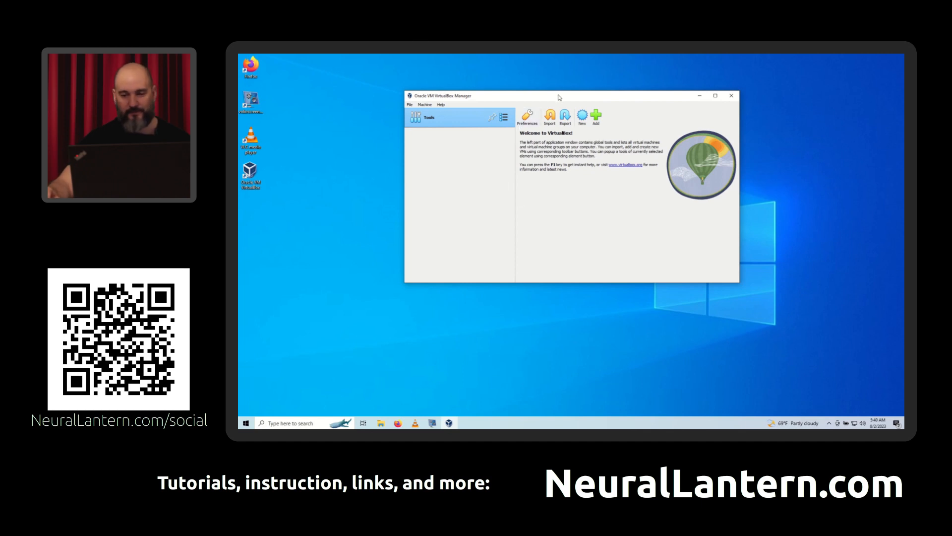
- Switch to Firefox, open ubuntu.com through a web search for "ubuntu", and accept all of the site's trackers
{"action": "left_click_drag", "start_coordinate": [559, 95], "coordinate": [605, 88]}
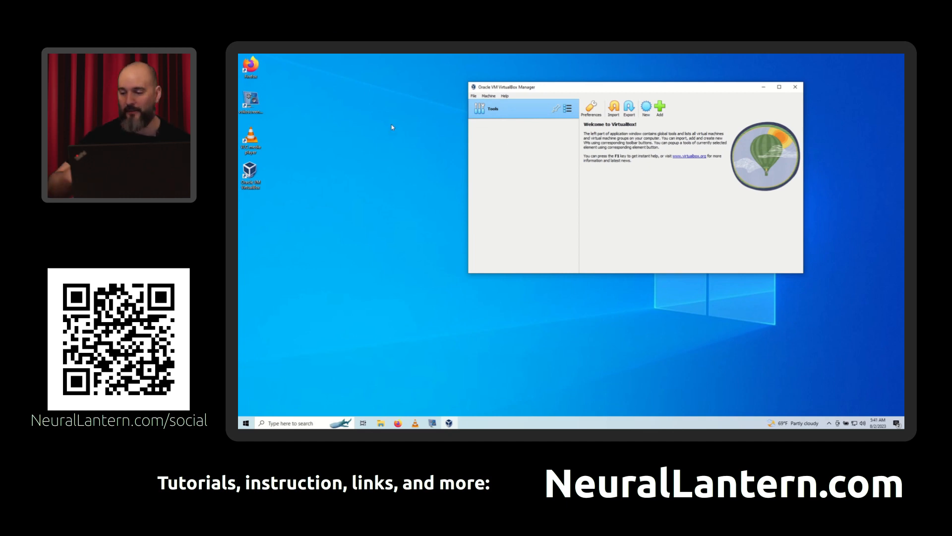
{"action": "left_click", "coordinate": [355, 155]}
{"action": "left_click", "coordinate": [398, 422]}
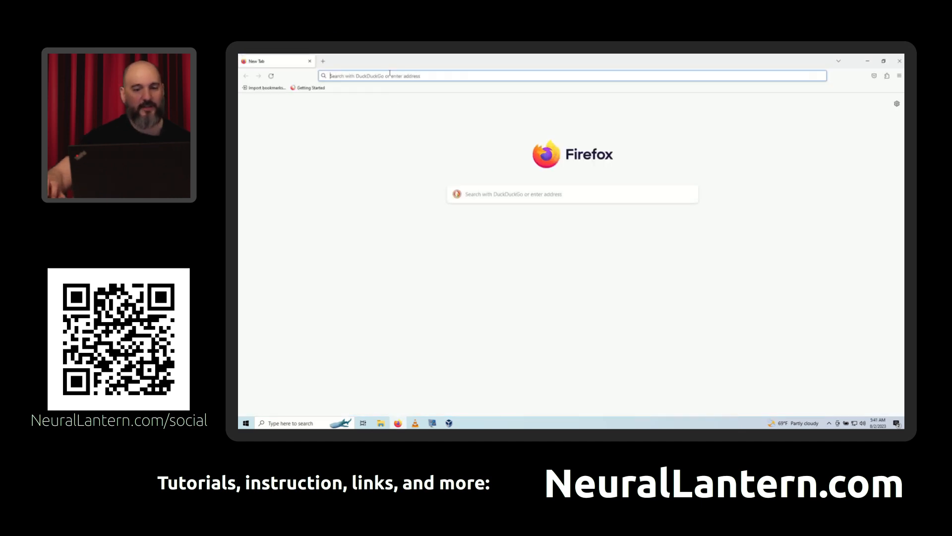
{"action": "left_click", "coordinate": [389, 78]}
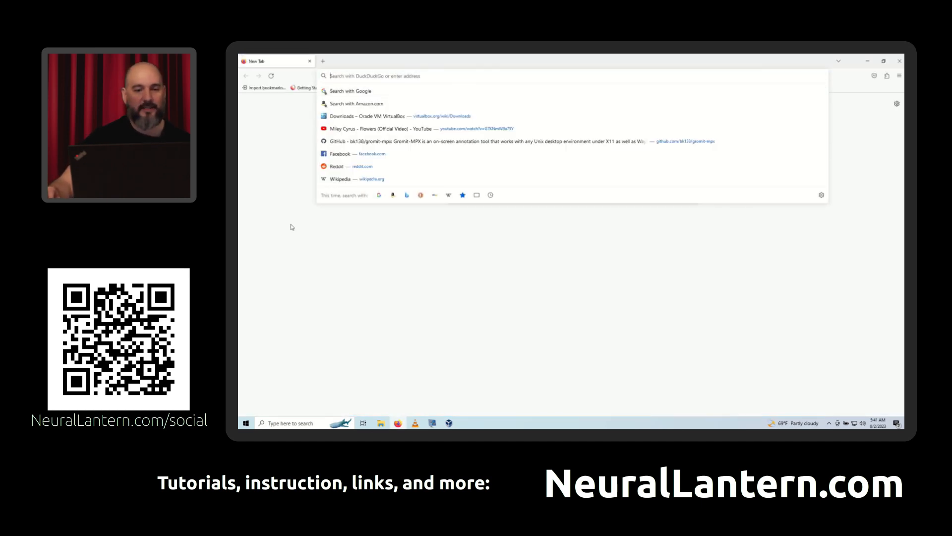
{"action": "type", "text": "ubuntu"}
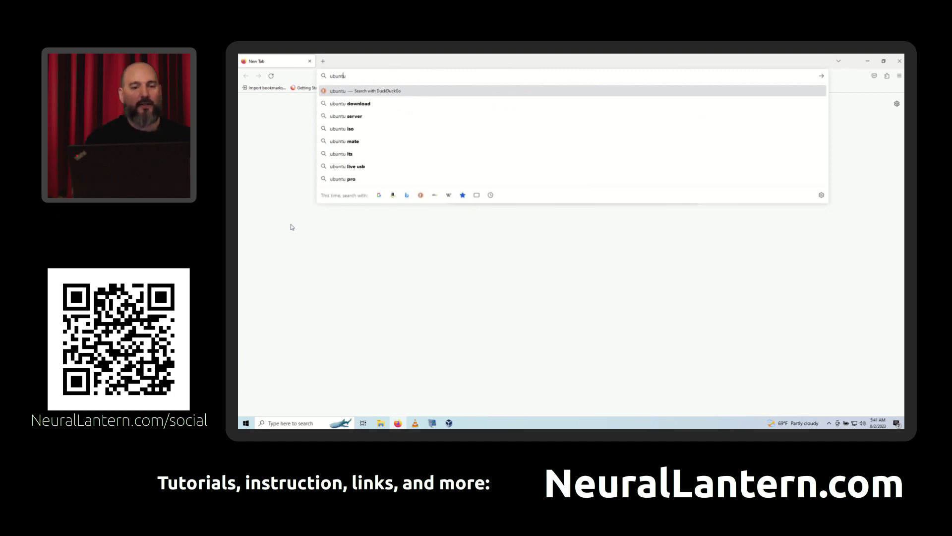
{"action": "key", "text": "Home"}
{"action": "key", "text": "shift+End"}
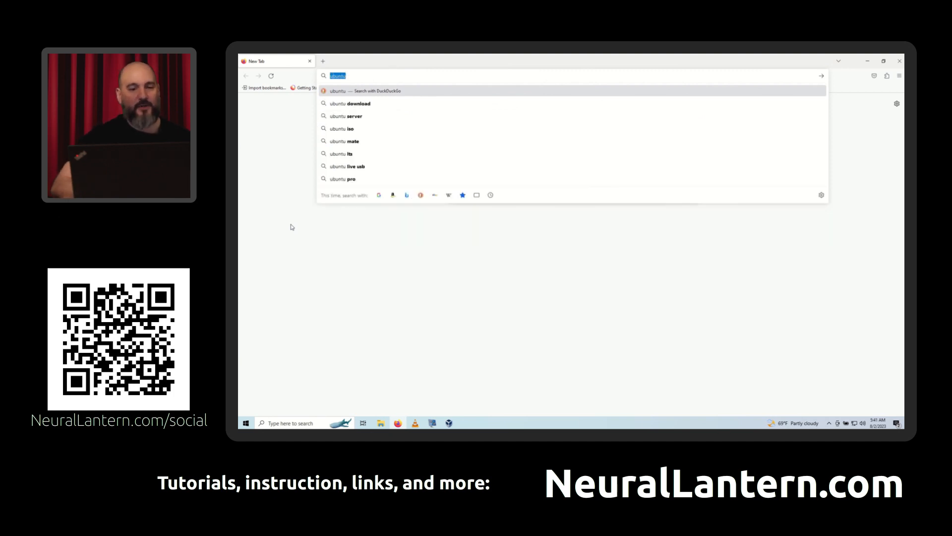
{"action": "key", "text": "Return"}
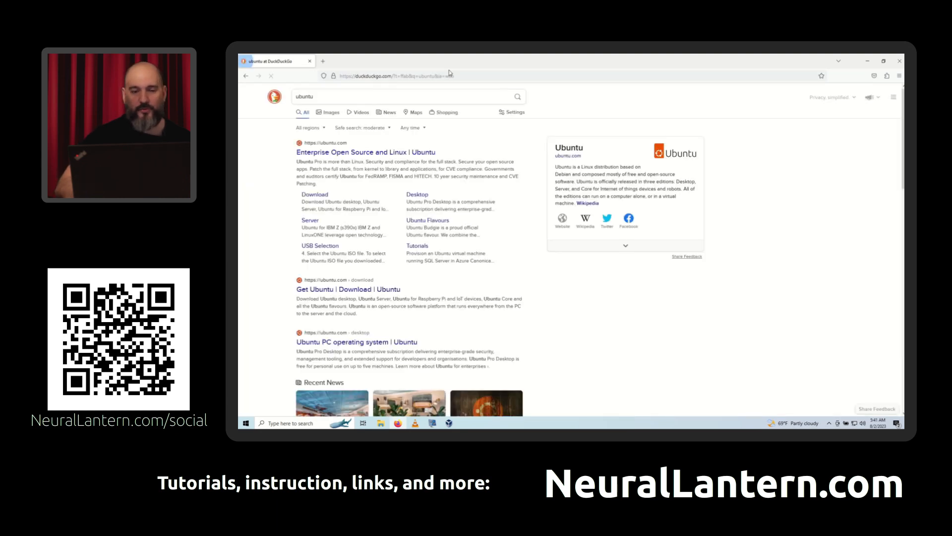
{"action": "left_click", "coordinate": [377, 153]}
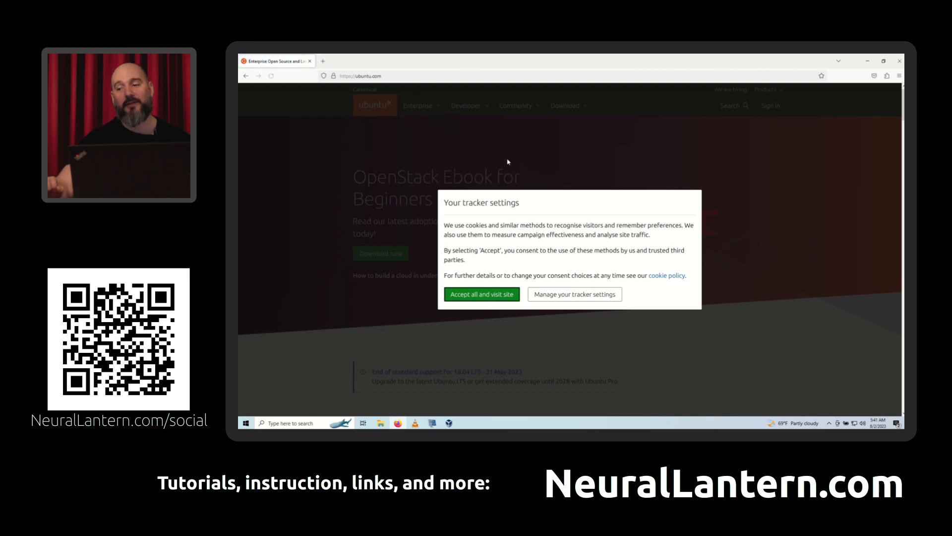
{"action": "left_click", "coordinate": [471, 294]}
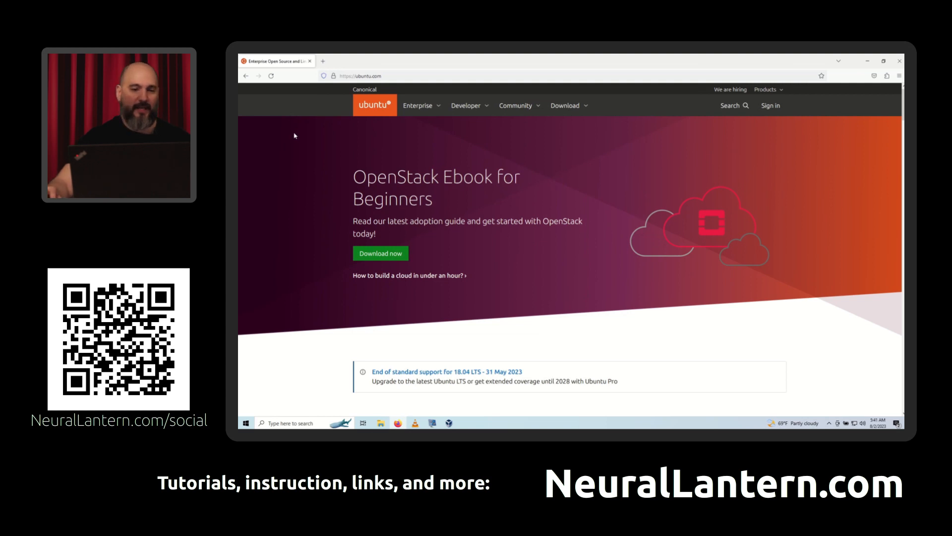
- Open distrowatch.com through a web search for "distrowatch" in a new tab placed before the Ubuntu tab
{"action": "left_click", "coordinate": [323, 61]}
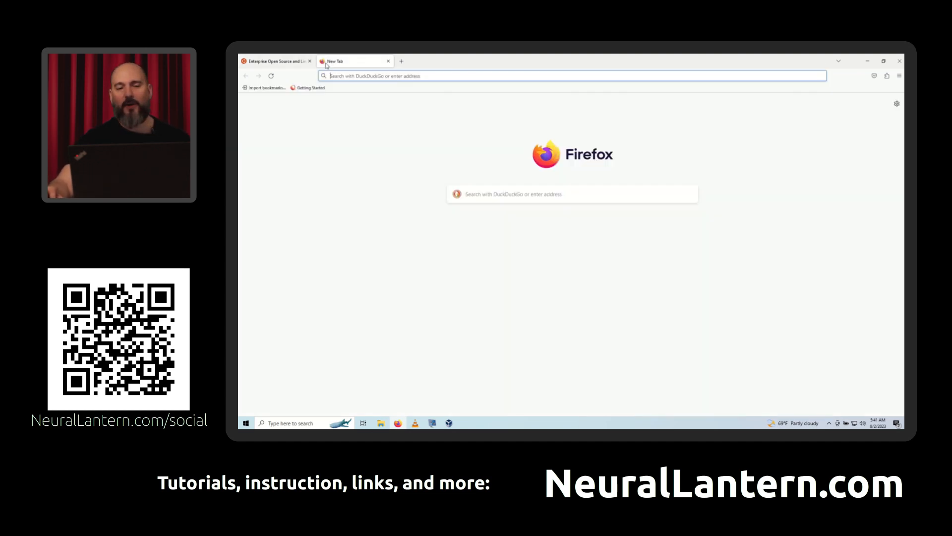
{"action": "left_click_drag", "start_coordinate": [340, 61], "coordinate": [271, 62]}
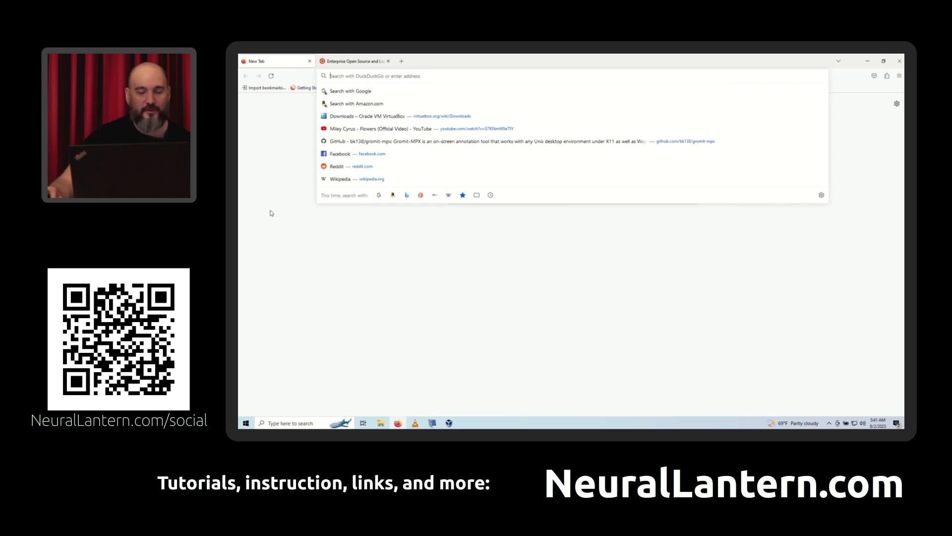
{"action": "type", "text": "distrowatch"}
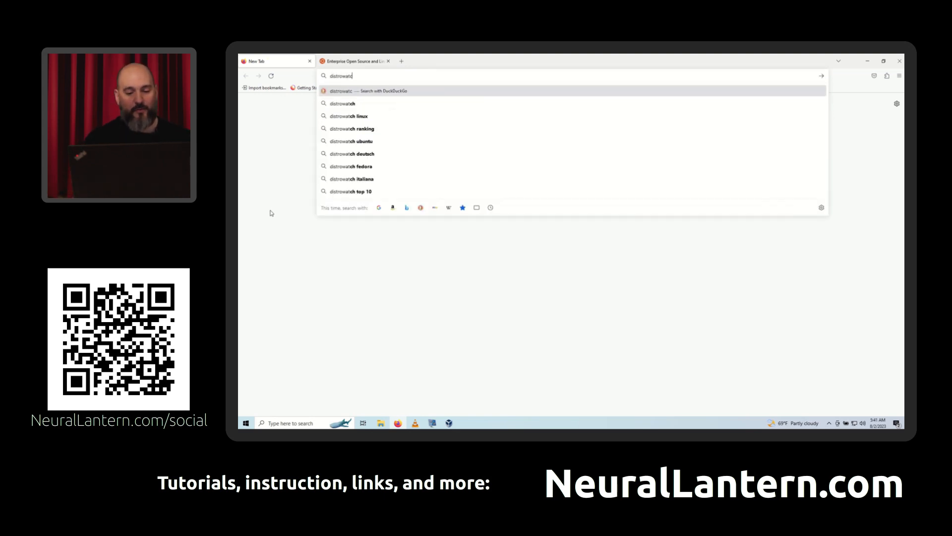
{"action": "key", "text": "Return"}
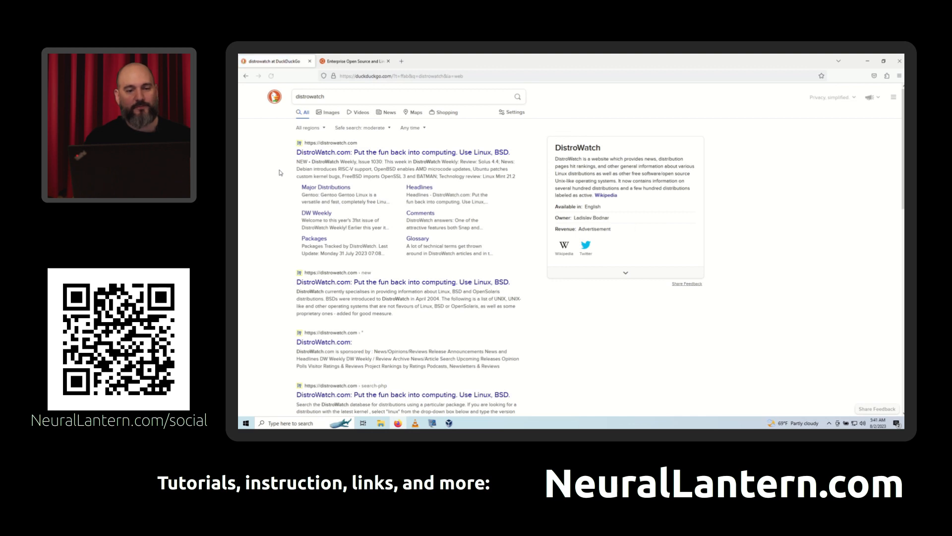
{"action": "left_click", "coordinate": [327, 152]}
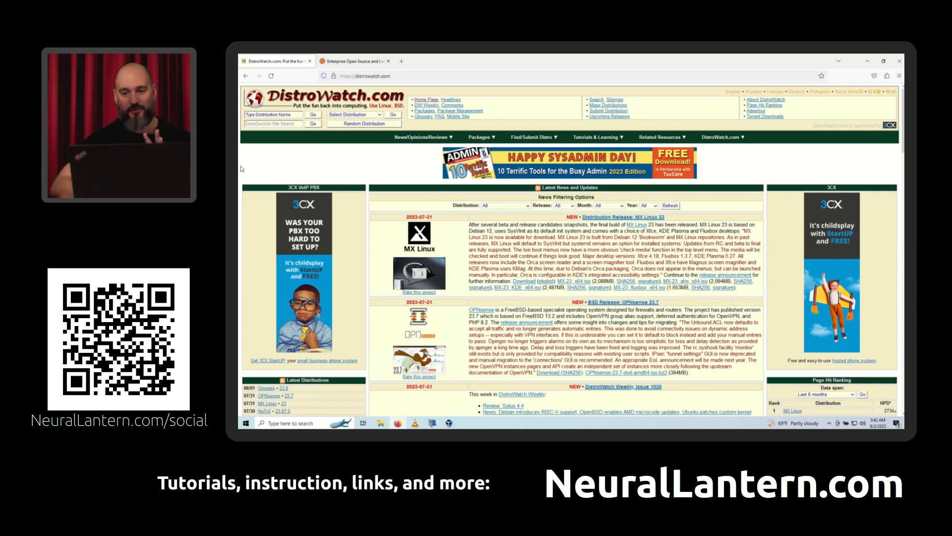
- Examine DistroWatch's Page Hit Ranking at 140% zoom, checking entries such as MX Linux, Mint, Debian, Fedora and Ubuntu
{"action": "scroll", "coordinate": [242, 168], "scroll_direction": "down", "scroll_amount": 10}
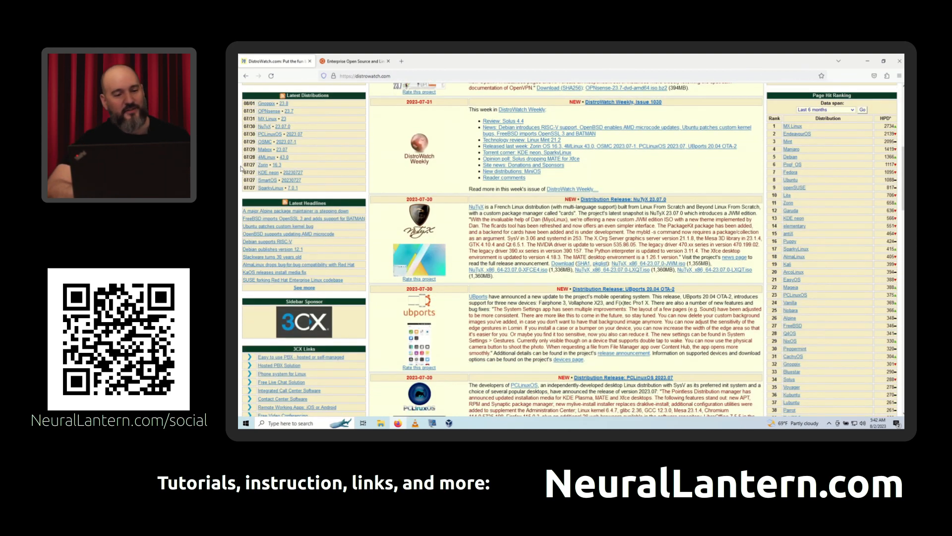
{"action": "scroll", "coordinate": [242, 168], "scroll_direction": "up", "scroll_amount": 1}
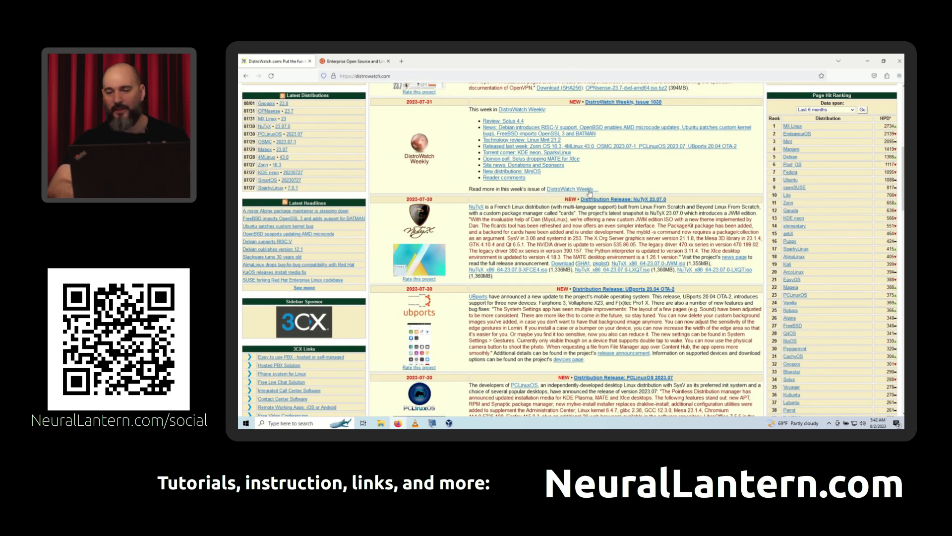
{"action": "key", "text": "ctrl+plus"}
{"action": "key", "text": "ctrl+plus"}
{"action": "key", "text": "ctrl+plus"}
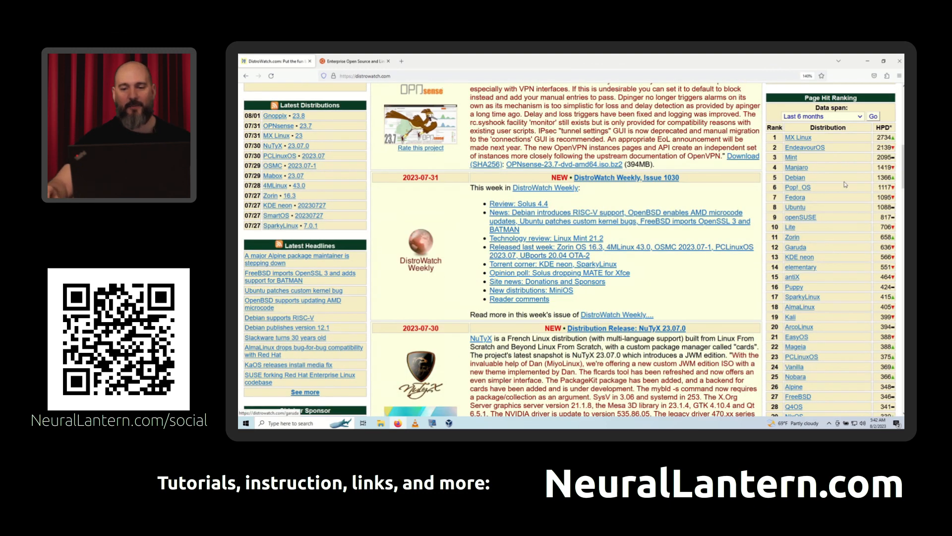
{"action": "left_click_drag", "start_coordinate": [806, 99], "coordinate": [858, 99]}
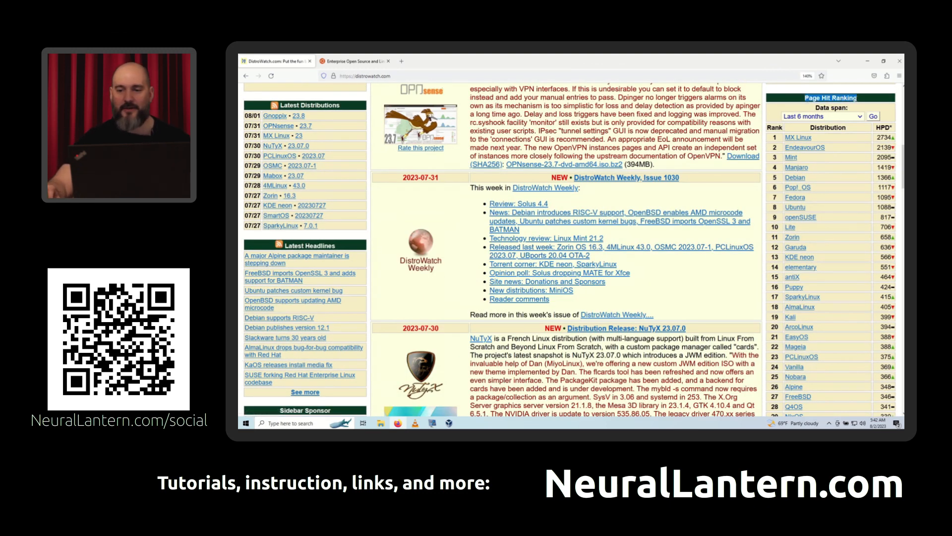
{"action": "left_click", "coordinate": [862, 101]}
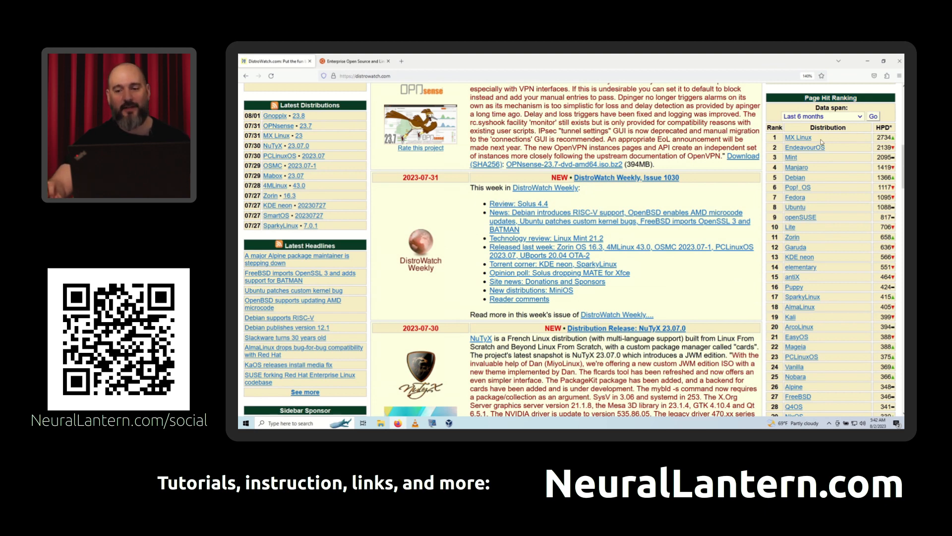
{"action": "left_click_drag", "start_coordinate": [823, 142], "coordinate": [784, 141]}
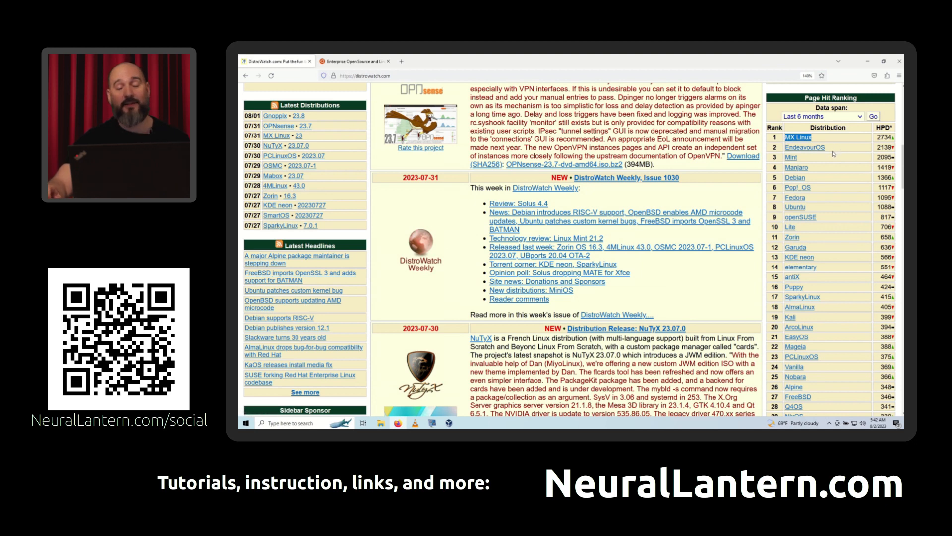
{"action": "left_click_drag", "start_coordinate": [827, 147], "coordinate": [785, 158]}
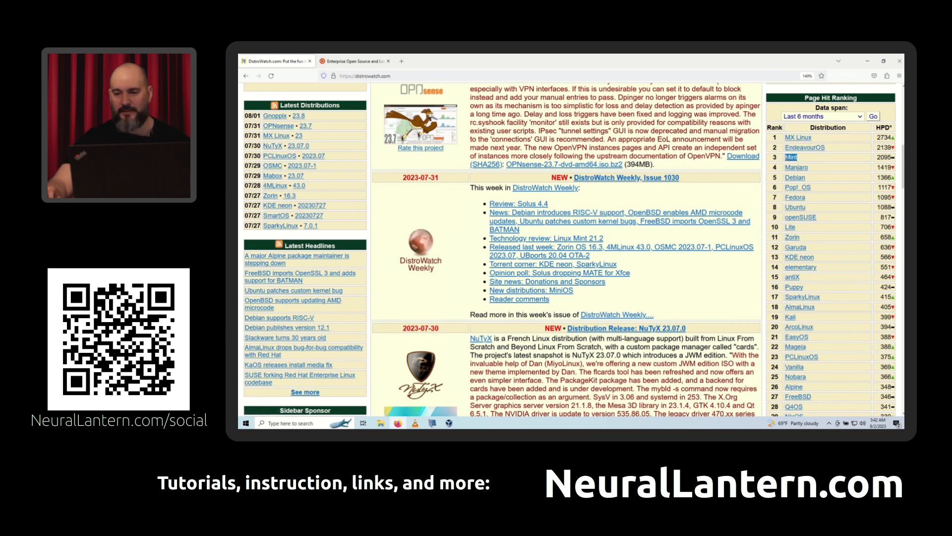
{"action": "left_click", "coordinate": [821, 159]}
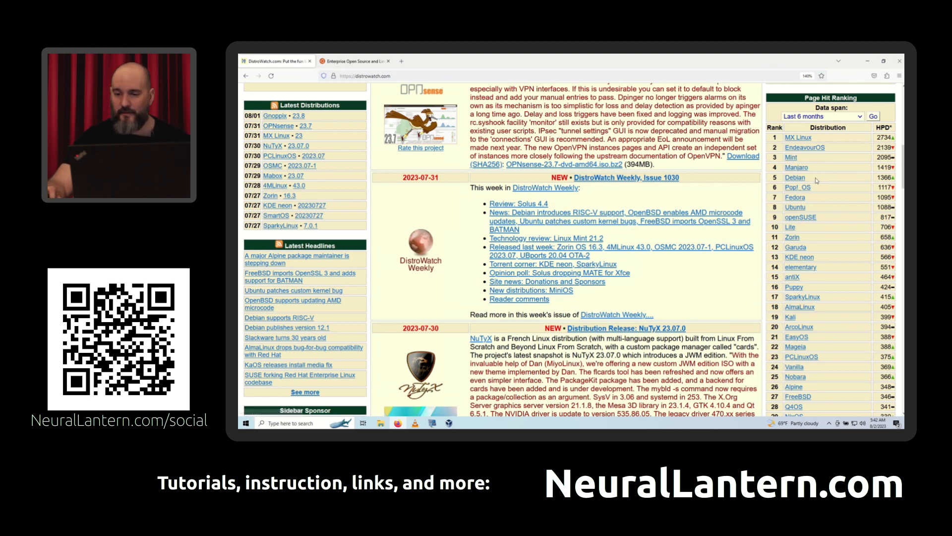
{"action": "left_click_drag", "start_coordinate": [816, 181], "coordinate": [785, 180]}
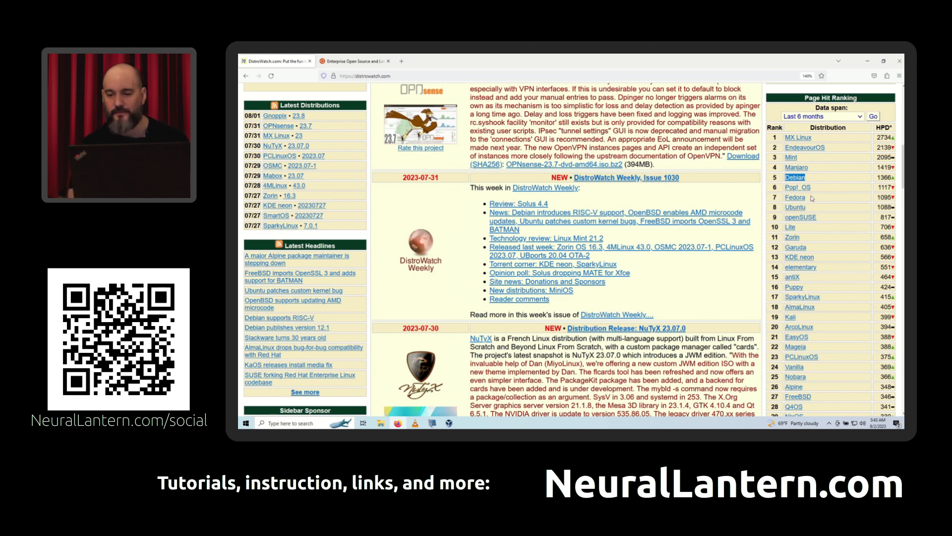
{"action": "double_click", "coordinate": [791, 198]}
{"action": "double_click", "coordinate": [799, 207]}
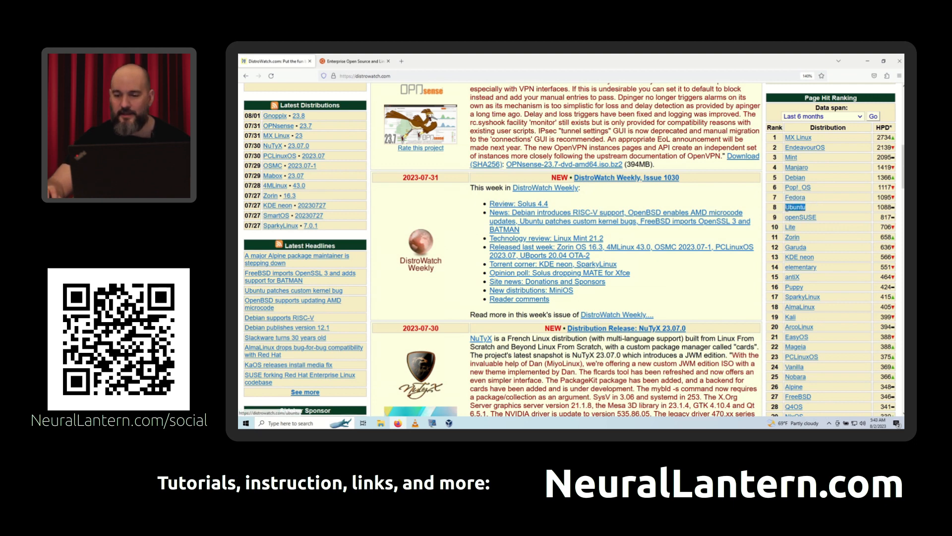
{"action": "left_click", "coordinate": [832, 206]}
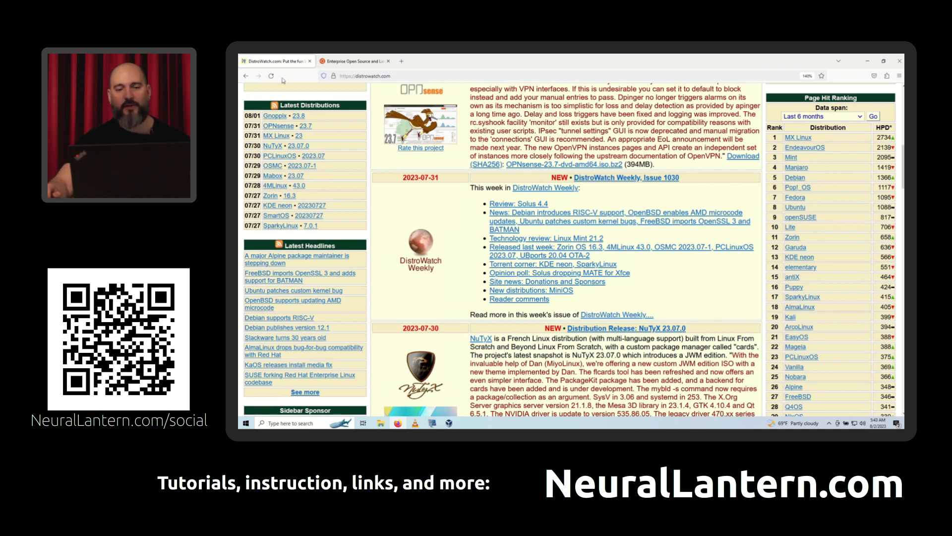
- Close the DistroWatch tab and open the Ubuntu Desktop download page on ubuntu.com
{"action": "left_click", "coordinate": [310, 61]}
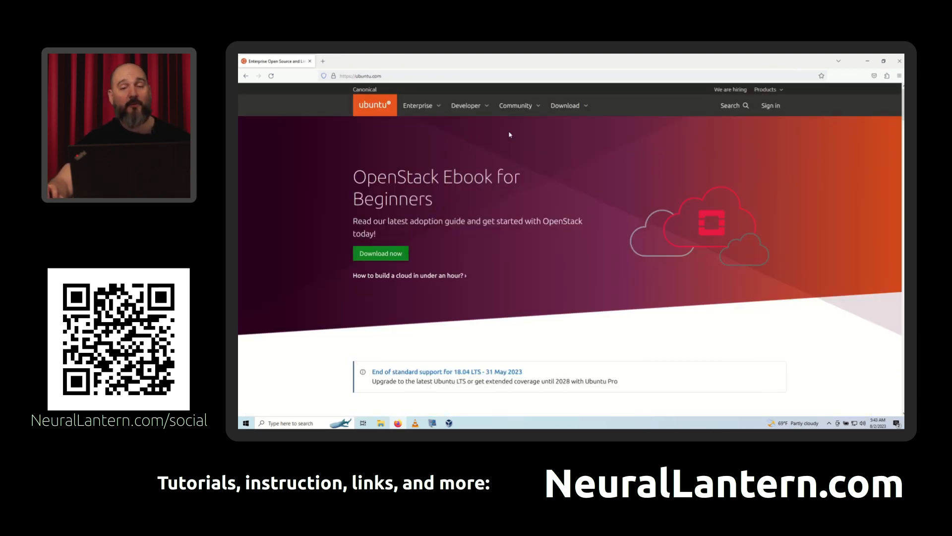
{"action": "left_click", "coordinate": [570, 107]}
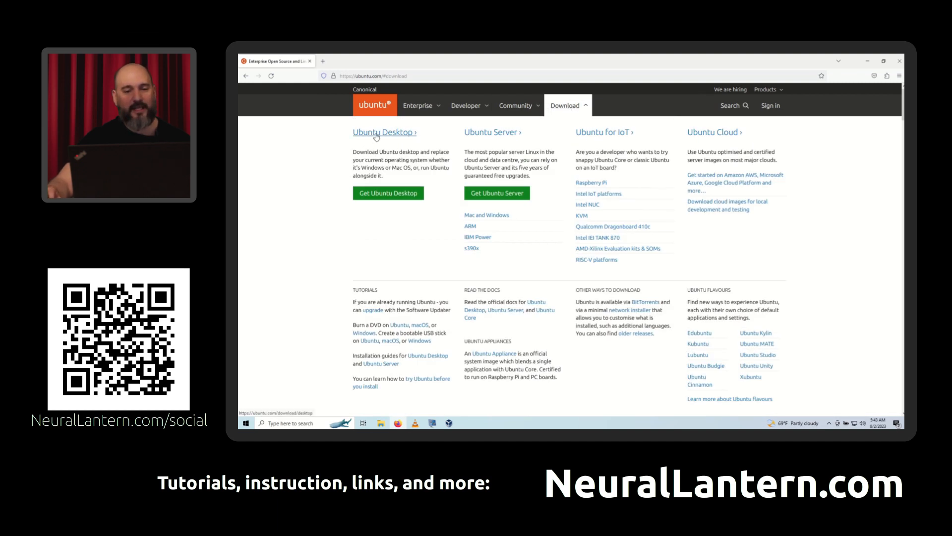
{"action": "left_click", "coordinate": [385, 193]}
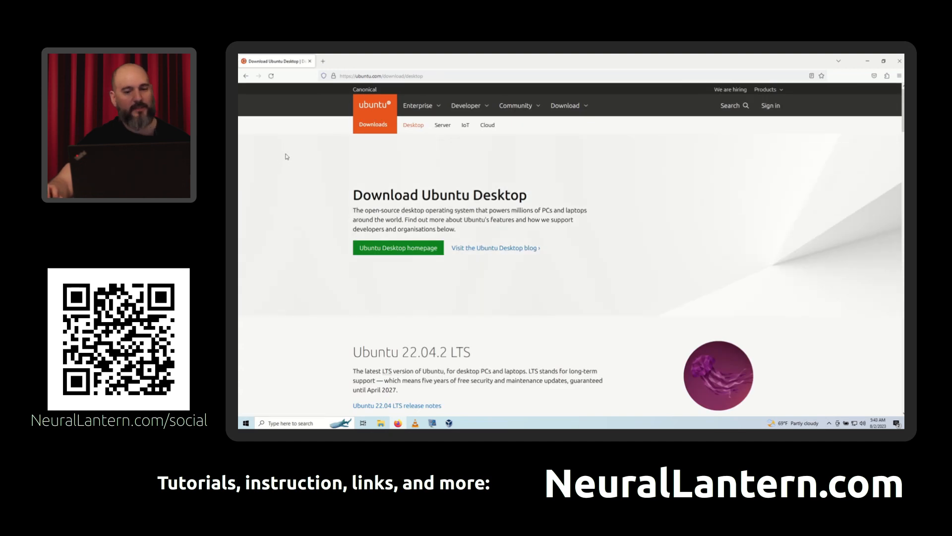
- Compare the Ubuntu 22.04.2 LTS and Ubuntu 23.04 releases offered on the Ubuntu Desktop download page
{"action": "scroll", "coordinate": [288, 156], "scroll_direction": "down", "scroll_amount": 3}
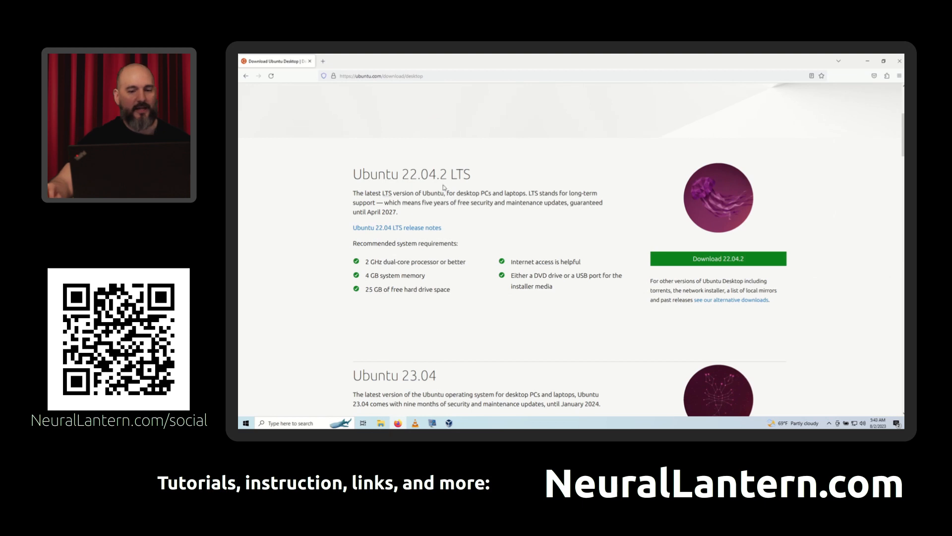
{"action": "double_click", "coordinate": [454, 174]}
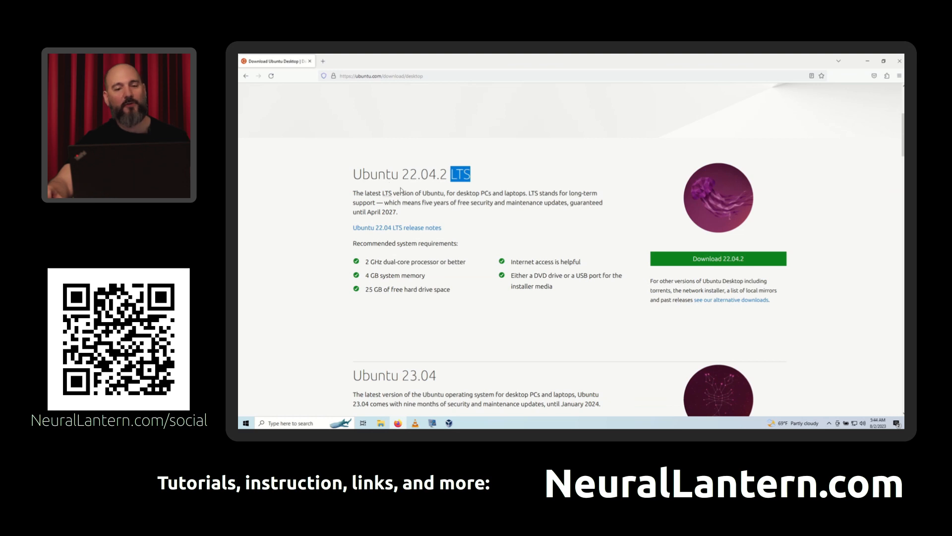
{"action": "left_click_drag", "start_coordinate": [401, 174], "coordinate": [447, 173]}
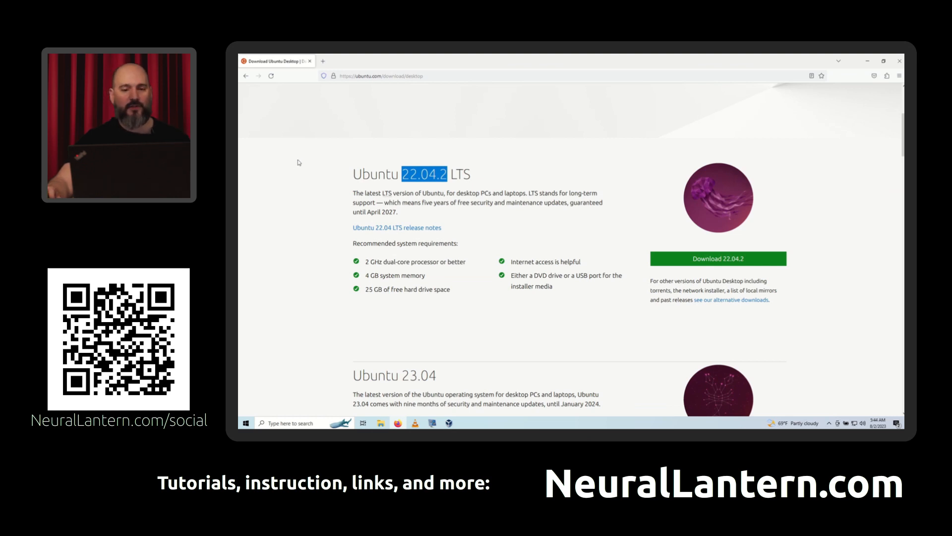
{"action": "left_click", "coordinate": [295, 160]}
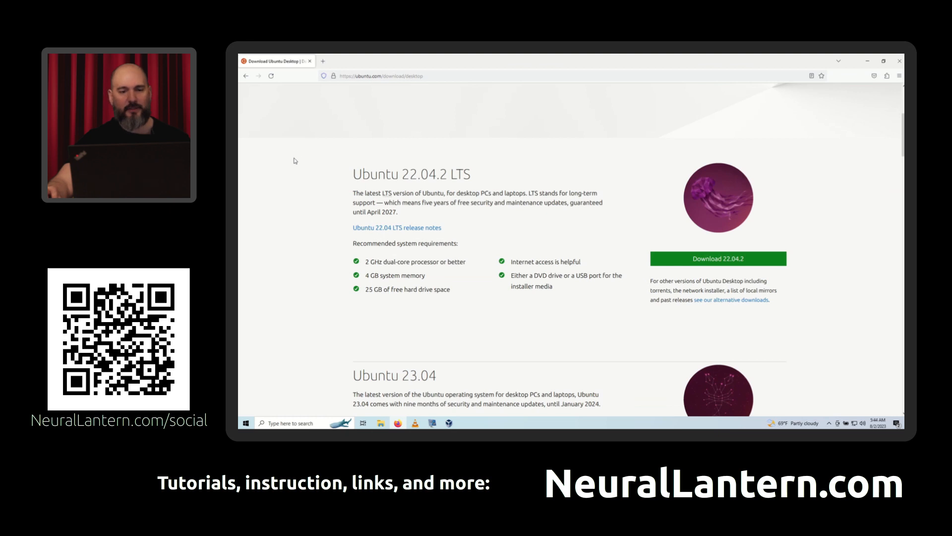
{"action": "scroll", "coordinate": [294, 160], "scroll_direction": "down", "scroll_amount": 3}
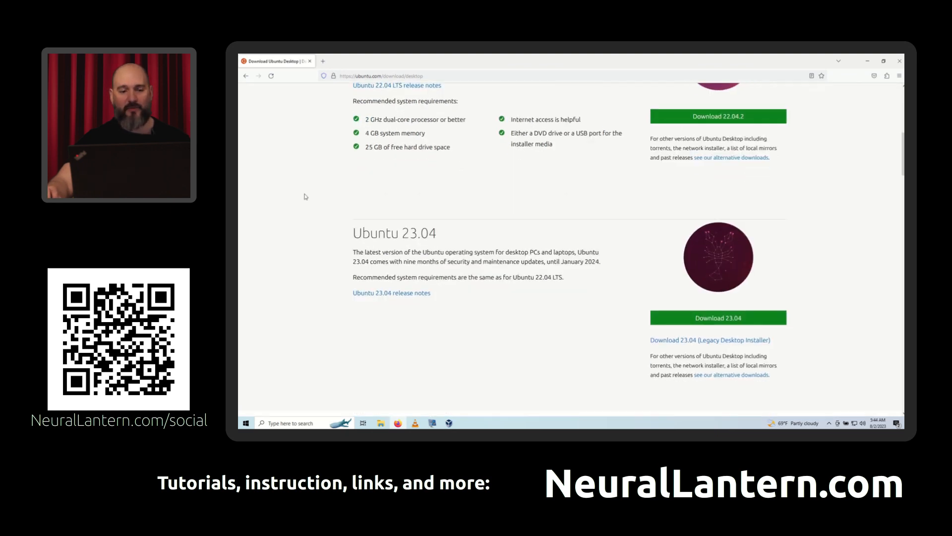
{"action": "left_click_drag", "start_coordinate": [400, 238], "coordinate": [441, 239]}
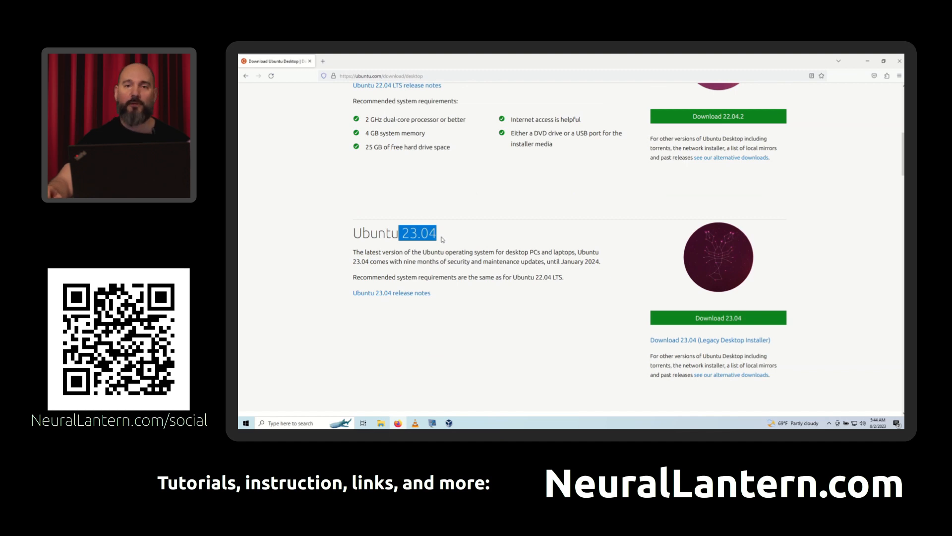
{"action": "left_click", "coordinate": [451, 247]}
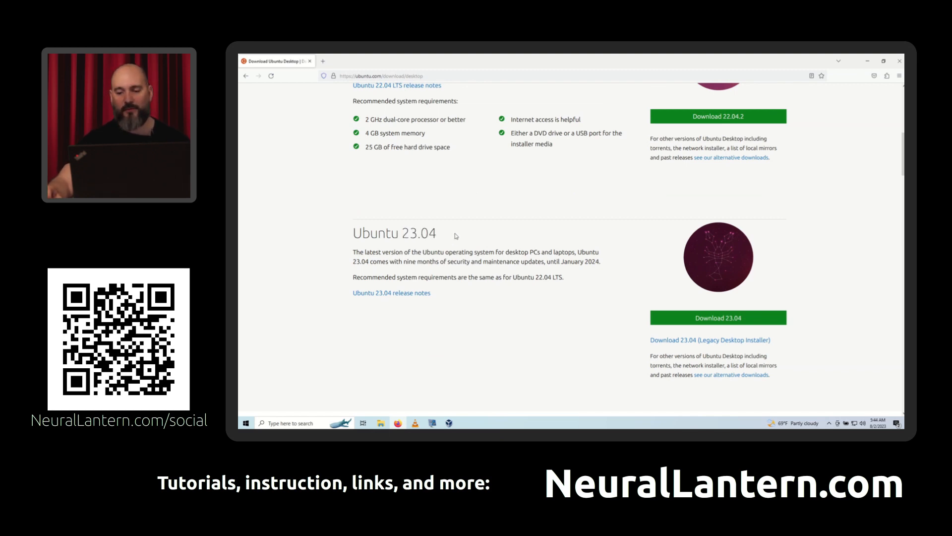
{"action": "scroll", "coordinate": [451, 248], "scroll_direction": "up", "scroll_amount": 2}
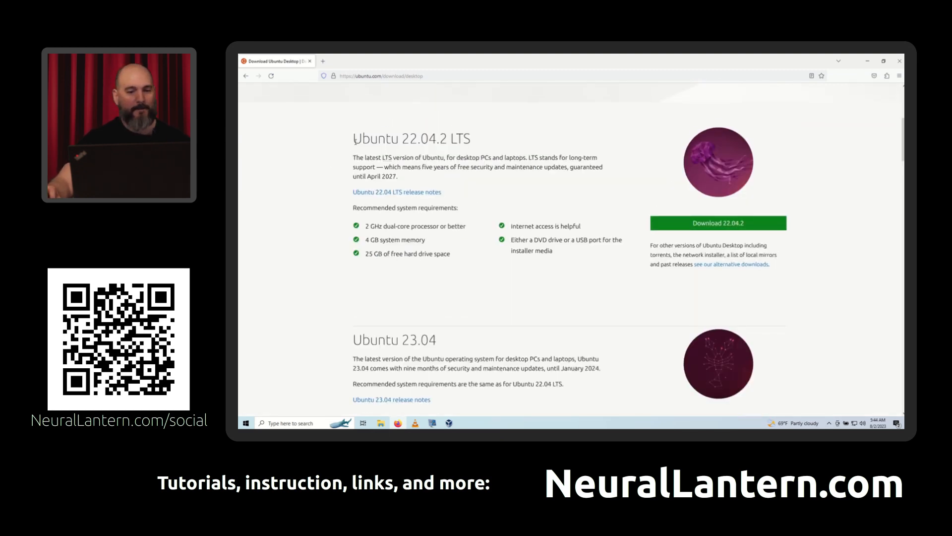
- Examine the Ubuntu 22.04.2 LTS and Ubuntu 23.04 sections, highlighting each release heading to weigh long-term support against the newest version
{"action": "left_click_drag", "start_coordinate": [355, 140], "coordinate": [481, 145]}
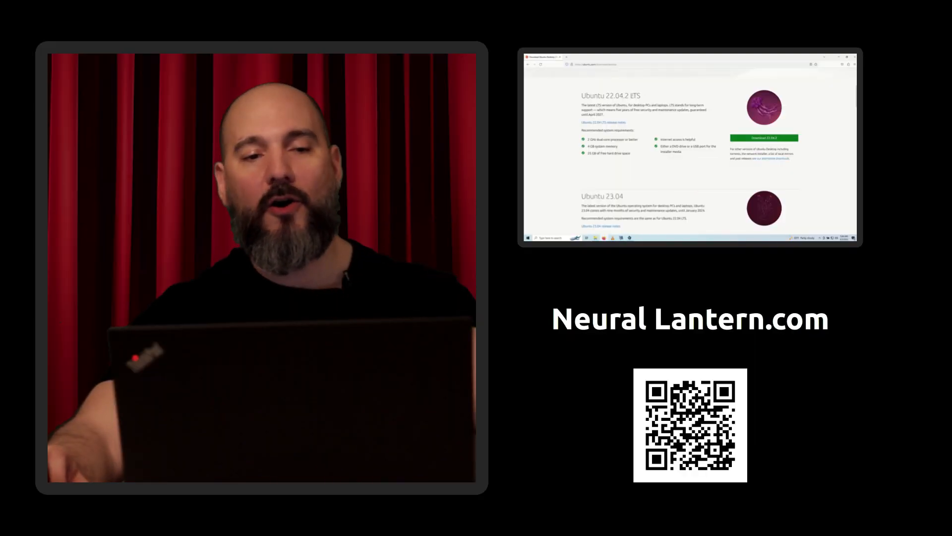
{"action": "double_click", "coordinate": [633, 95]}
{"action": "left_click", "coordinate": [559, 162]}
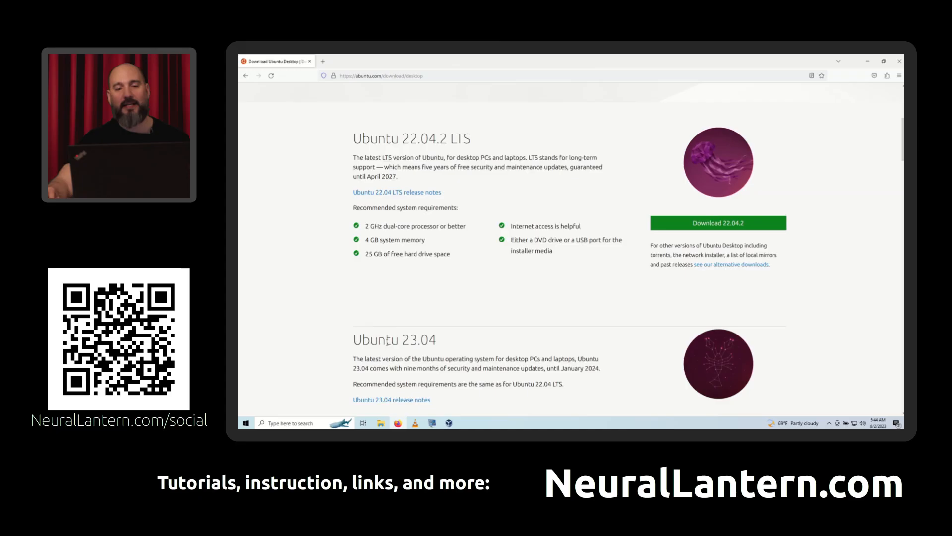
{"action": "triple_click", "coordinate": [598, 198]}
{"action": "scroll", "coordinate": [301, 202], "scroll_direction": "down", "scroll_amount": 3}
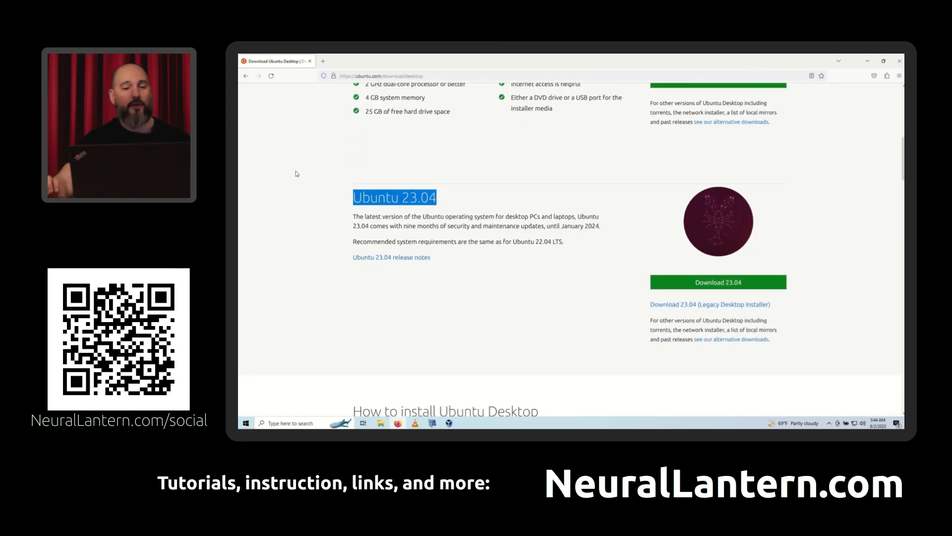
{"action": "left_click_drag", "start_coordinate": [401, 197], "coordinate": [350, 204]}
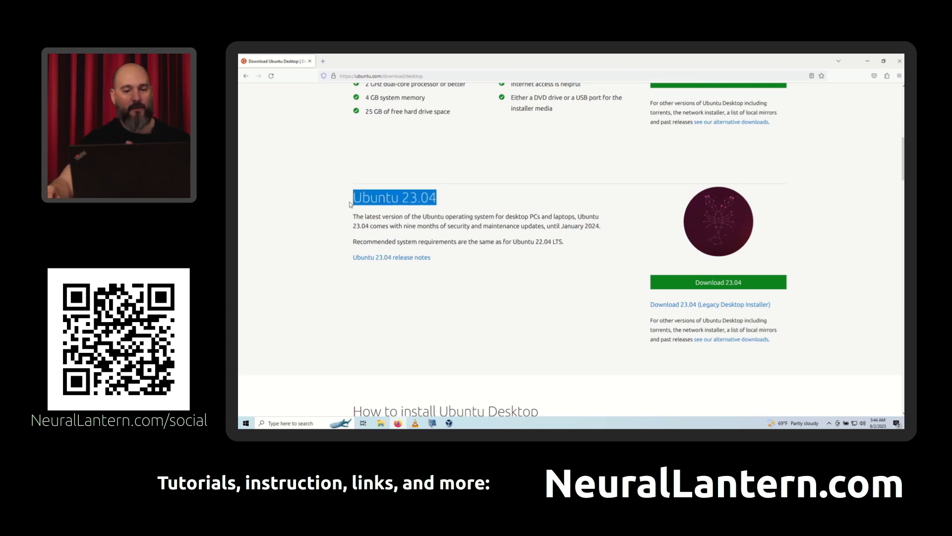
{"action": "scroll", "coordinate": [296, 178], "scroll_direction": "up", "scroll_amount": 2}
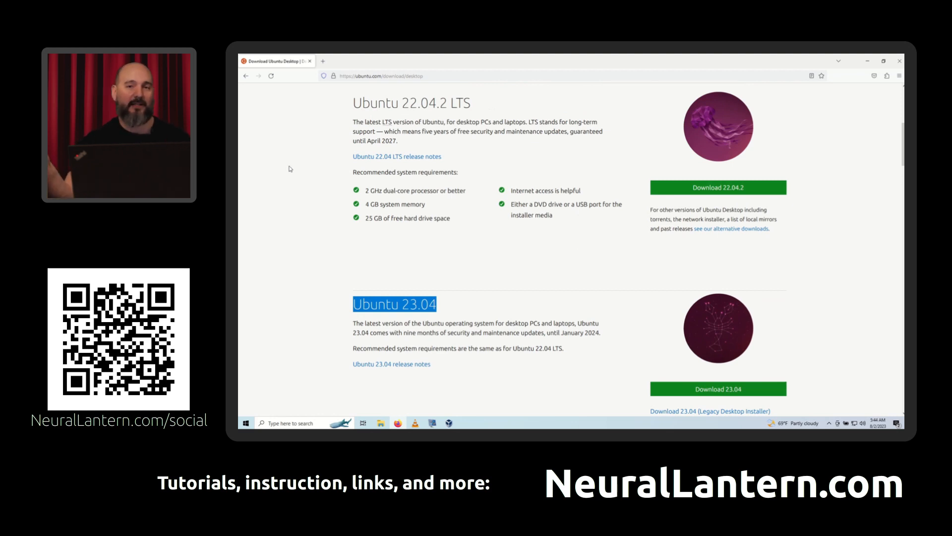
{"action": "double_click", "coordinate": [373, 102]}
{"action": "triple_click", "coordinate": [373, 101]}
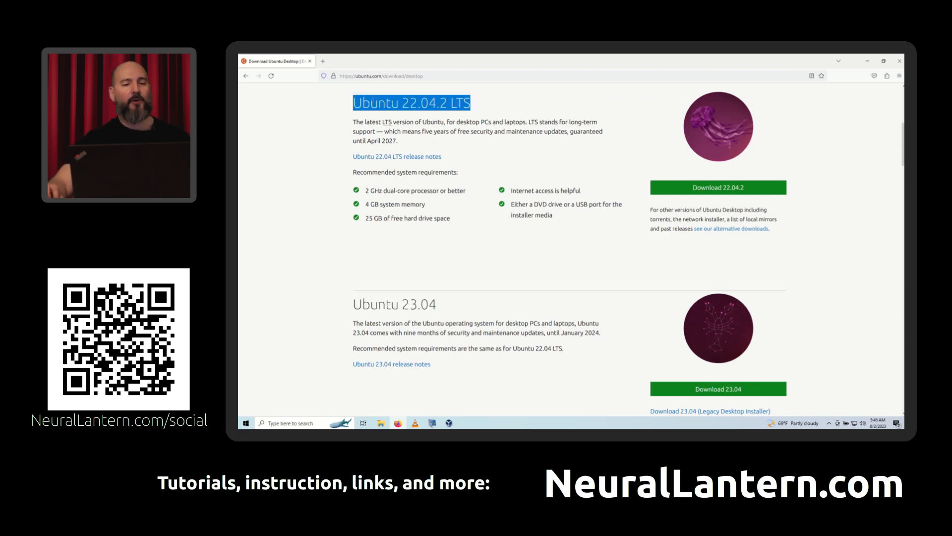
{"action": "left_click", "coordinate": [299, 108]}
{"action": "triple_click", "coordinate": [360, 102]}
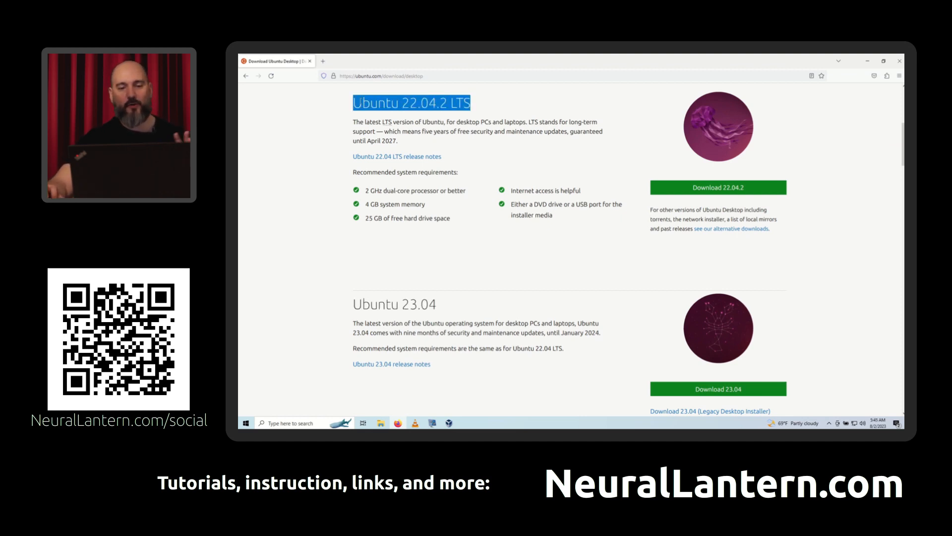
{"action": "left_click", "coordinate": [299, 125]}
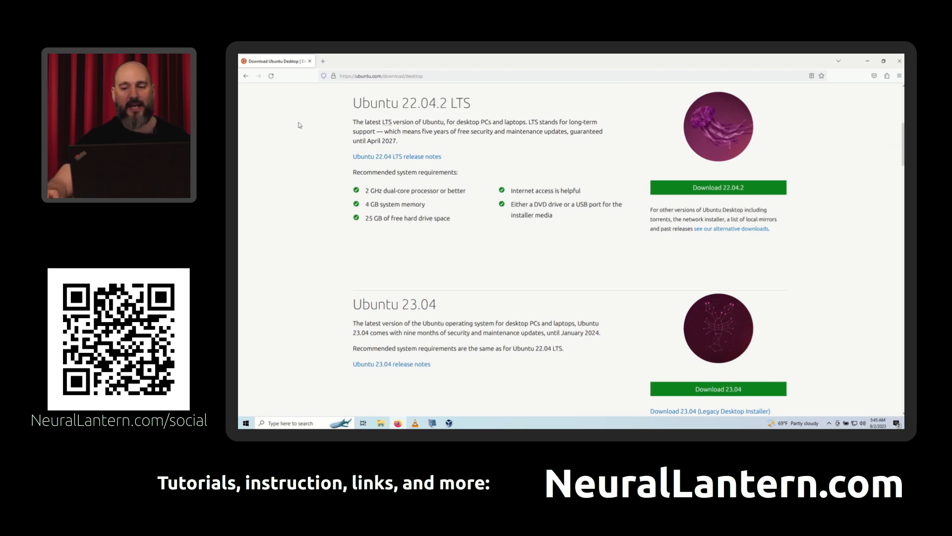
{"action": "scroll", "coordinate": [299, 125], "scroll_direction": "down", "scroll_amount": 2}
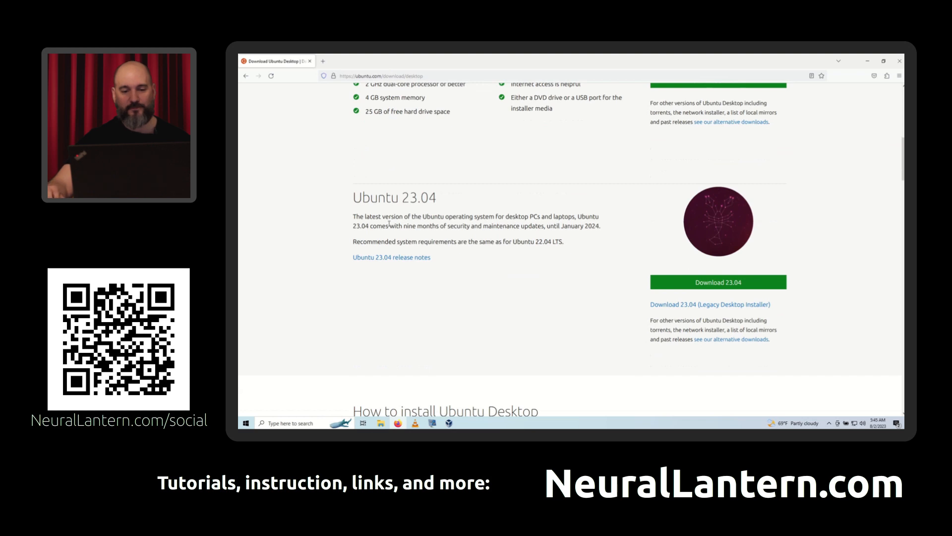
{"action": "left_click_drag", "start_coordinate": [382, 198], "coordinate": [441, 199]}
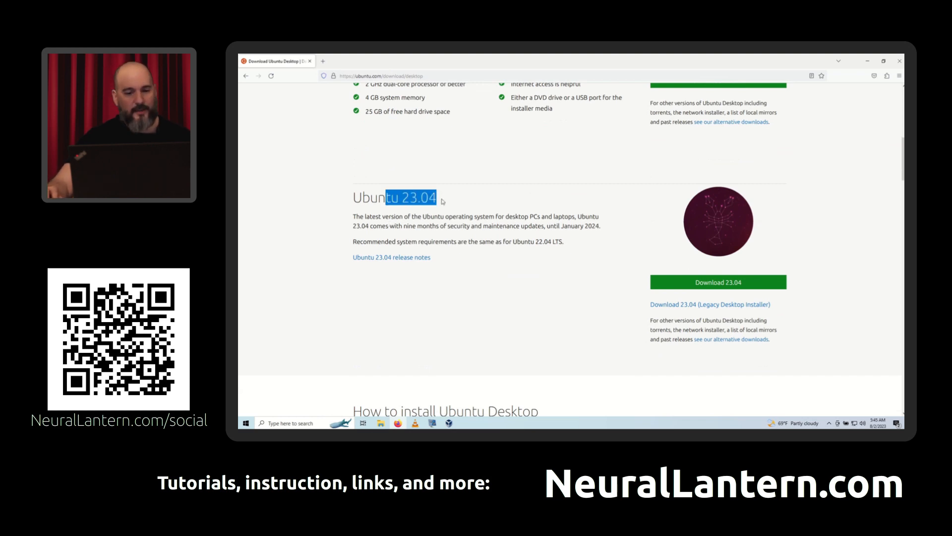
{"action": "left_click", "coordinate": [465, 194]}
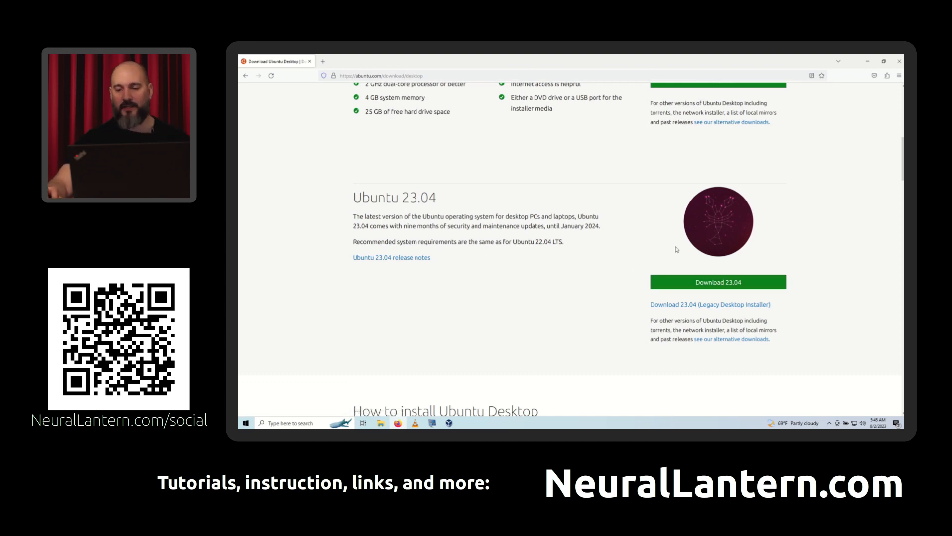
- Download the Ubuntu 23.04 desktop image, check the browser's downloads and close the browser window
{"action": "scroll", "coordinate": [676, 249], "scroll_direction": "up", "scroll_amount": 5}
{"action": "scroll", "coordinate": [702, 253], "scroll_direction": "down", "scroll_amount": 1}
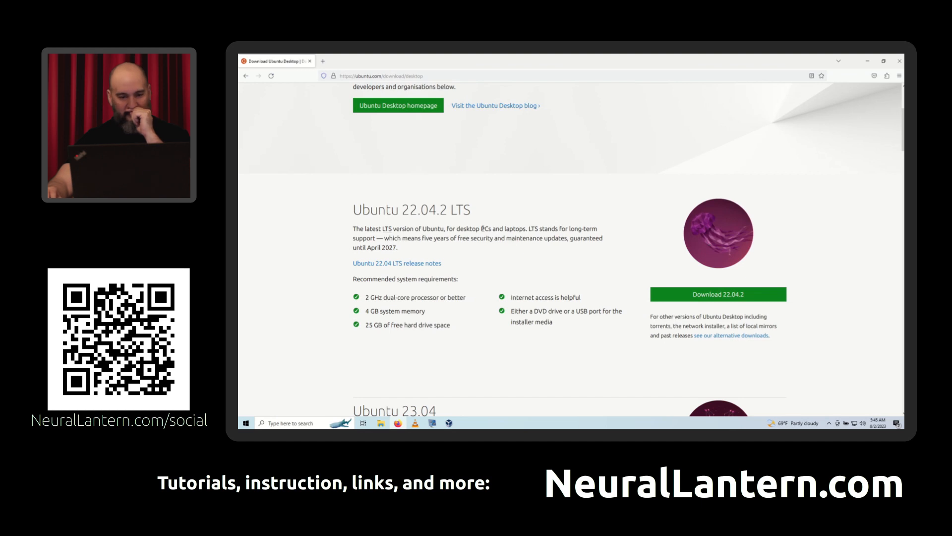
{"action": "scroll", "coordinate": [710, 227], "scroll_direction": "down", "scroll_amount": 1}
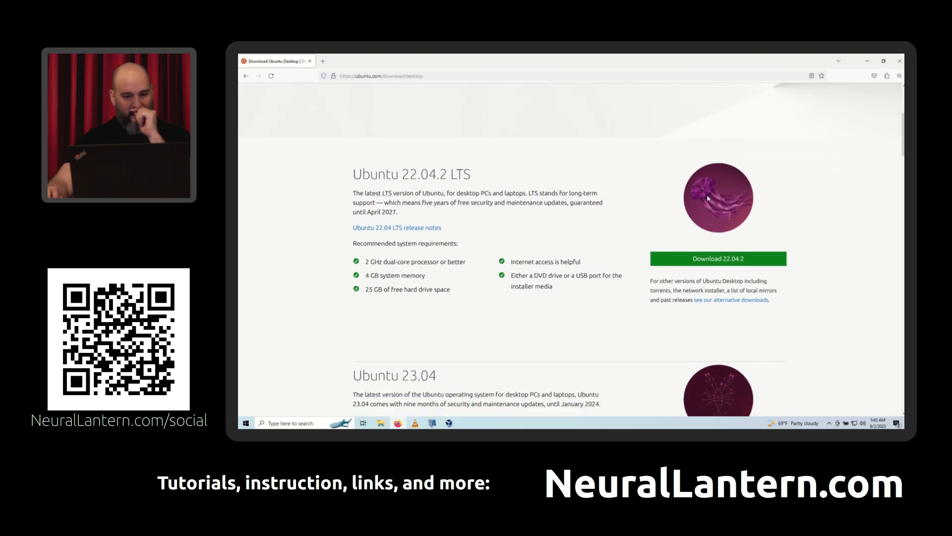
{"action": "scroll", "coordinate": [615, 193], "scroll_direction": "down", "scroll_amount": 3}
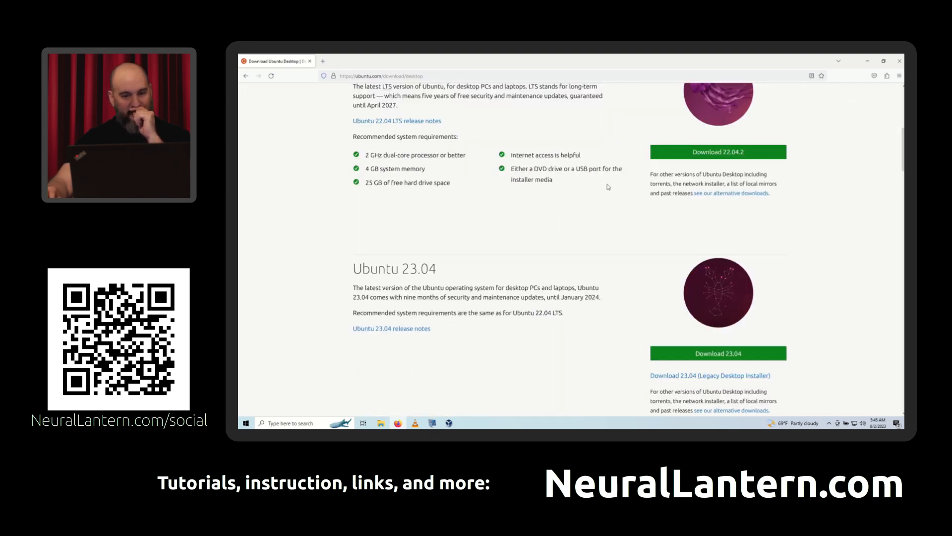
{"action": "scroll", "coordinate": [608, 187], "scroll_direction": "down", "scroll_amount": 2}
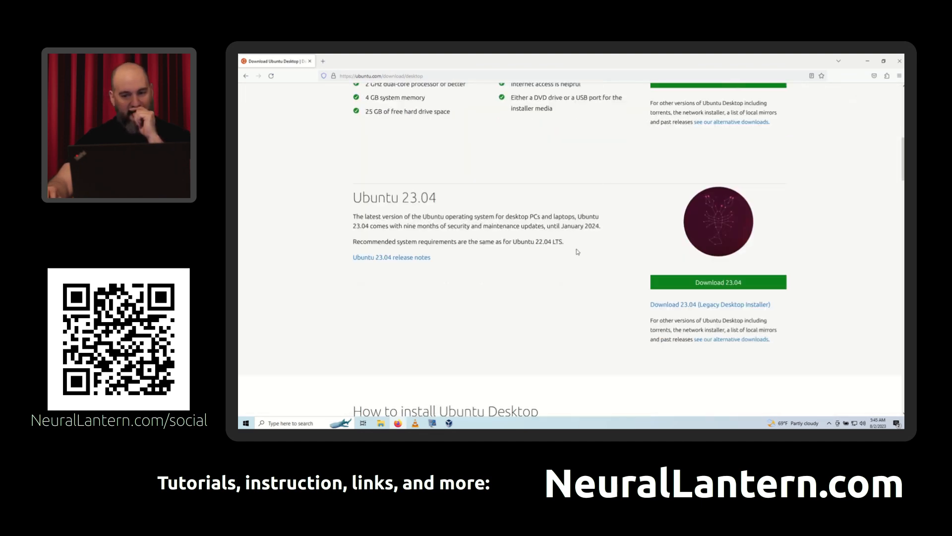
{"action": "left_click", "coordinate": [676, 284]}
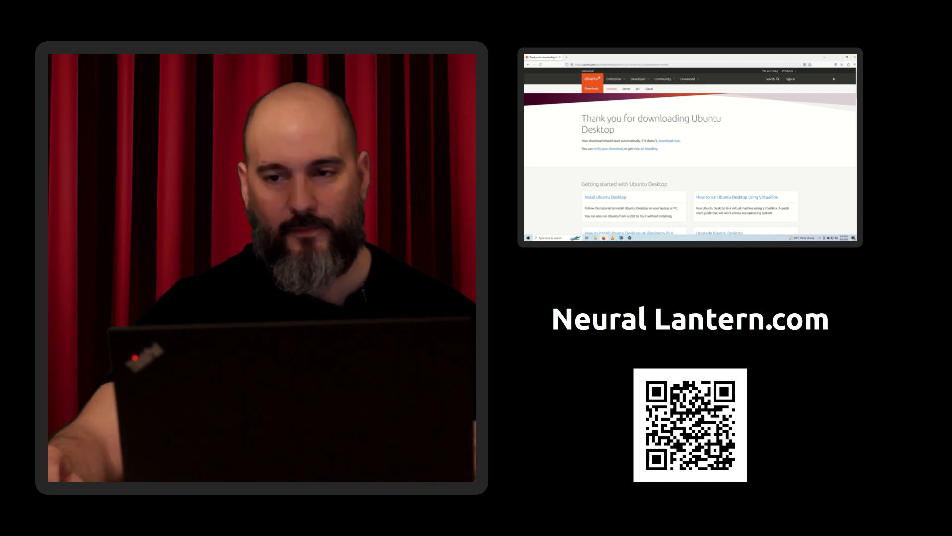
{"action": "left_click", "coordinate": [843, 64]}
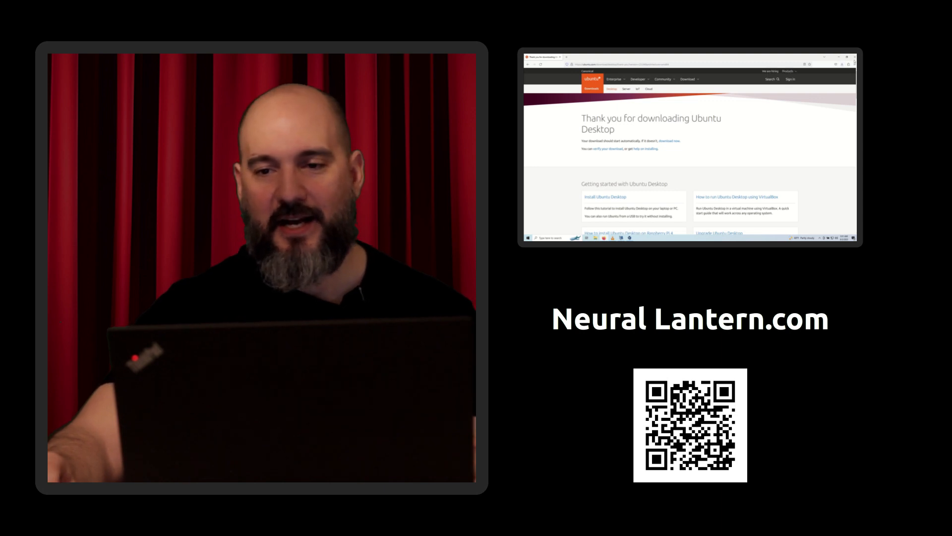
{"action": "left_click", "coordinate": [854, 57]}
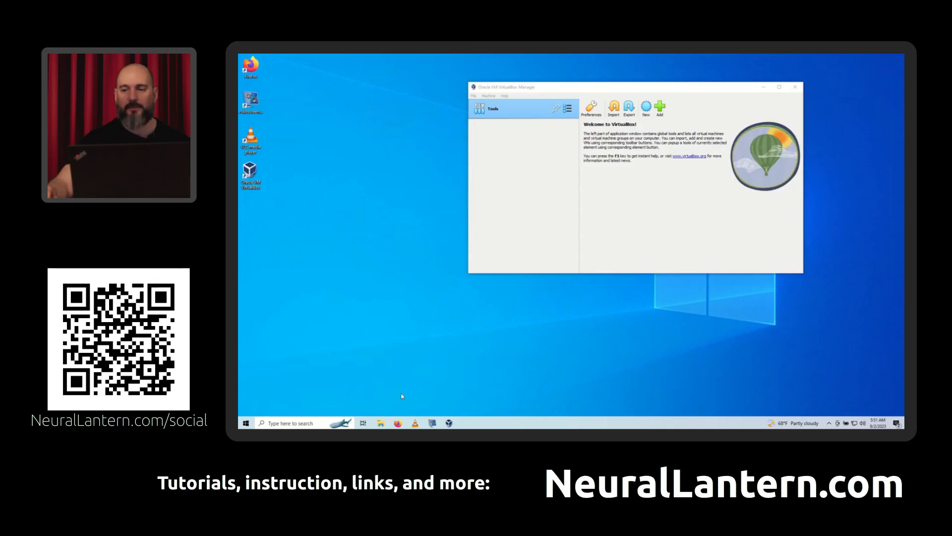
- Open the Downloads folder in File Explorer and enlarge its window over the desktop
{"action": "left_click", "coordinate": [381, 423]}
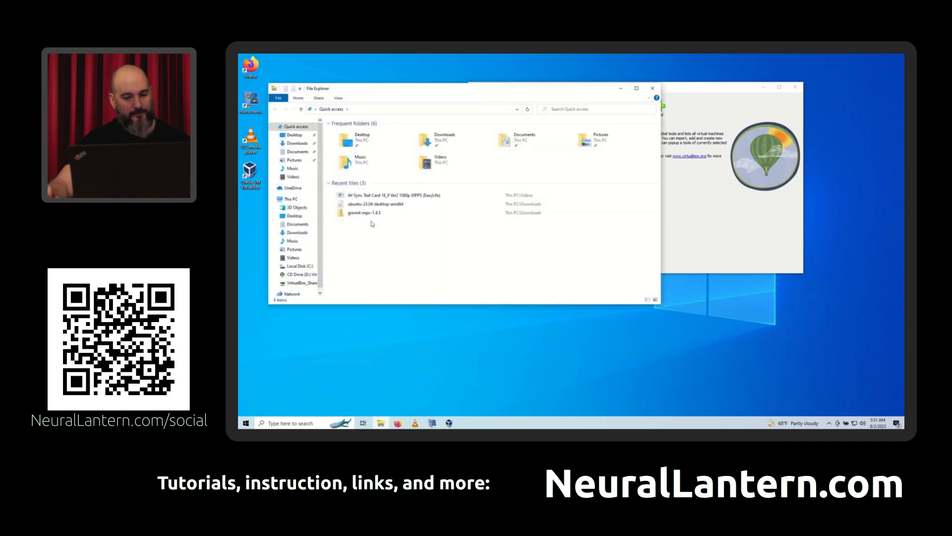
{"action": "left_click", "coordinate": [291, 143]}
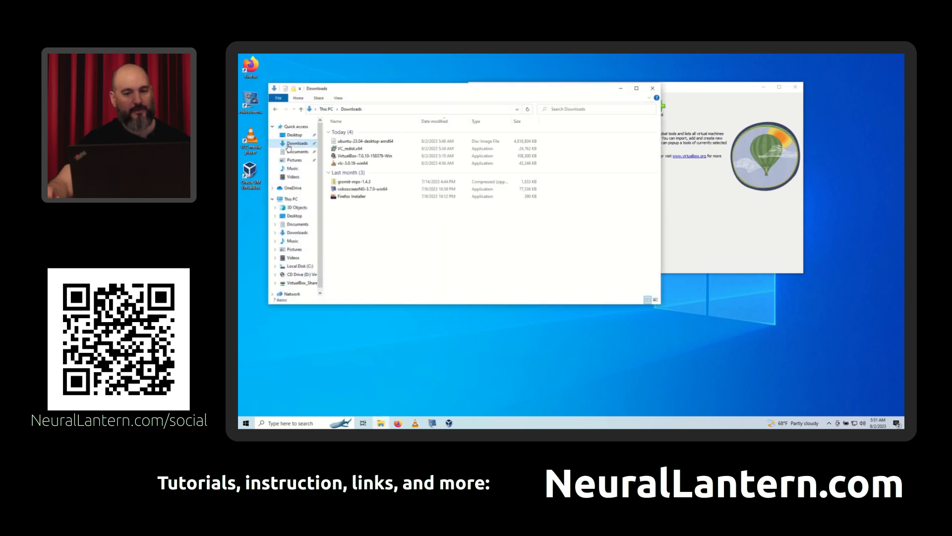
{"action": "left_click_drag", "start_coordinate": [458, 92], "coordinate": [464, 105]}
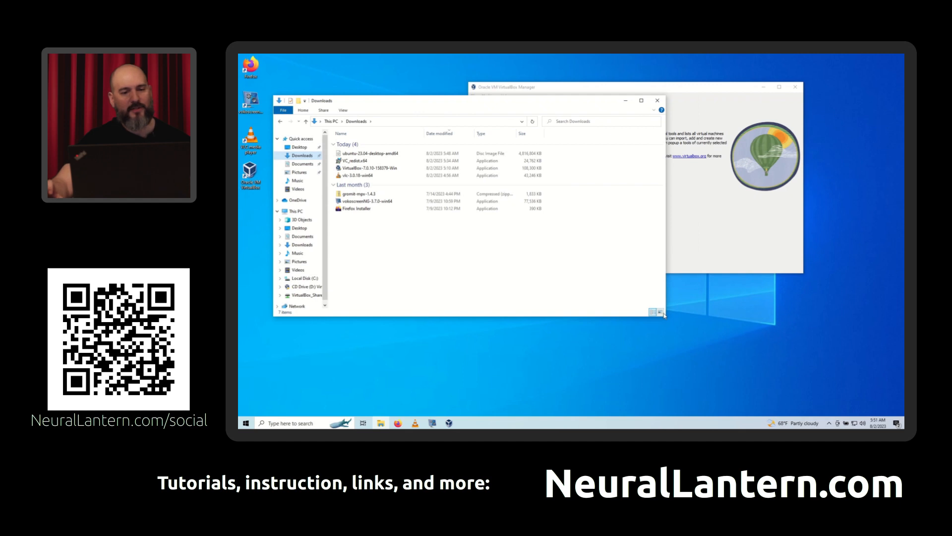
{"action": "left_click_drag", "start_coordinate": [665, 316], "coordinate": [707, 362]}
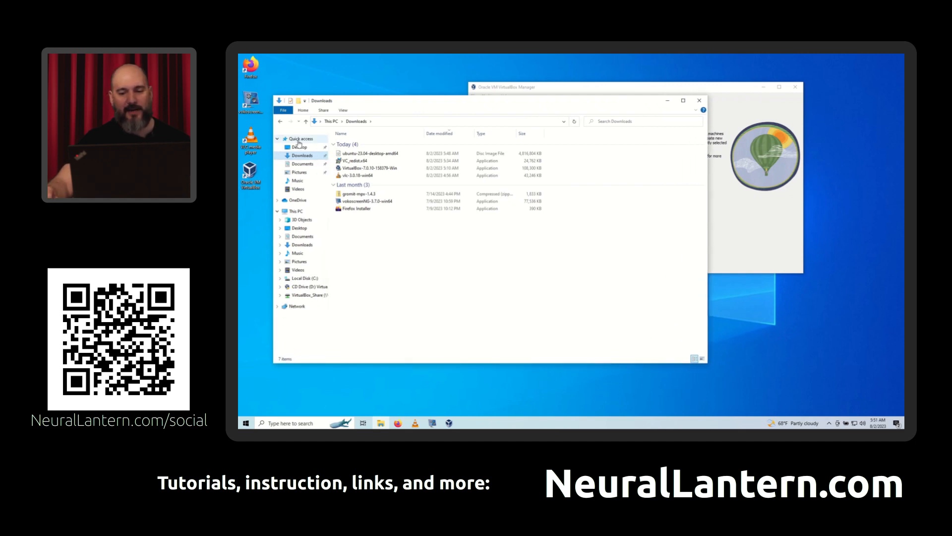
{"action": "left_click", "coordinate": [376, 251]}
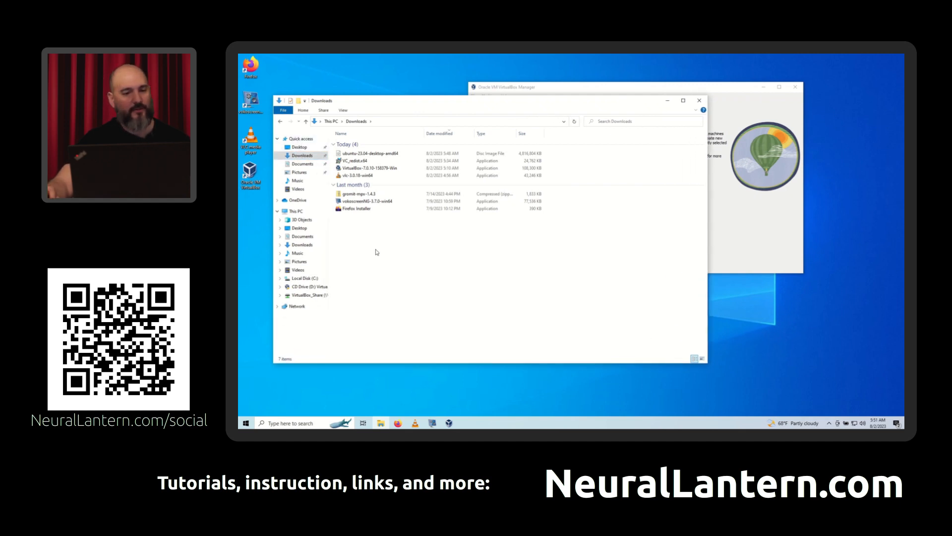
- Try showing the files in the Downloads folder as small and medium icons
{"action": "scroll", "coordinate": [393, 244], "scroll_direction": "up", "scroll_amount": 2}
{"action": "scroll", "coordinate": [392, 243], "scroll_direction": "up", "scroll_amount": 3}
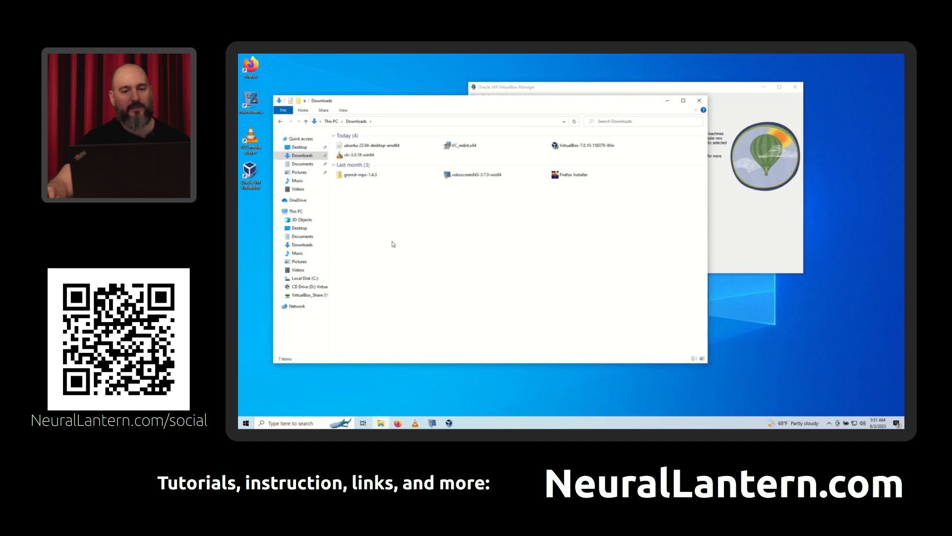
{"action": "scroll", "coordinate": [390, 241], "scroll_direction": "down", "scroll_amount": 2}
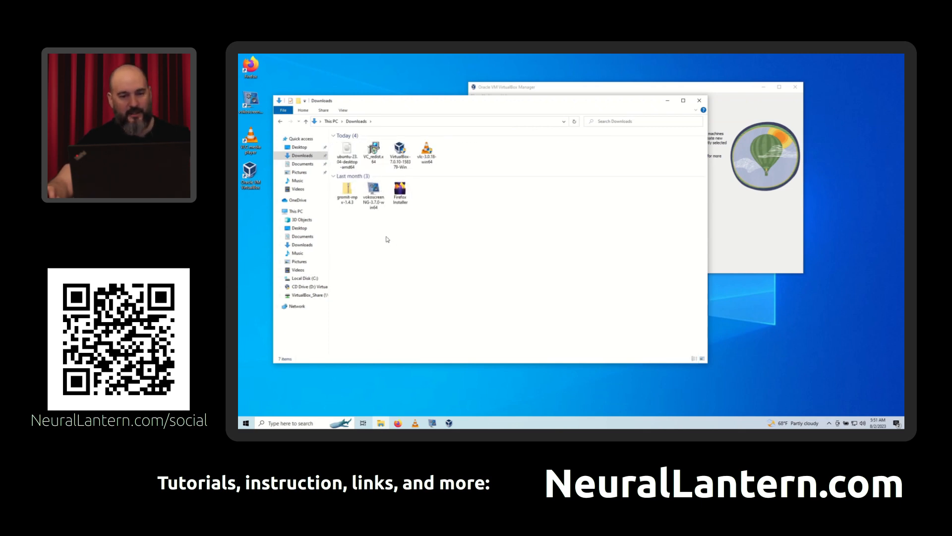
{"action": "scroll", "coordinate": [388, 240], "scroll_direction": "up", "scroll_amount": 3}
{"action": "scroll", "coordinate": [391, 242], "scroll_direction": "down", "scroll_amount": 2}
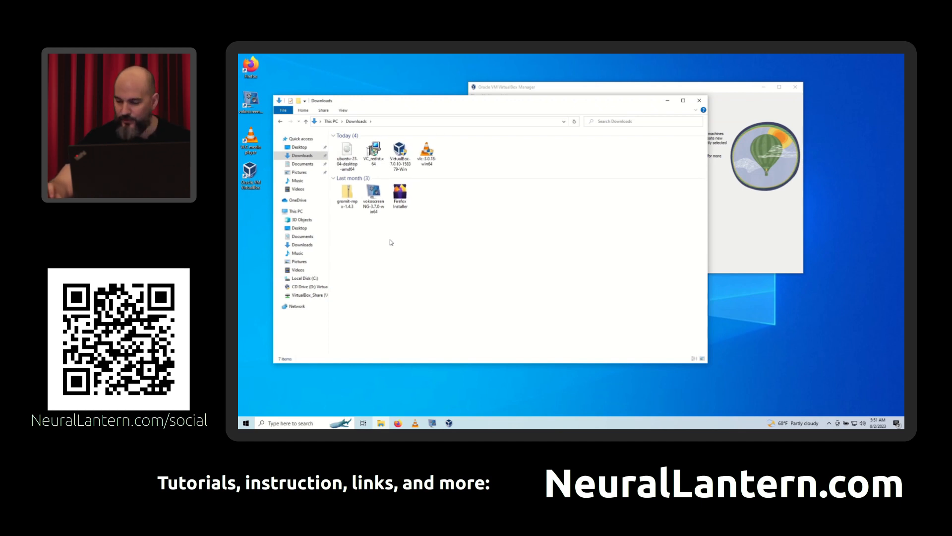
{"action": "scroll", "coordinate": [391, 242], "scroll_direction": "up", "scroll_amount": 2}
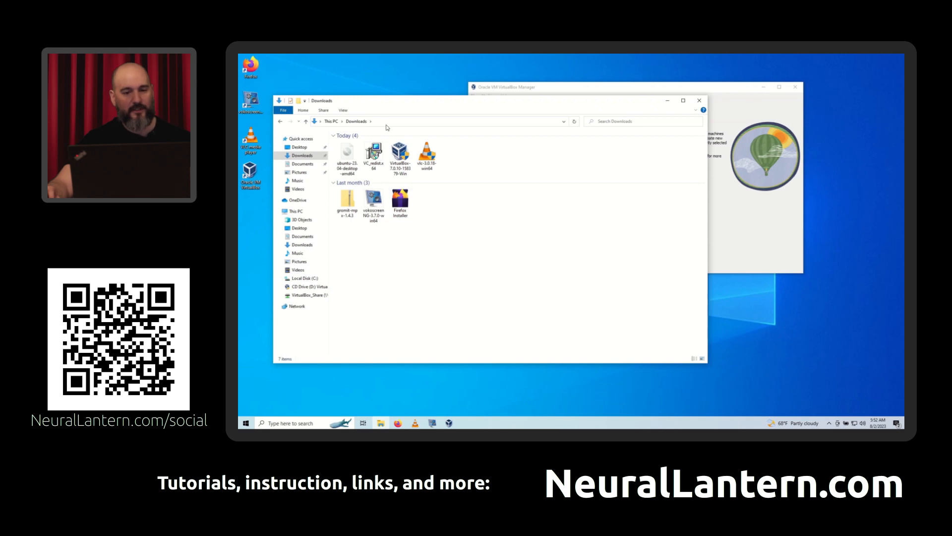
- Select the ubuntu-23.04-desktop-amd64 disc image and set the Downloads folder layout to Details
{"action": "left_click", "coordinate": [400, 155]}
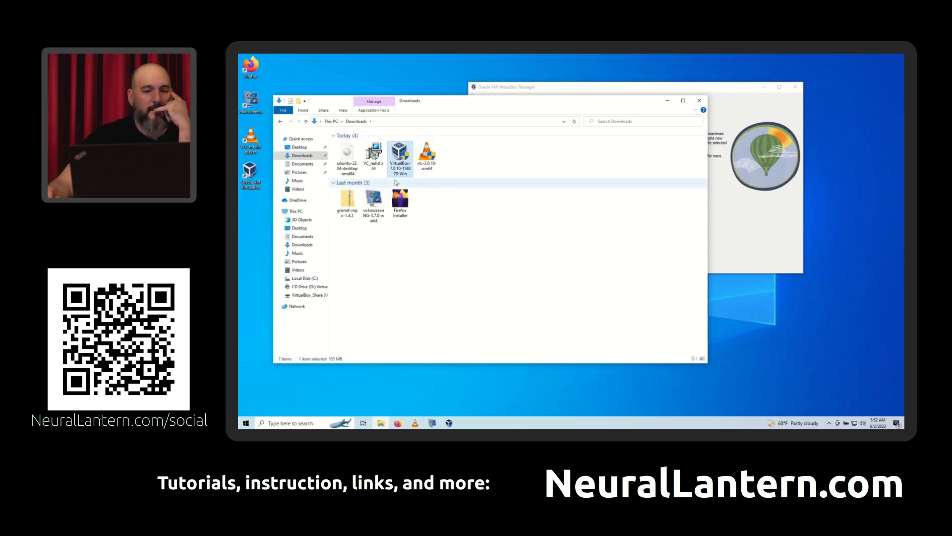
{"action": "left_click", "coordinate": [346, 157]}
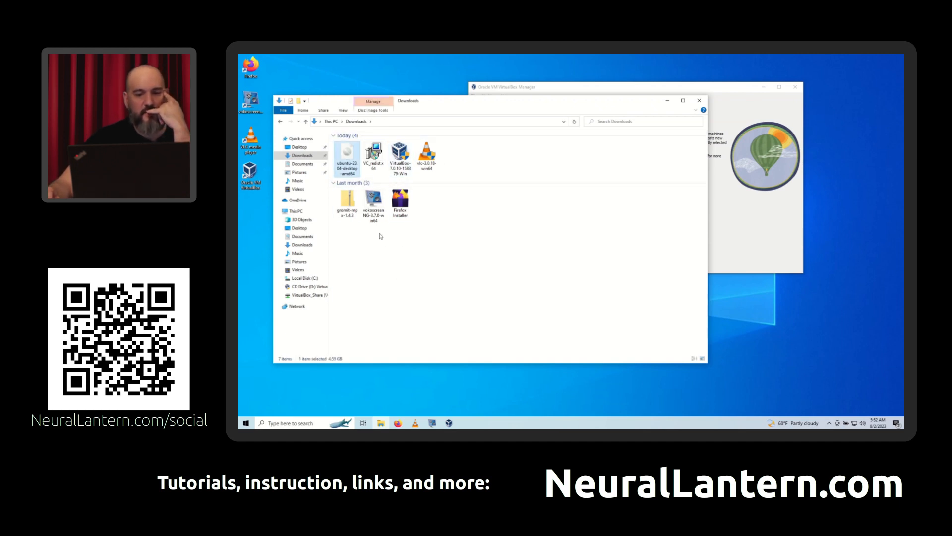
{"action": "left_click", "coordinate": [343, 110]}
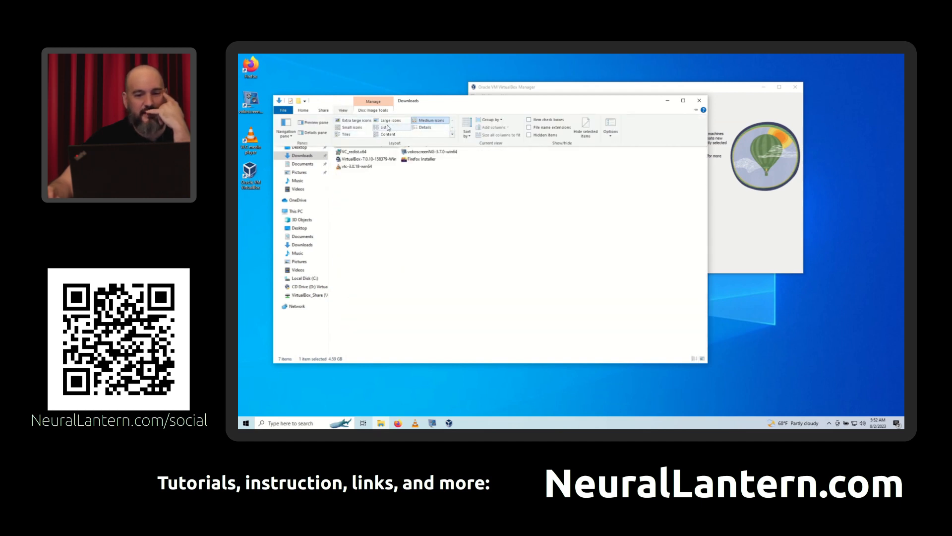
{"action": "left_click", "coordinate": [425, 127]}
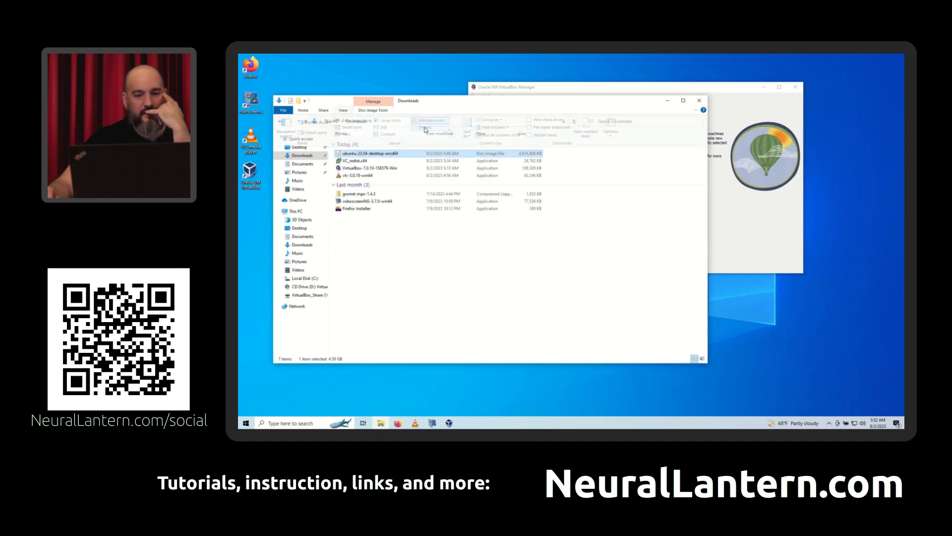
- Try the small icon and Content layouts in the Downloads folder and return to the Details layout
{"action": "left_click", "coordinate": [392, 243]}
{"action": "scroll", "coordinate": [392, 242], "scroll_direction": "up", "scroll_amount": 2}
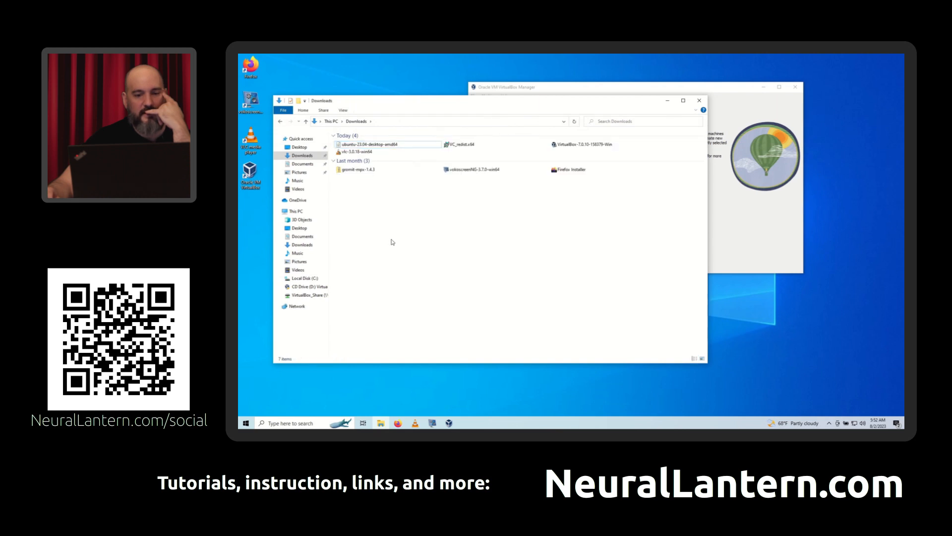
{"action": "scroll", "coordinate": [393, 243], "scroll_direction": "up", "scroll_amount": 5}
{"action": "scroll", "coordinate": [392, 242], "scroll_direction": "down", "scroll_amount": 4}
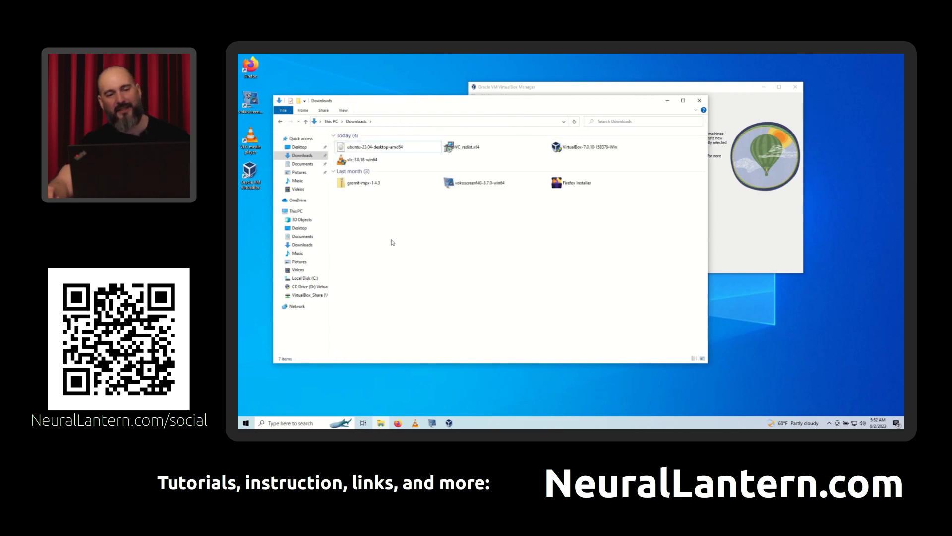
{"action": "scroll", "coordinate": [392, 242], "scroll_direction": "down", "scroll_amount": 4}
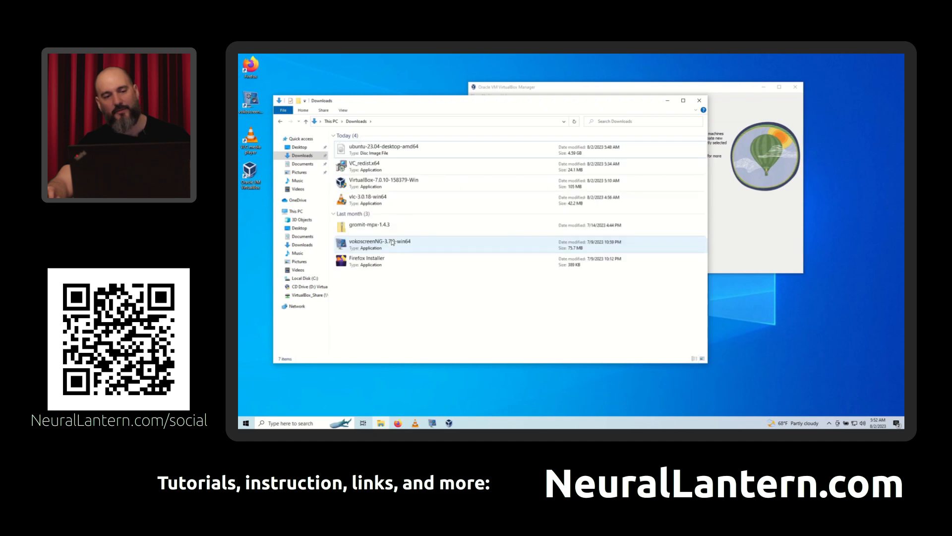
{"action": "scroll", "coordinate": [392, 242], "scroll_direction": "up", "scroll_amount": 1}
{"action": "scroll", "coordinate": [393, 242], "scroll_direction": "up", "scroll_amount": 1}
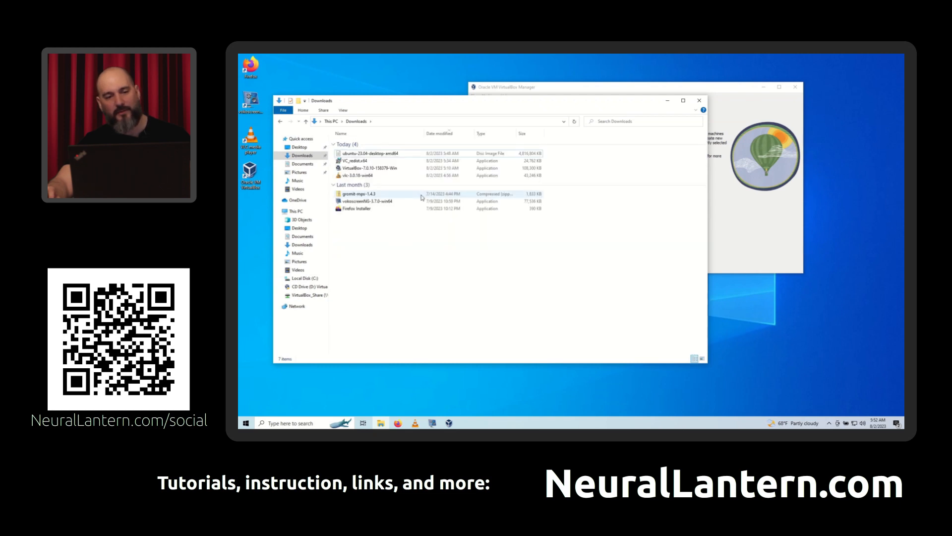
- Widen the Name column in the Downloads folder and try to open the ubuntu-23.04-desktop-amd64 disc image, cancelling at the security prompt
{"action": "left_click_drag", "start_coordinate": [424, 131], "coordinate": [455, 130]}
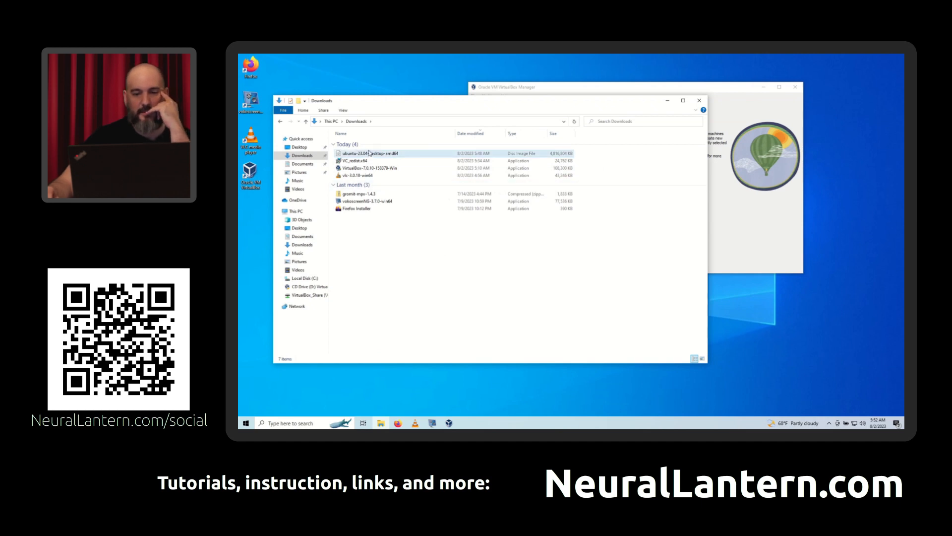
{"action": "double_click", "coordinate": [377, 153]}
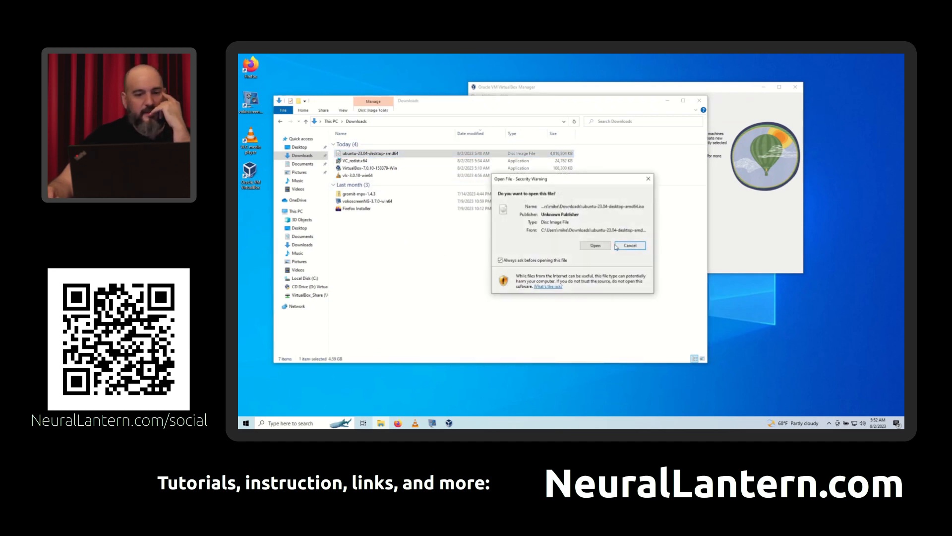
{"action": "left_click", "coordinate": [629, 245]}
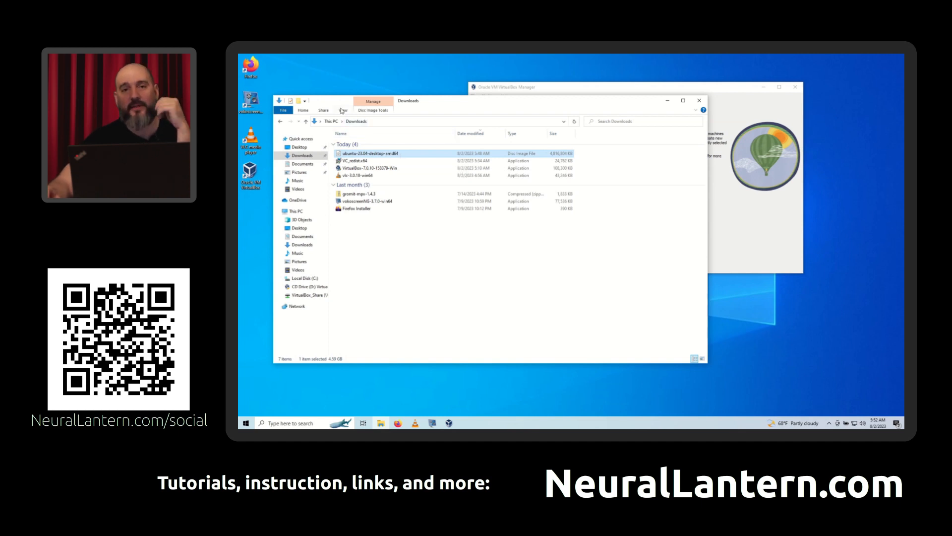
- Shift the Downloads window slightly over the desktop and turn on the display of file name extensions
{"action": "left_click", "coordinate": [342, 111]}
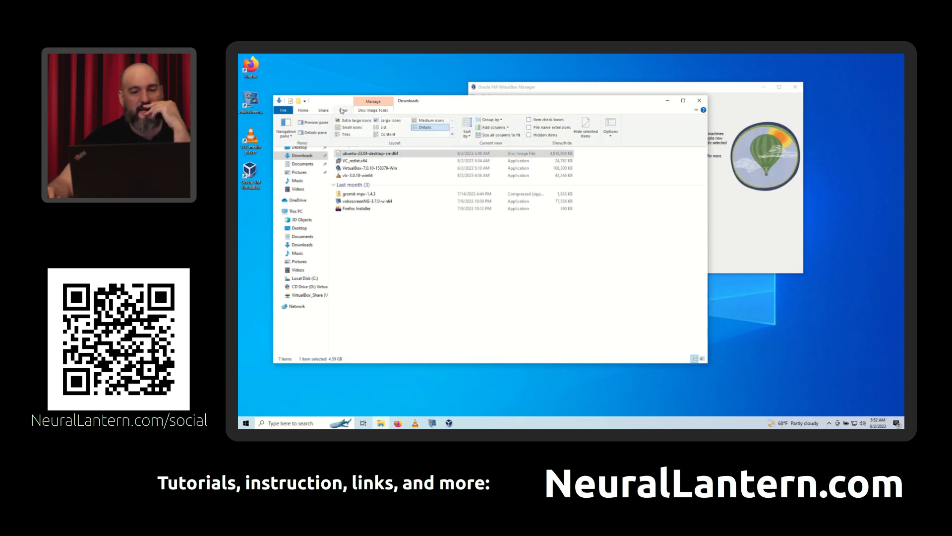
{"action": "left_click_drag", "start_coordinate": [492, 103], "coordinate": [542, 108]}
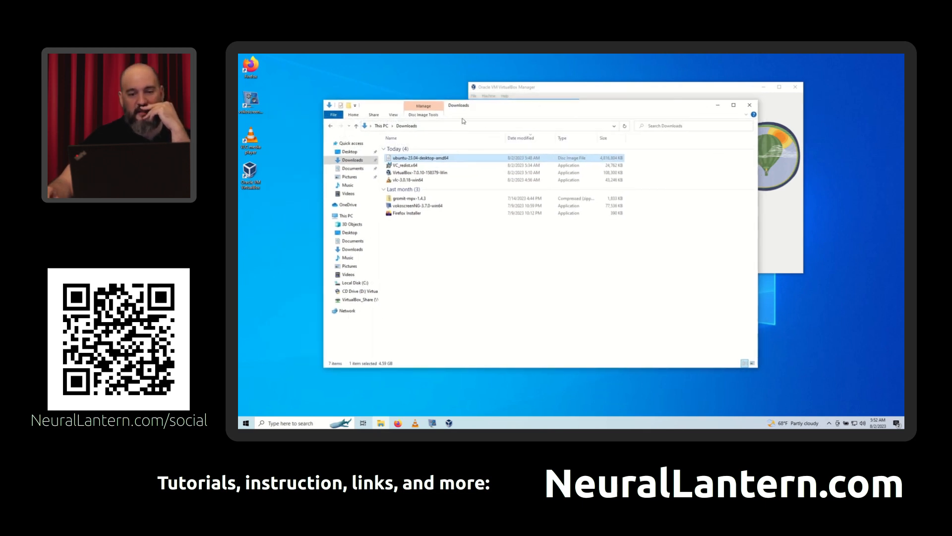
{"action": "left_click", "coordinate": [447, 278]}
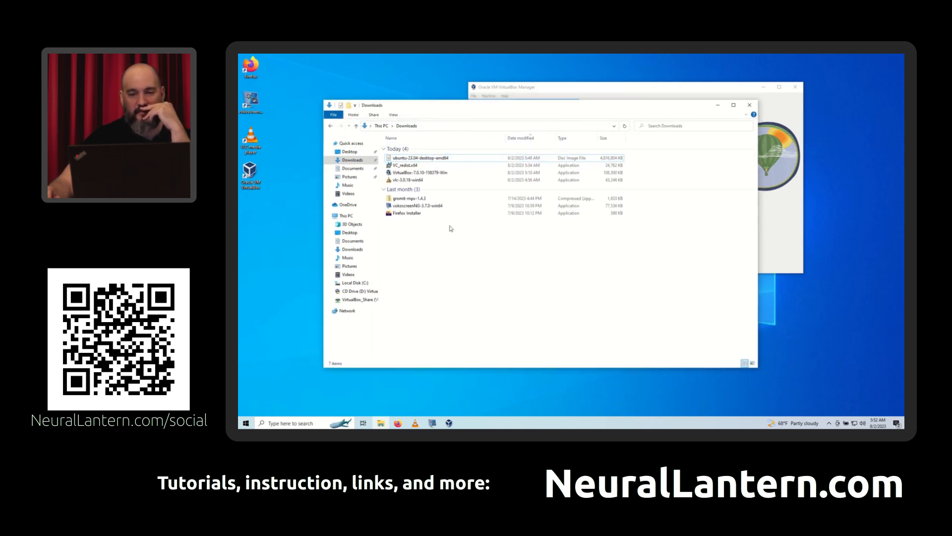
{"action": "left_click", "coordinate": [395, 115]}
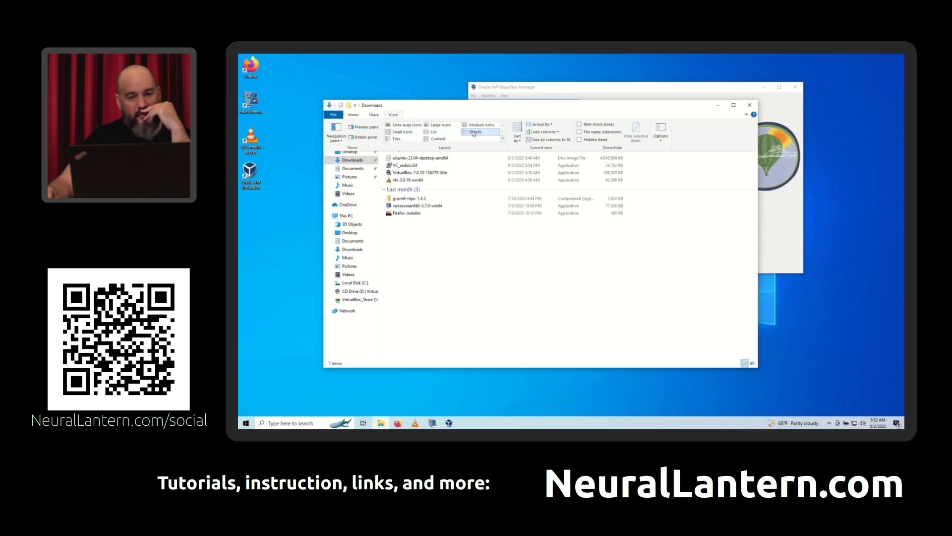
{"action": "left_click", "coordinate": [596, 133]}
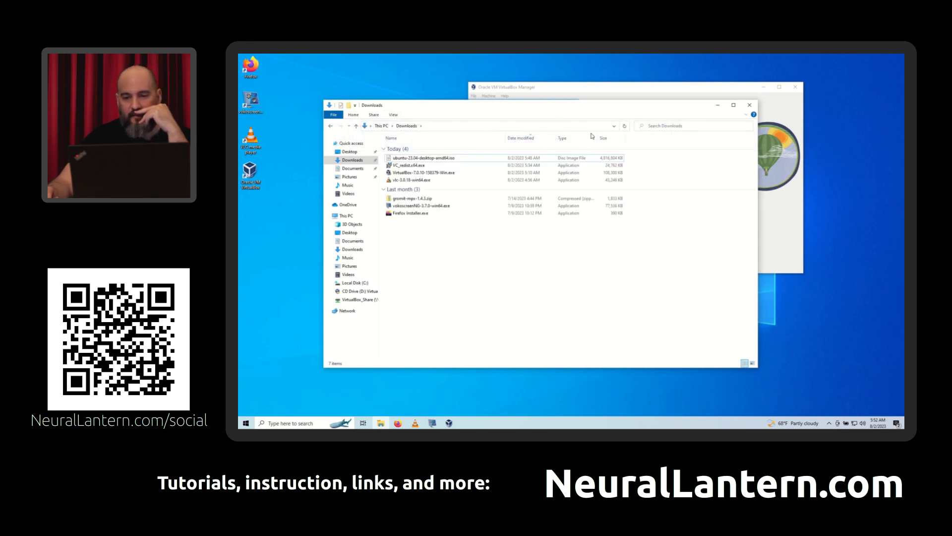
- Open the name of ubuntu-23.04-desktop-amd64.iso for editing and leave it without renaming the file
{"action": "left_click", "coordinate": [461, 158]}
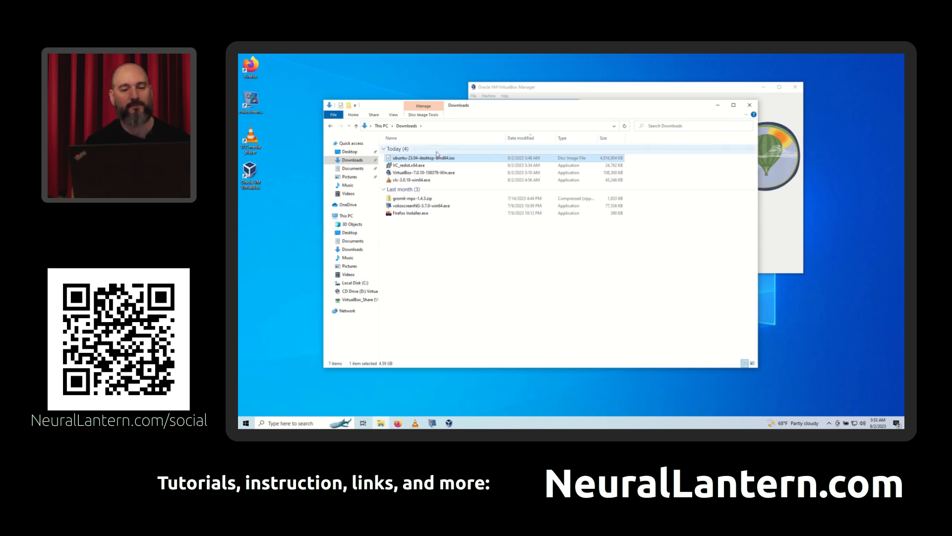
{"action": "left_click", "coordinate": [429, 158]}
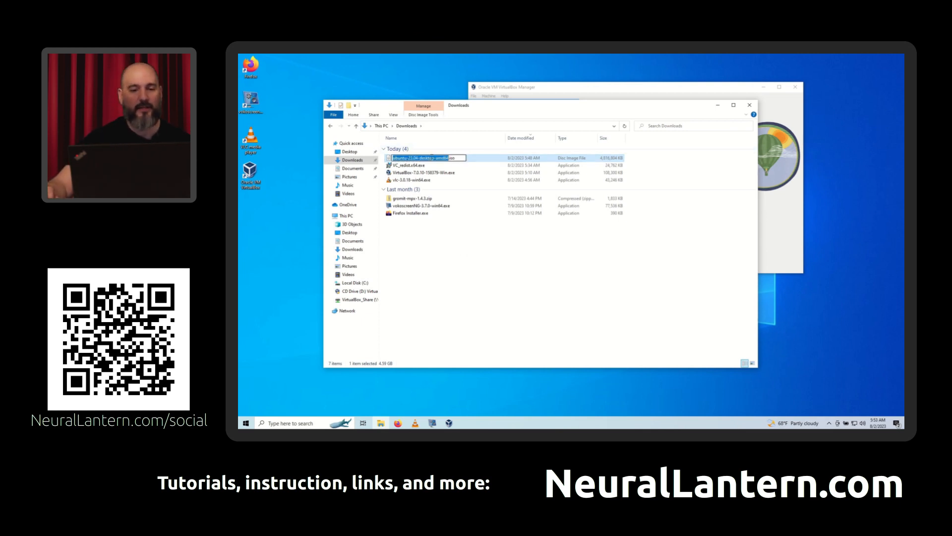
{"action": "left_click", "coordinate": [436, 297]}
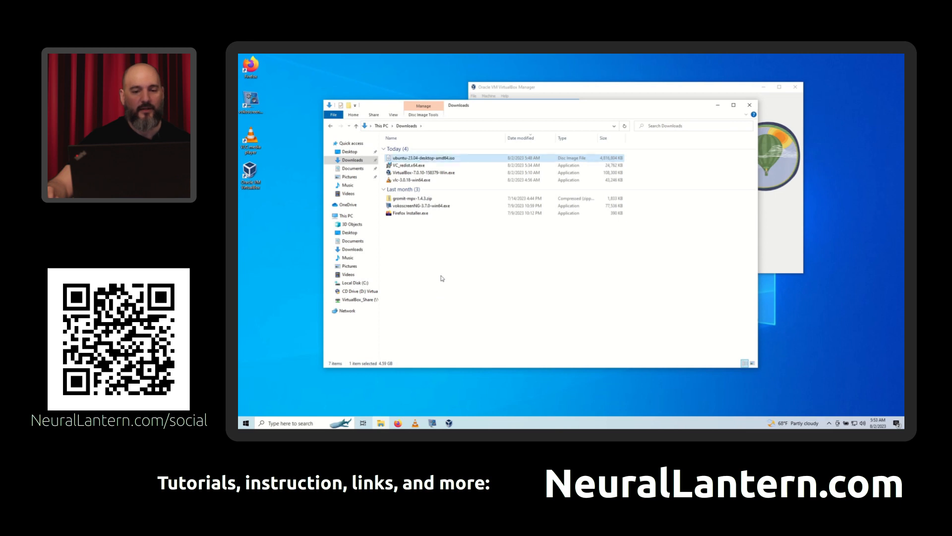
- Minimize File Explorer, reposition the VirtualBox Manager window, and start a new virtual machine named My Cool Linux Thing
{"action": "left_click", "coordinate": [718, 103]}
{"action": "left_click_drag", "start_coordinate": [634, 90], "coordinate": [539, 105]}
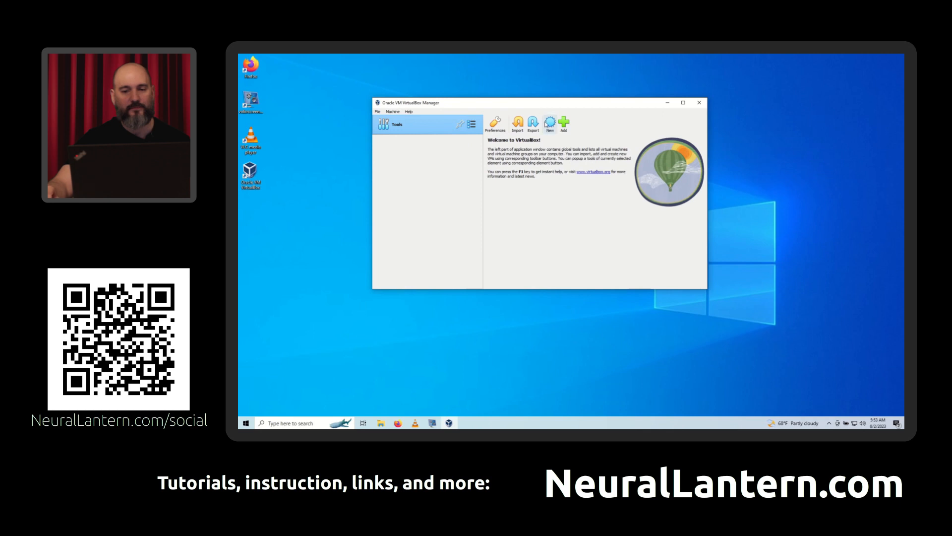
{"action": "left_click", "coordinate": [547, 123]}
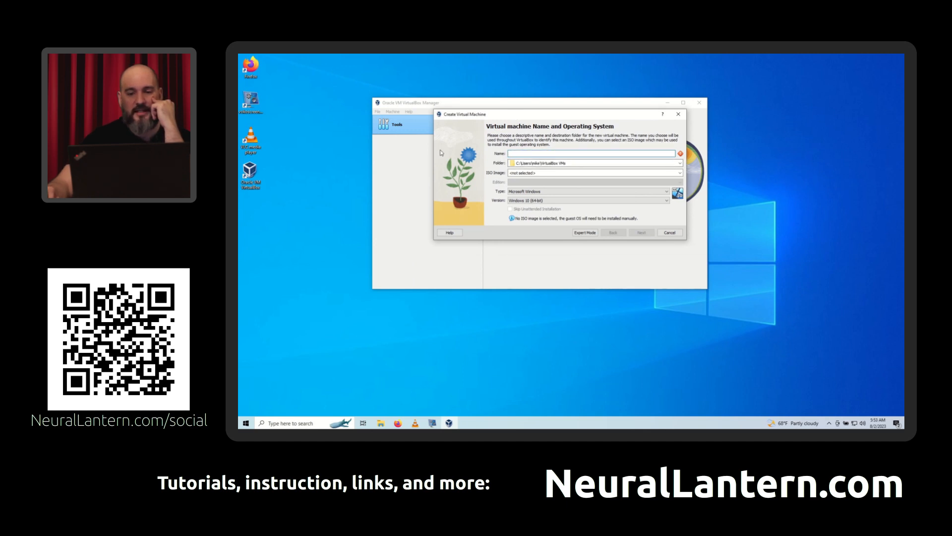
{"action": "type", "text": "My Cool"}
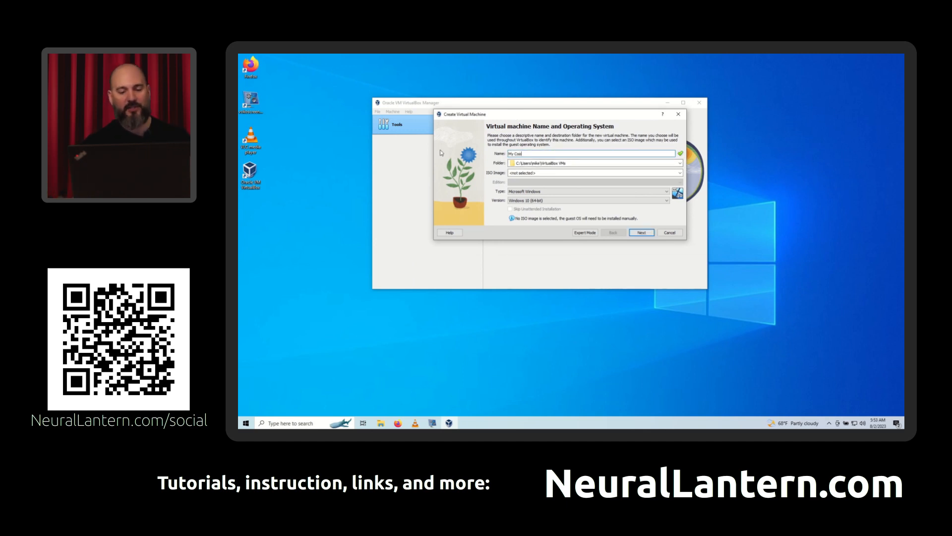
{"action": "type", "text": " Linux Thing"}
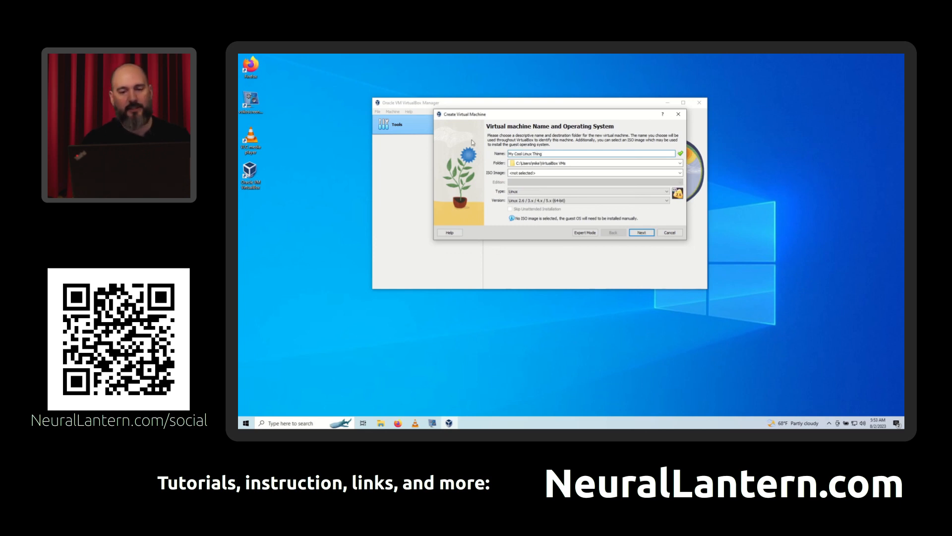
- Examine the destination folder path of the new virtual machine, including its VirtualBox VMs part
{"action": "left_click", "coordinate": [591, 163]}
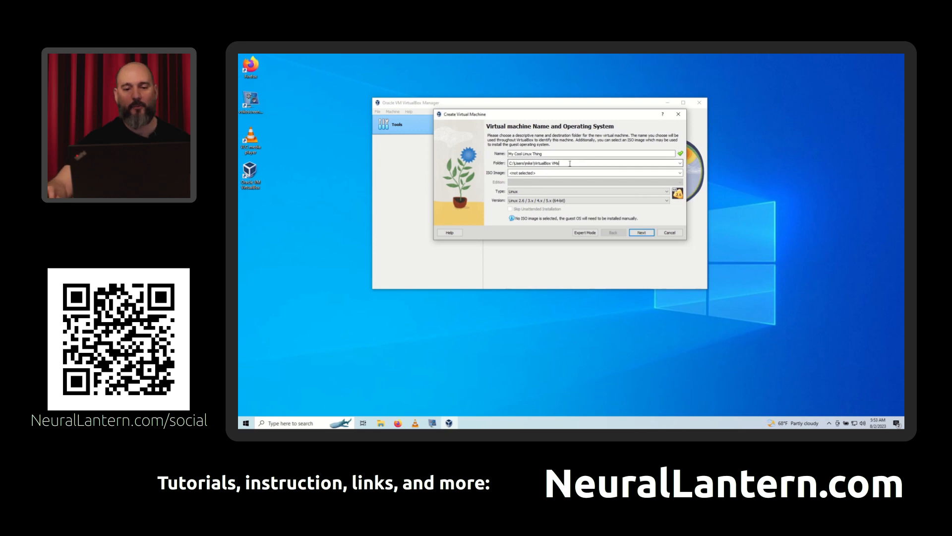
{"action": "left_click_drag", "start_coordinate": [561, 164], "coordinate": [498, 164]}
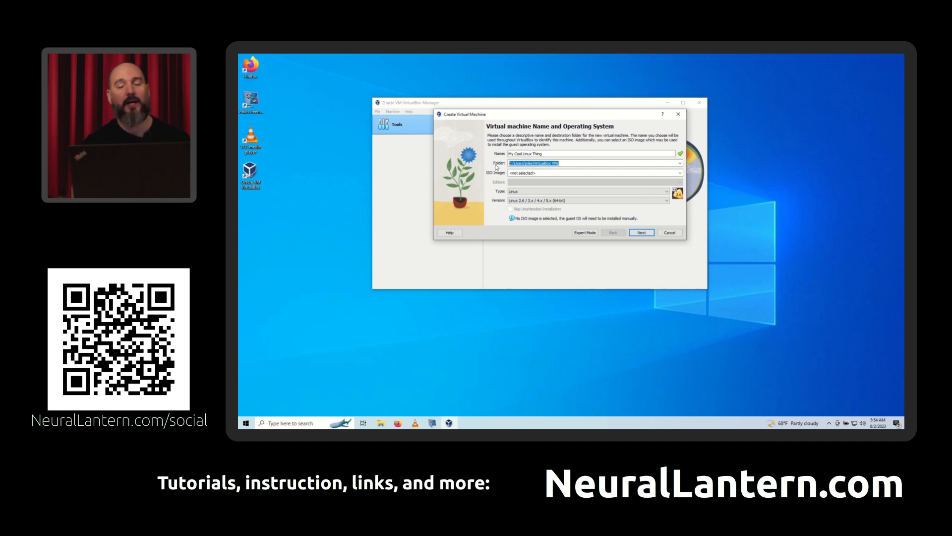
{"action": "left_click", "coordinate": [571, 163]}
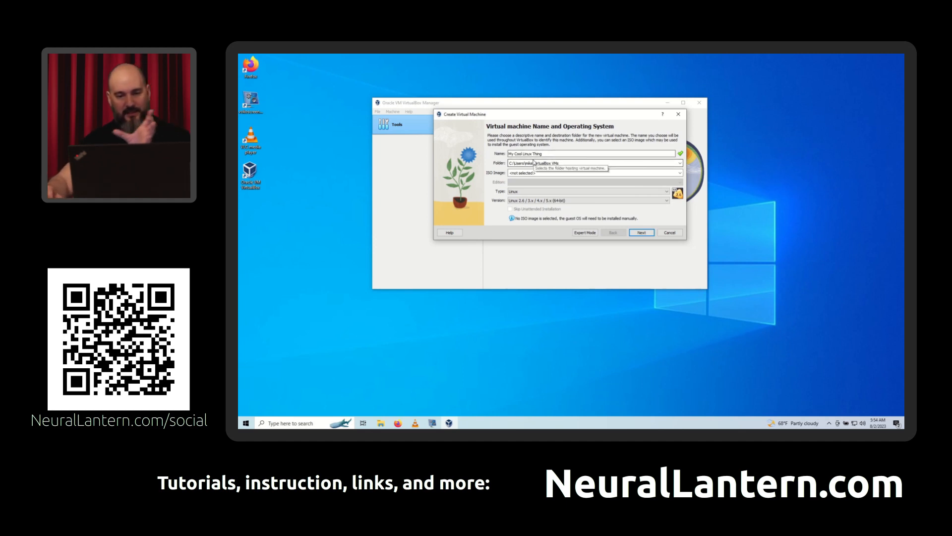
{"action": "left_click_drag", "start_coordinate": [533, 163], "coordinate": [562, 166]}
{"action": "left_click", "coordinate": [572, 163]}
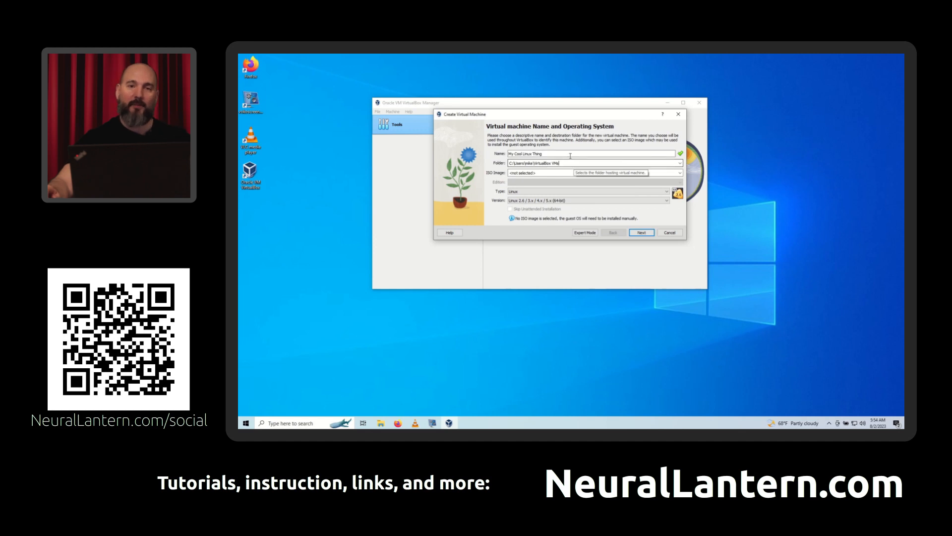
{"action": "left_click", "coordinate": [572, 154]}
- Open the file chooser for another ISO image for the new virtual machine and select the Downloads folder
{"action": "left_click", "coordinate": [577, 172]}
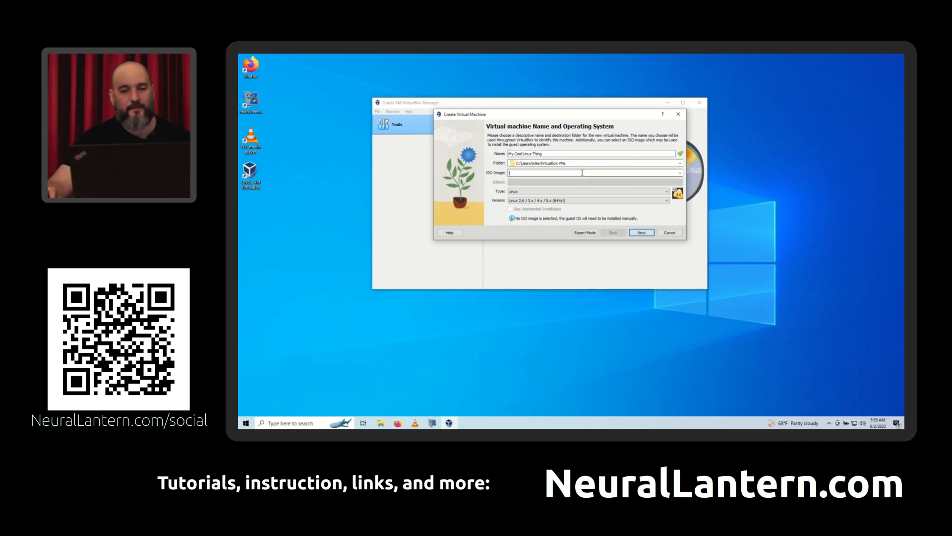
{"action": "left_click", "coordinate": [680, 172]}
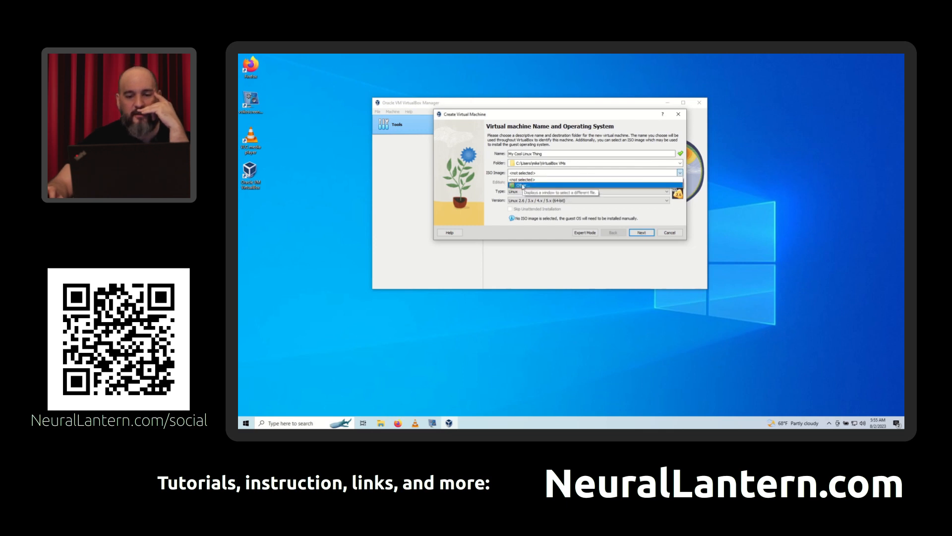
{"action": "left_click", "coordinate": [524, 187]}
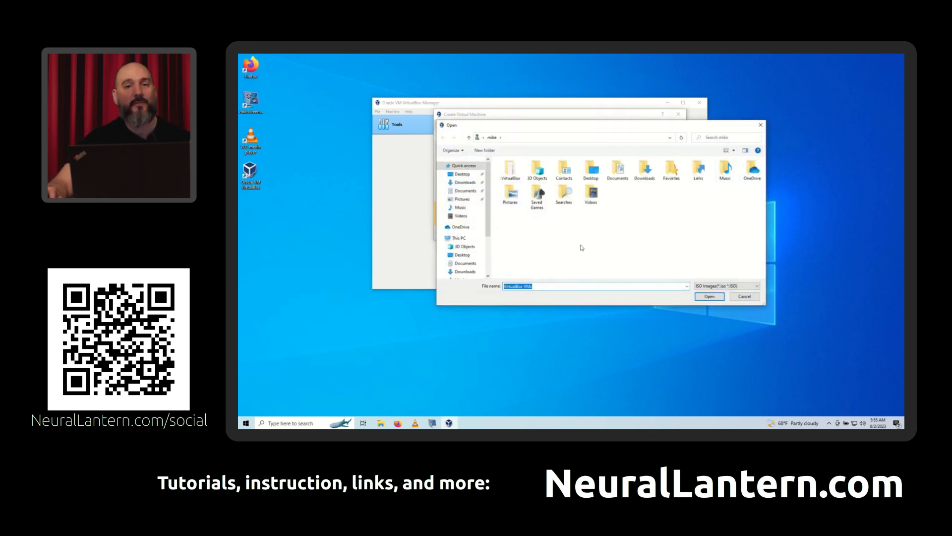
{"action": "left_click", "coordinate": [630, 217]}
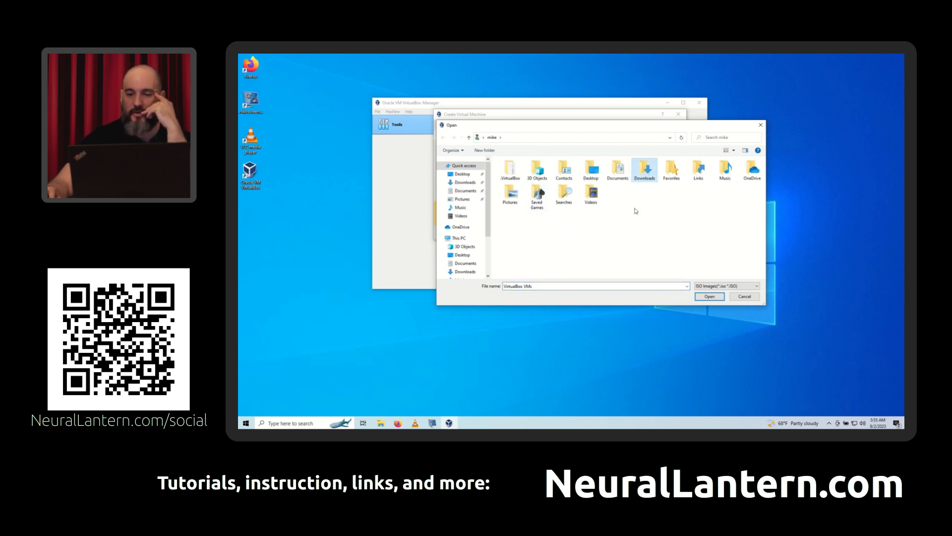
{"action": "left_click", "coordinate": [647, 163]}
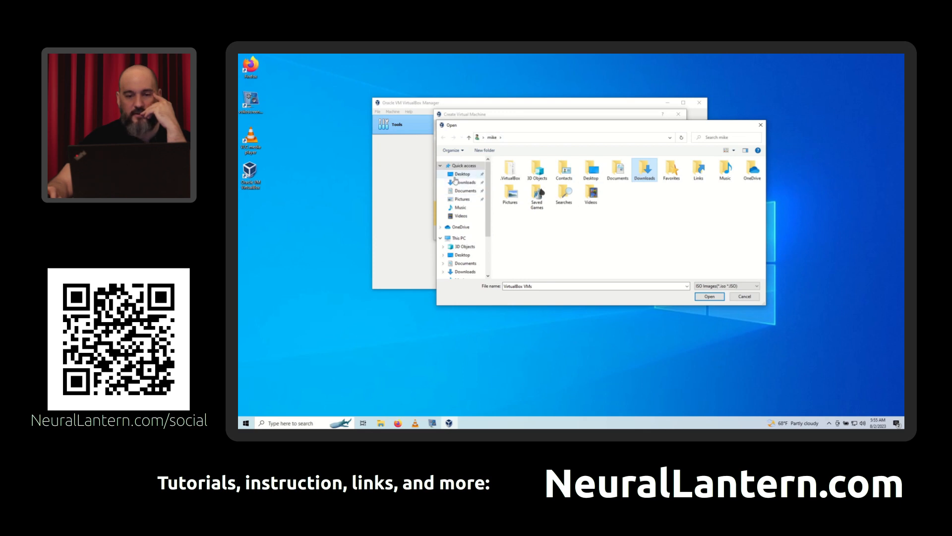
- Browse from This PC through Local Disk (C:) and Users to the user's home folder and select its Downloads folder
{"action": "scroll", "coordinate": [461, 191], "scroll_direction": "down", "scroll_amount": 1}
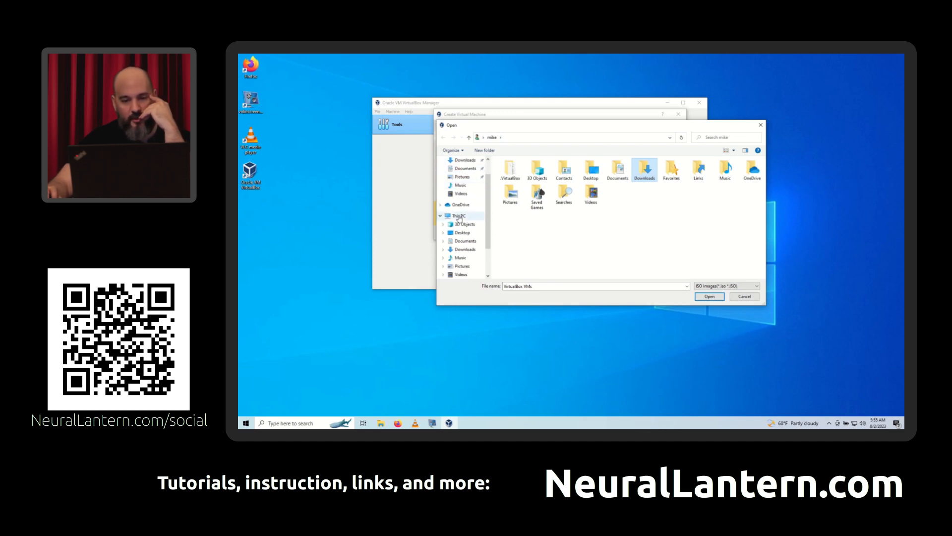
{"action": "left_click", "coordinate": [460, 217]}
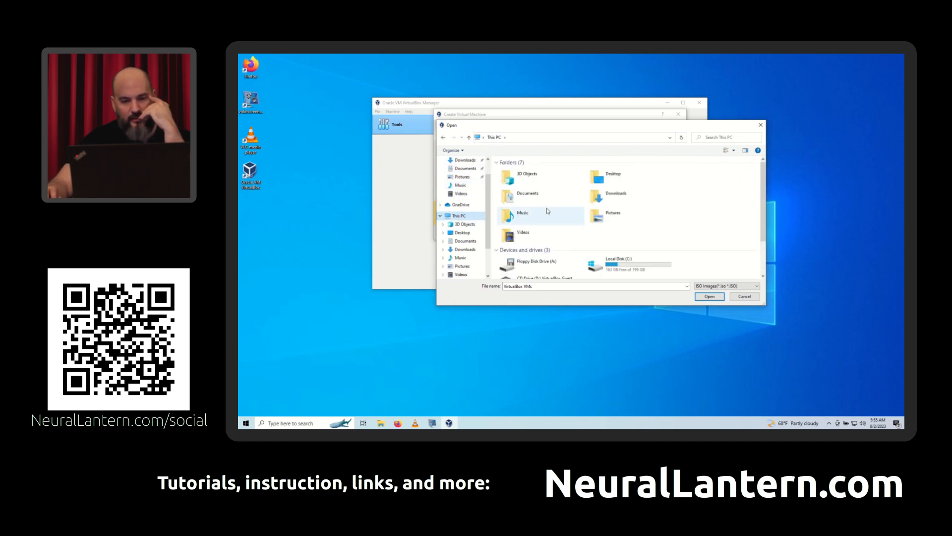
{"action": "scroll", "coordinate": [550, 216], "scroll_direction": "down", "scroll_amount": 1}
{"action": "double_click", "coordinate": [597, 220]}
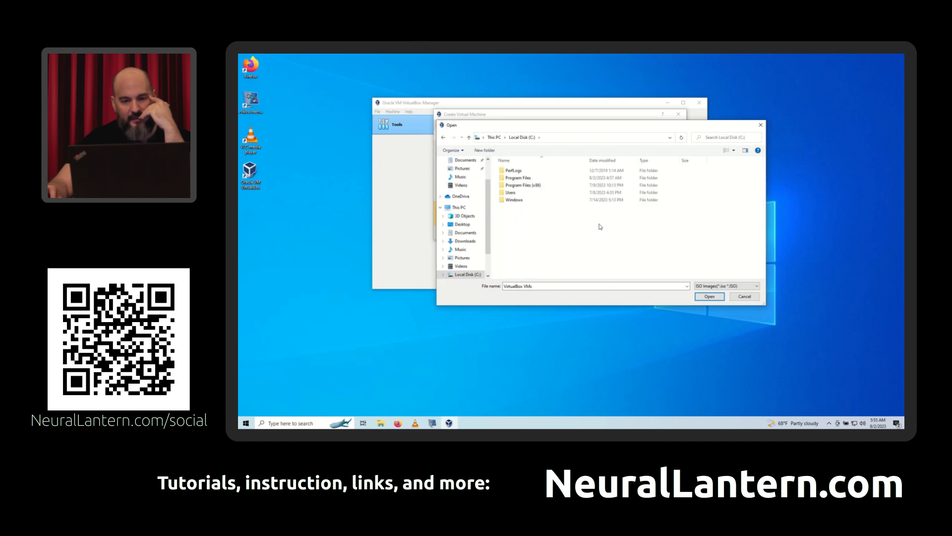
{"action": "double_click", "coordinate": [511, 192]}
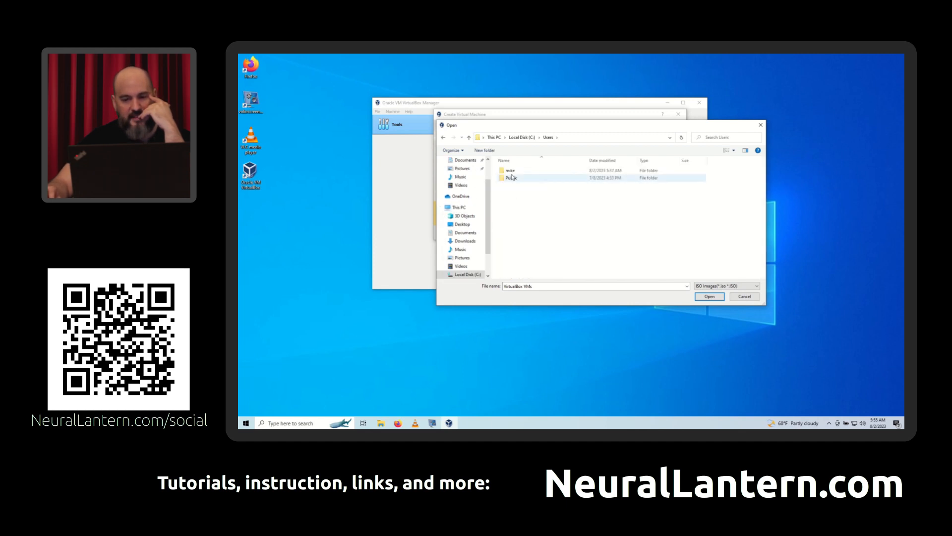
{"action": "double_click", "coordinate": [509, 172]}
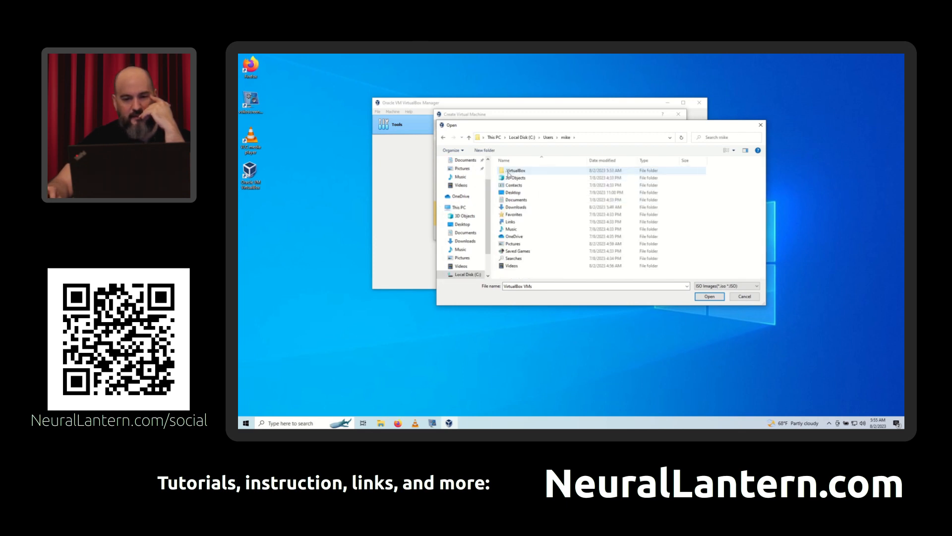
{"action": "left_click", "coordinate": [527, 207]}
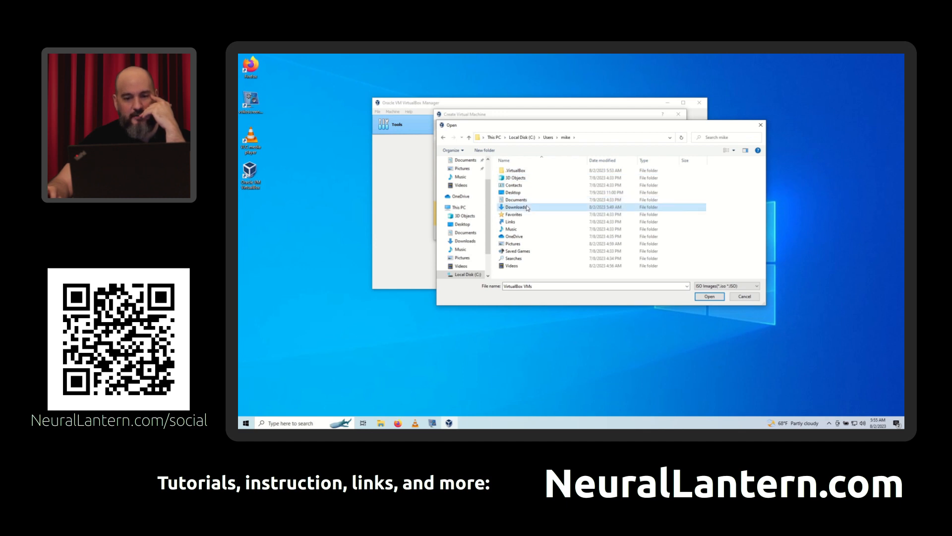
- Set ubuntu-23.04-desktop-amd64.iso from the Downloads folder under Quick access as the virtual machine's ISO image and highlight its path
{"action": "scroll", "coordinate": [464, 169], "scroll_direction": "up", "scroll_amount": 2}
{"action": "left_click", "coordinate": [464, 167]}
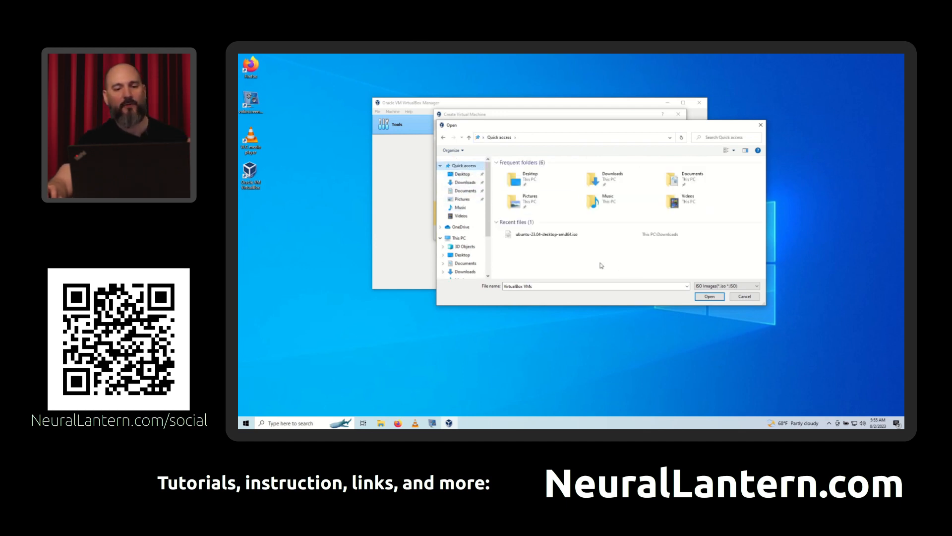
{"action": "double_click", "coordinate": [636, 184]}
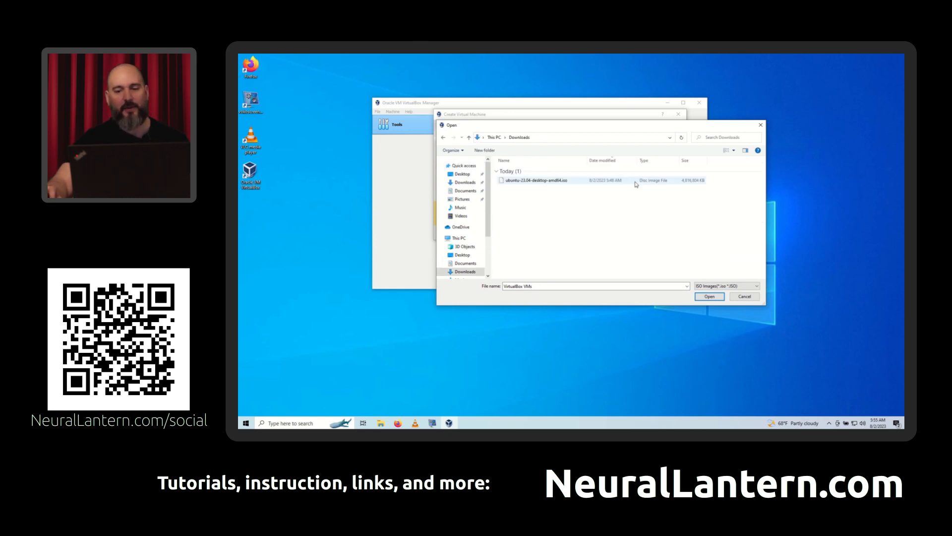
{"action": "left_click", "coordinate": [517, 181]}
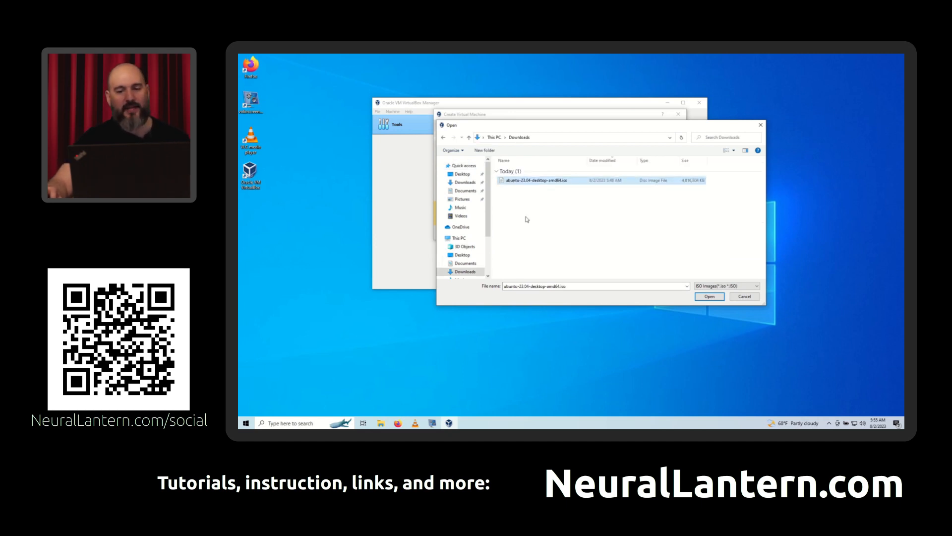
{"action": "left_click", "coordinate": [710, 296]}
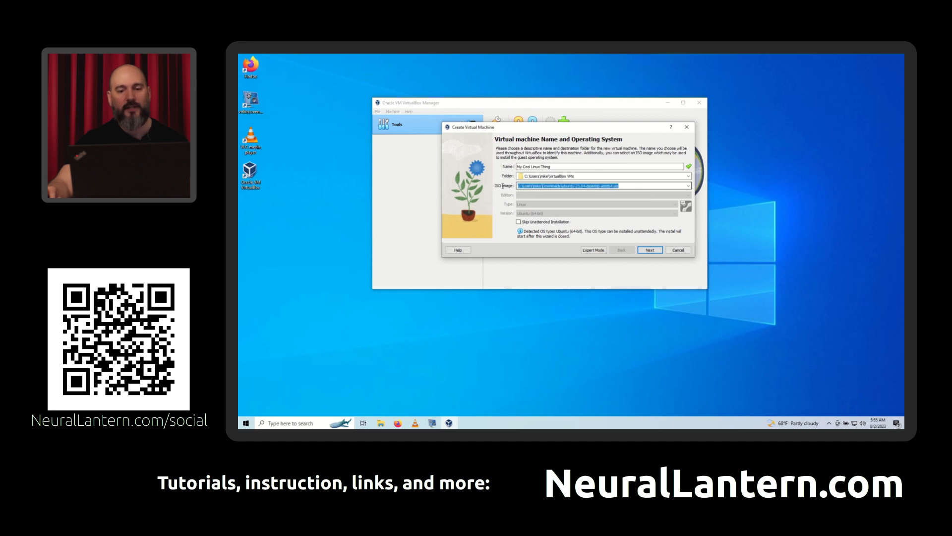
{"action": "left_click_drag", "start_coordinate": [620, 186], "coordinate": [516, 186]}
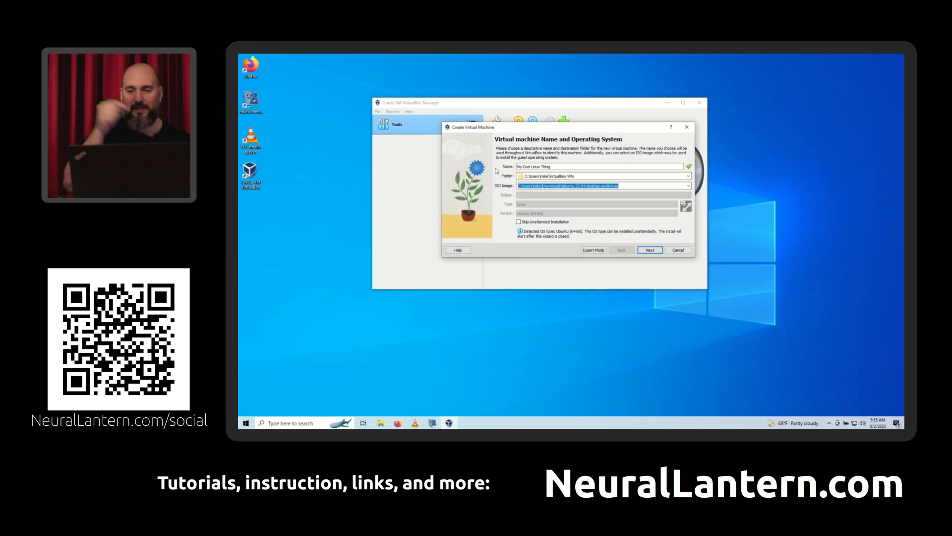
- Enable skipping the unattended installation and switch the virtual machine wizard to expert mode
{"action": "left_click", "coordinate": [641, 187]}
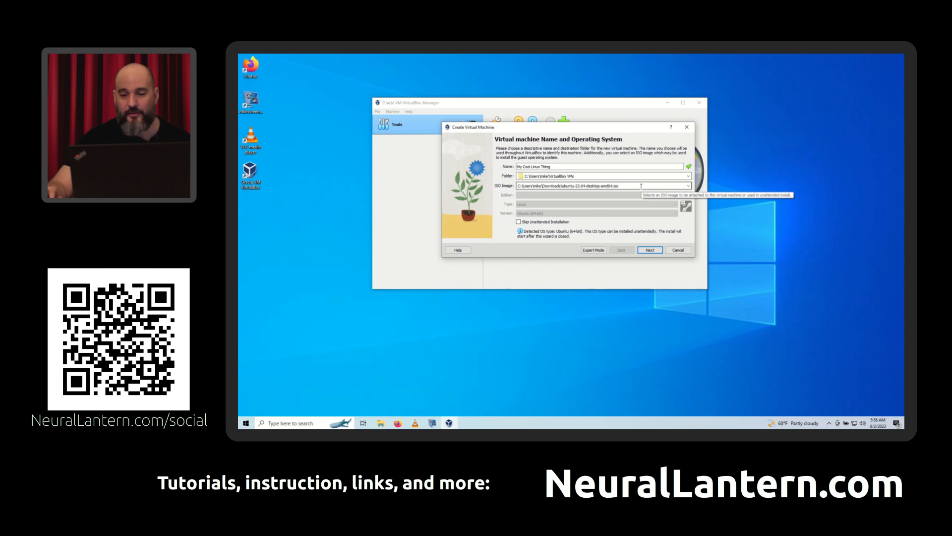
{"action": "left_click", "coordinate": [631, 175]}
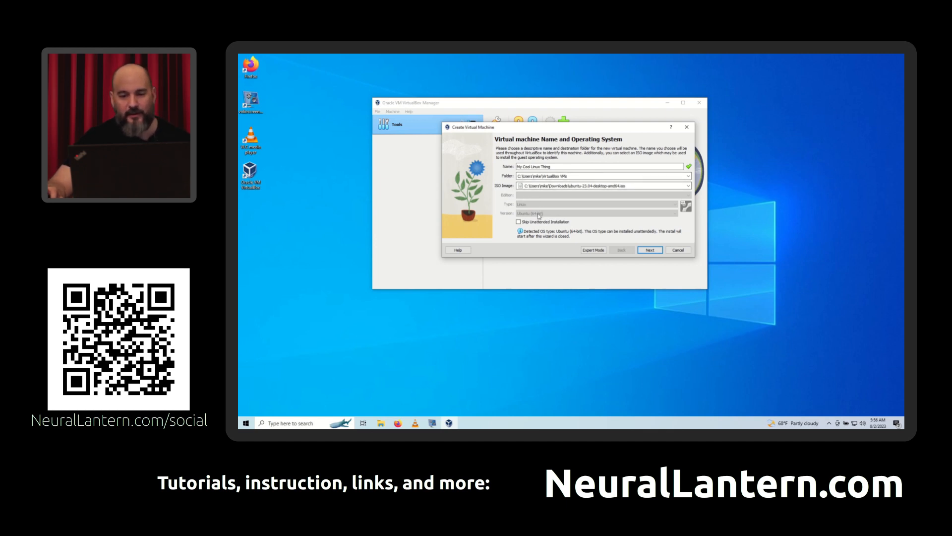
{"action": "left_click", "coordinate": [519, 223]}
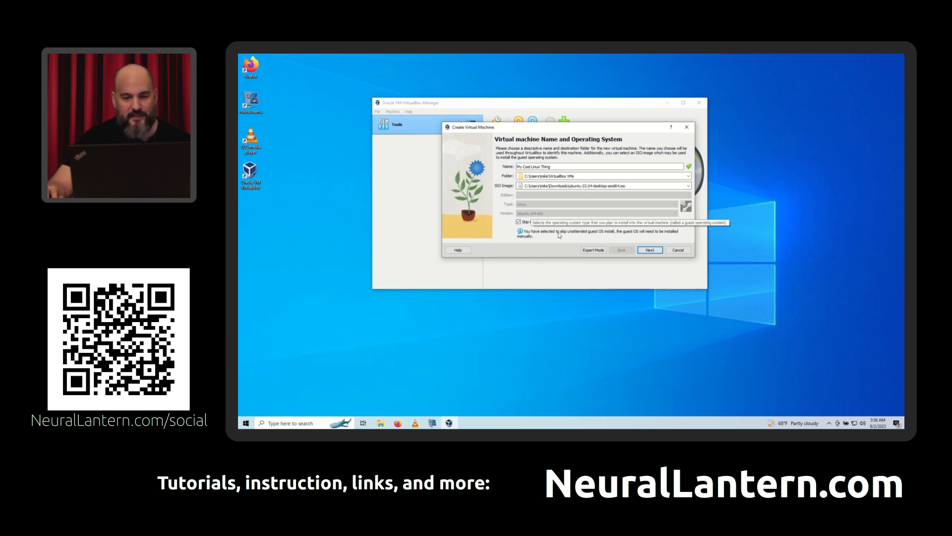
{"action": "left_click", "coordinate": [590, 250]}
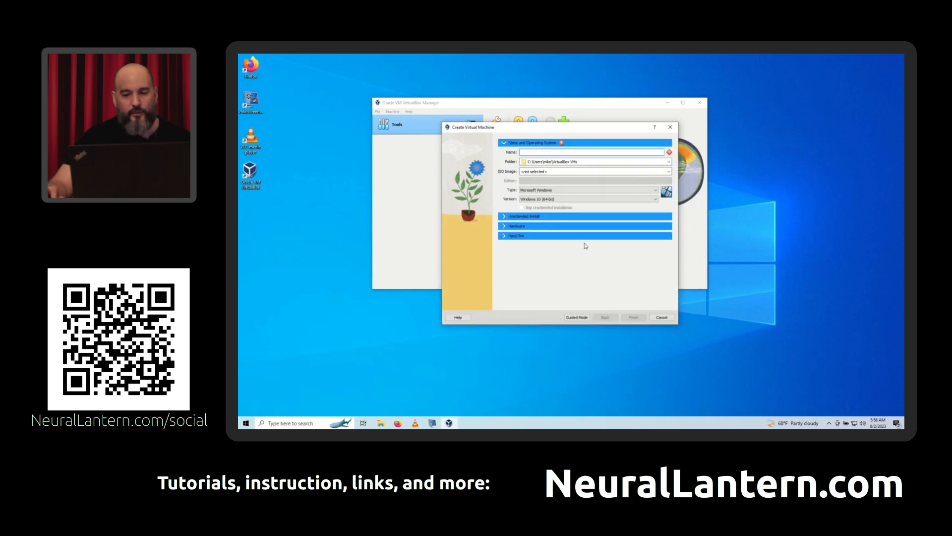
- Reposition the wizard window and review the unattended install, hardware and hard disk settings of the new virtual machine
{"action": "left_click_drag", "start_coordinate": [549, 130], "coordinate": [525, 84]}
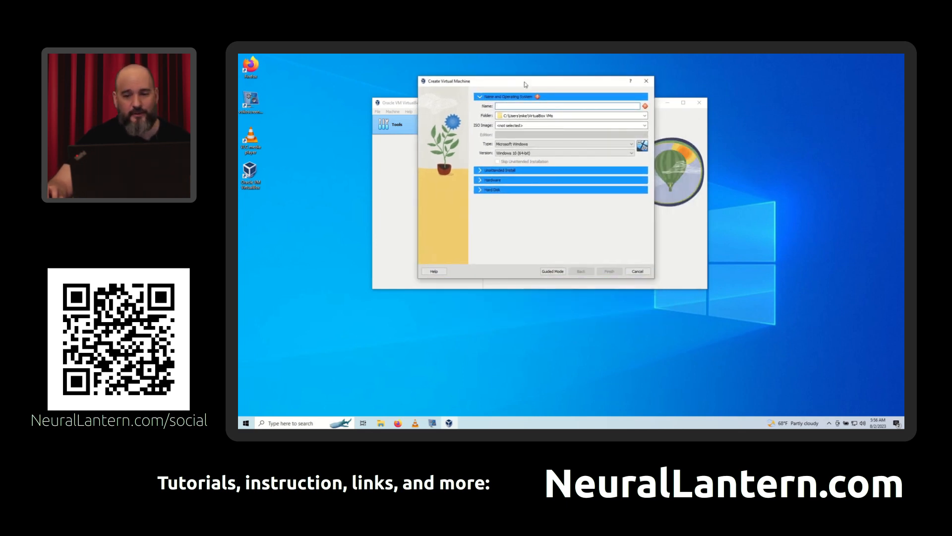
{"action": "left_click", "coordinate": [479, 171]}
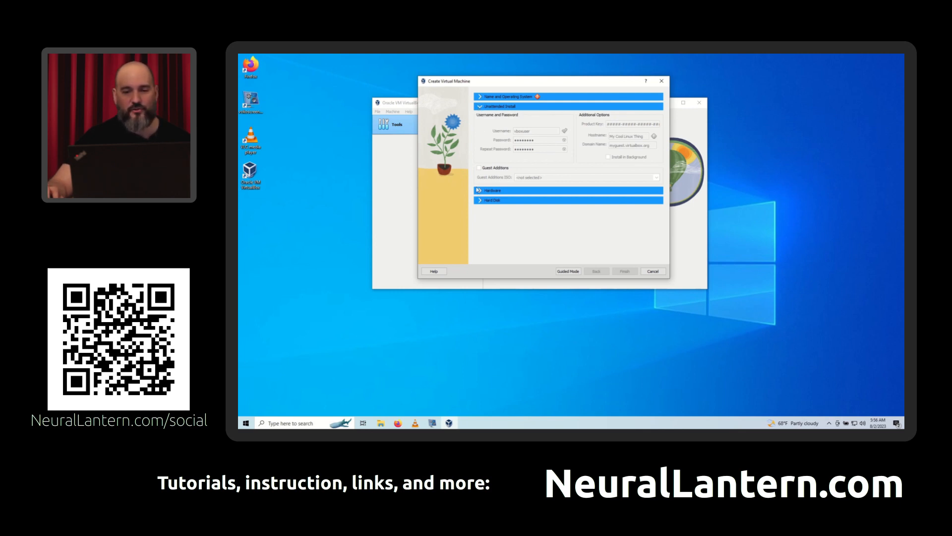
{"action": "left_click", "coordinate": [482, 192]}
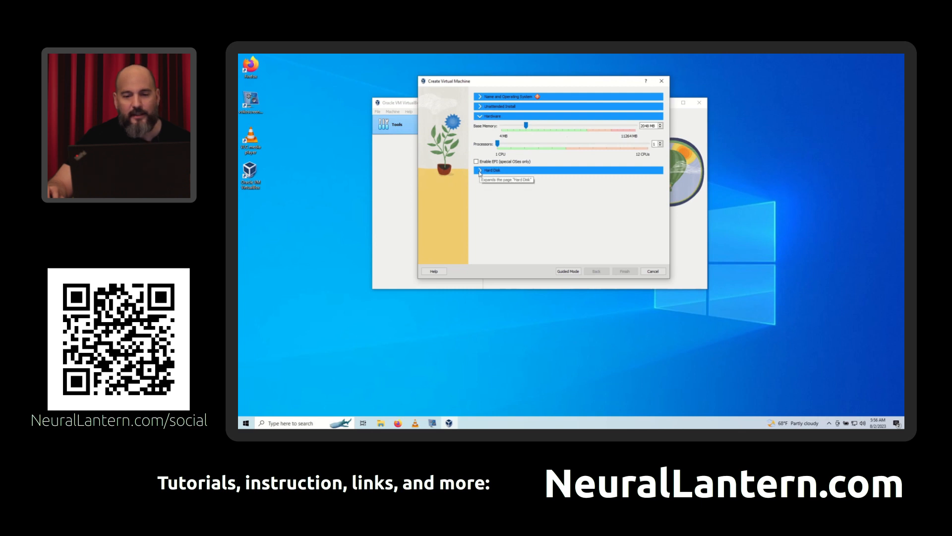
{"action": "left_click", "coordinate": [480, 171]}
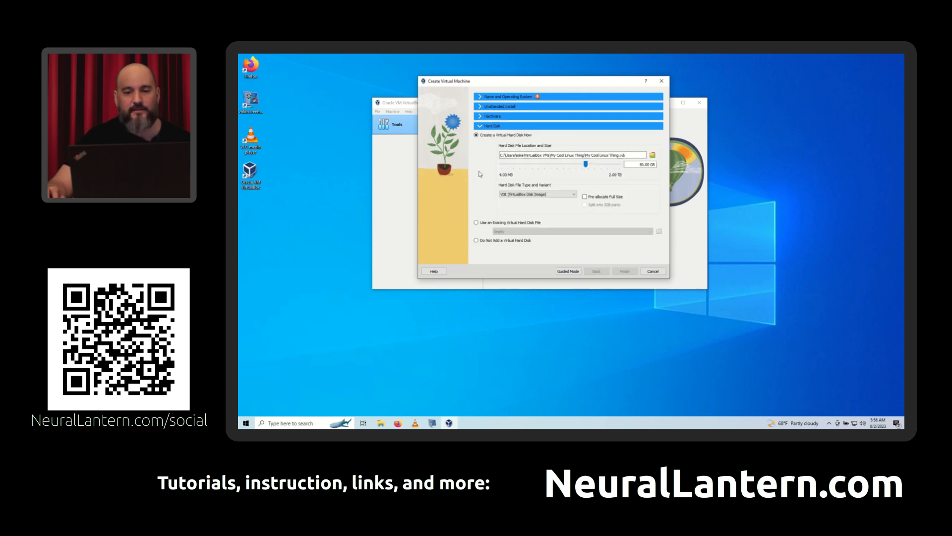
{"action": "left_click", "coordinate": [480, 117]}
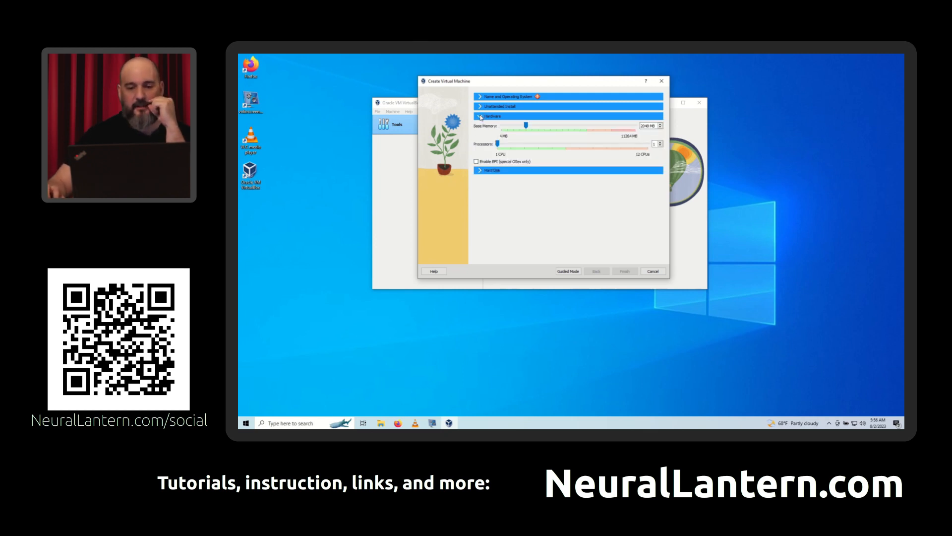
{"action": "left_click", "coordinate": [481, 170]}
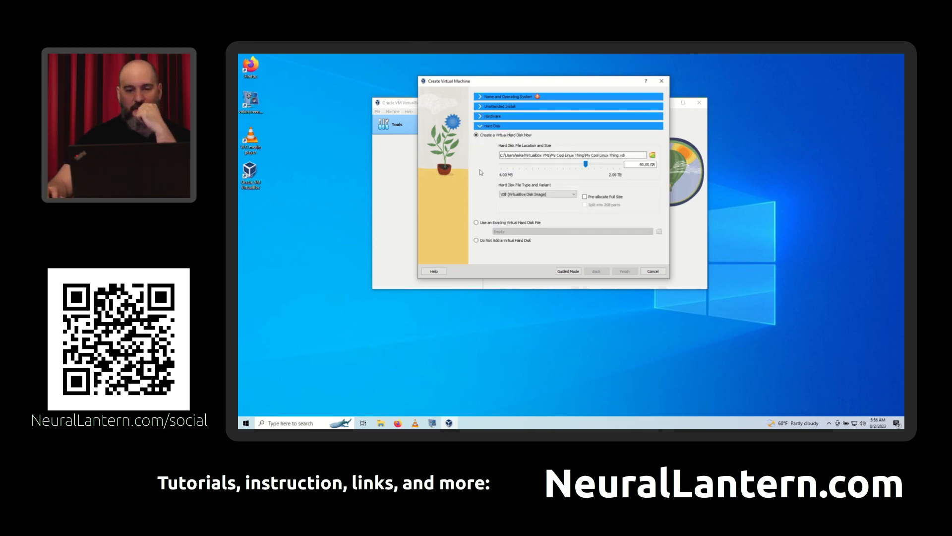
- Enlarge the wizard window and set the new virtual machine's base memory to 4096 MB in the hardware settings
{"action": "left_click", "coordinate": [481, 118]}
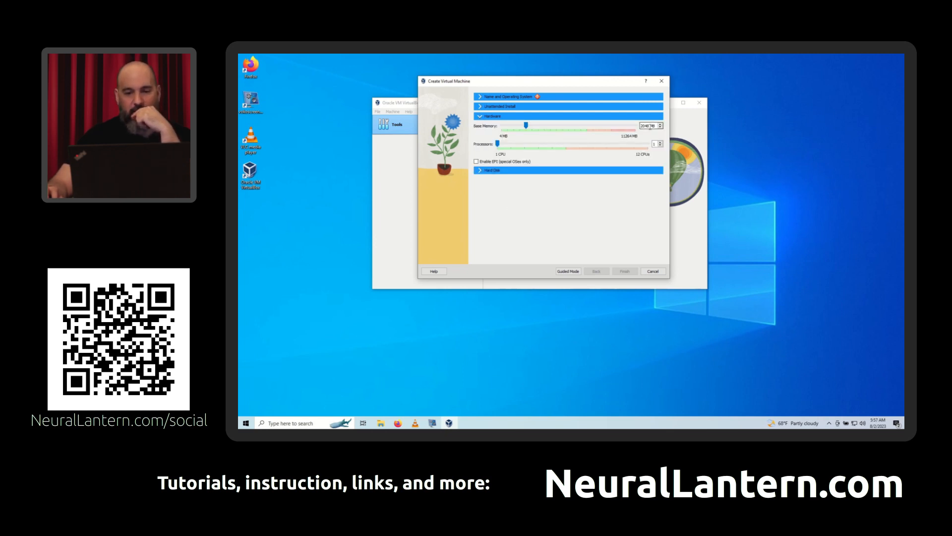
{"action": "left_click_drag", "start_coordinate": [649, 126], "coordinate": [625, 128]}
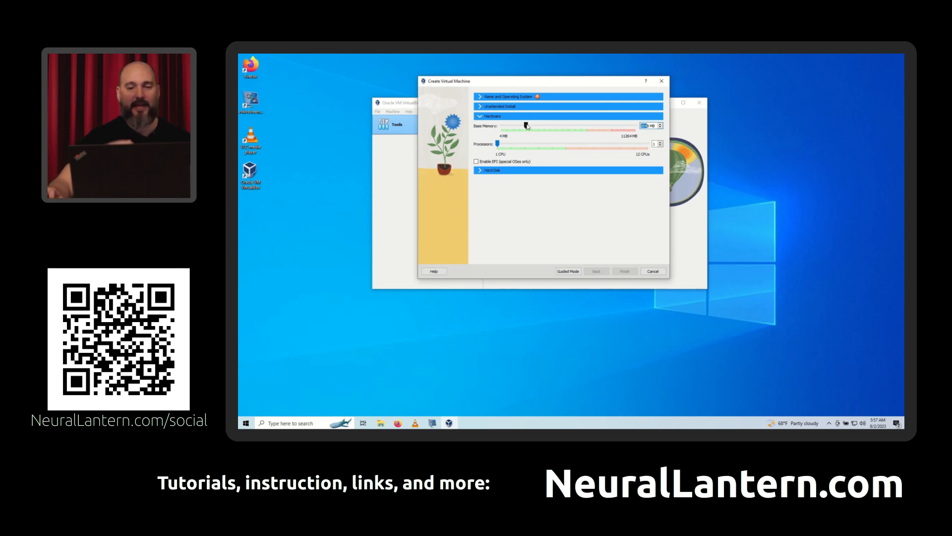
{"action": "left_click_drag", "start_coordinate": [669, 277], "coordinate": [694, 302]}
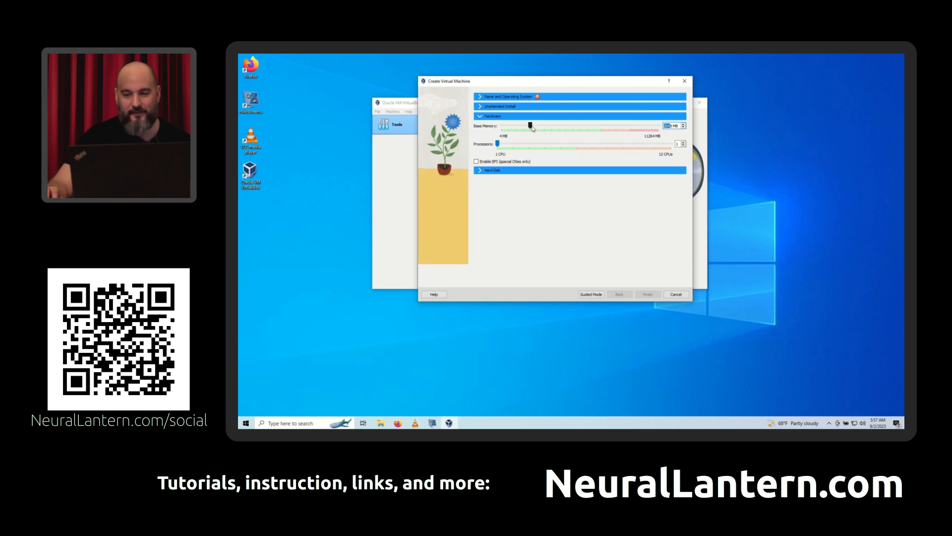
{"action": "left_click_drag", "start_coordinate": [532, 128], "coordinate": [554, 127]}
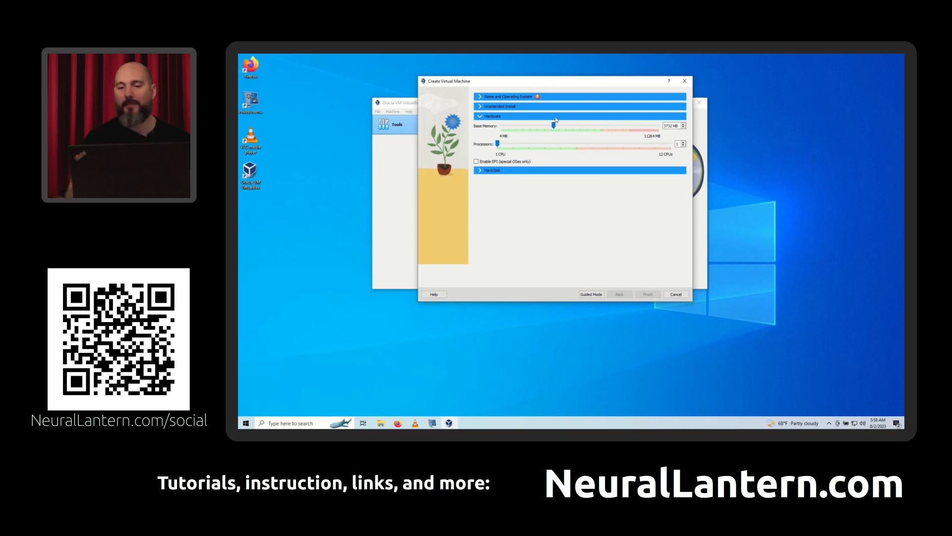
{"action": "left_click_drag", "start_coordinate": [554, 126], "coordinate": [597, 127]}
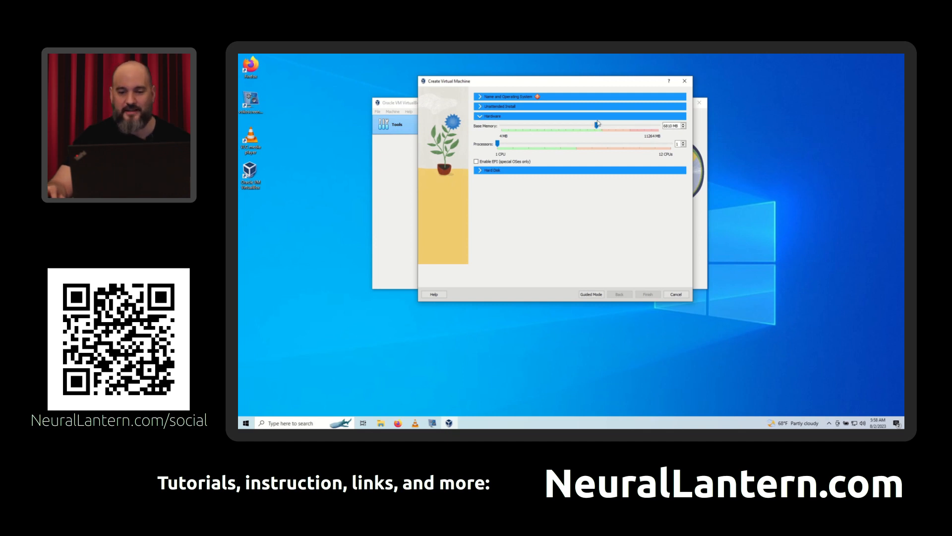
{"action": "left_click_drag", "start_coordinate": [597, 126], "coordinate": [562, 132]}
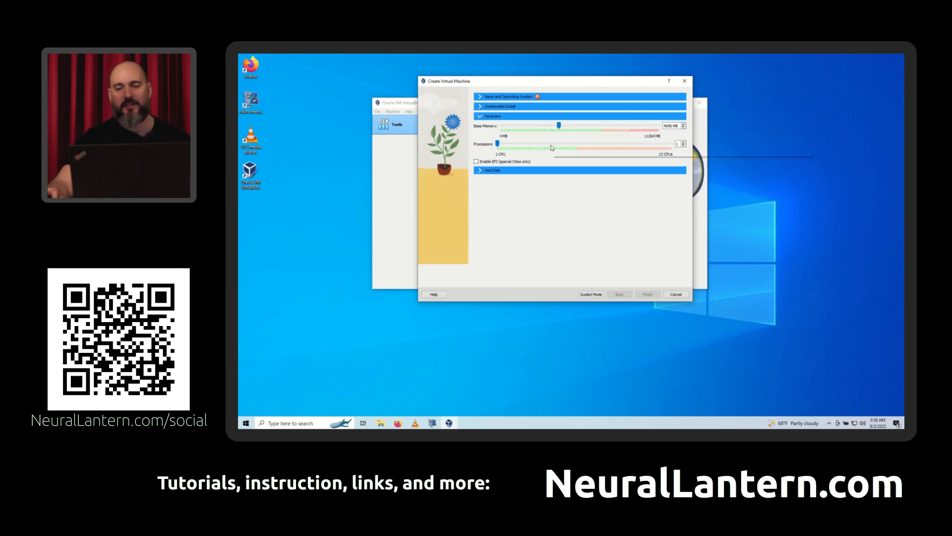
- Examine the base memory value and its MB unit by highlighting each of them
{"action": "double_click", "coordinate": [670, 126]}
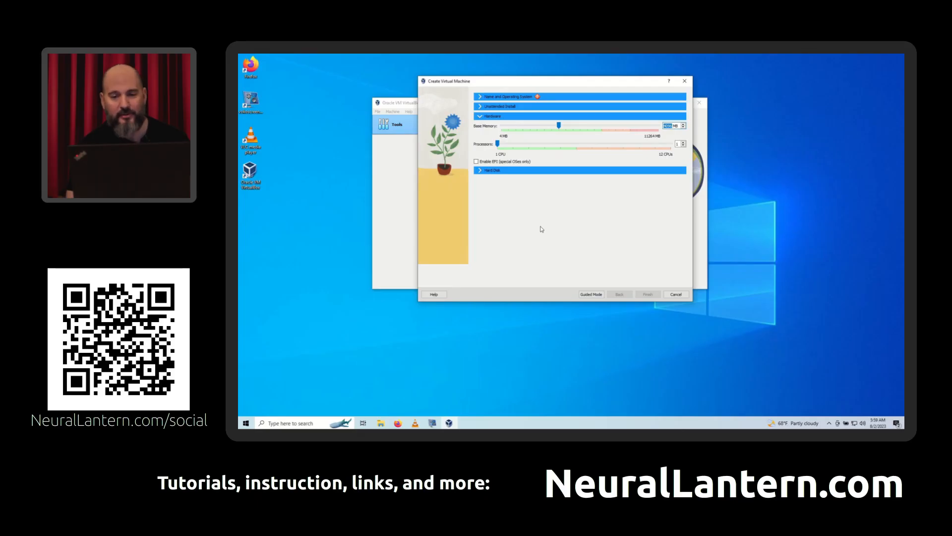
{"action": "left_click", "coordinate": [671, 126]}
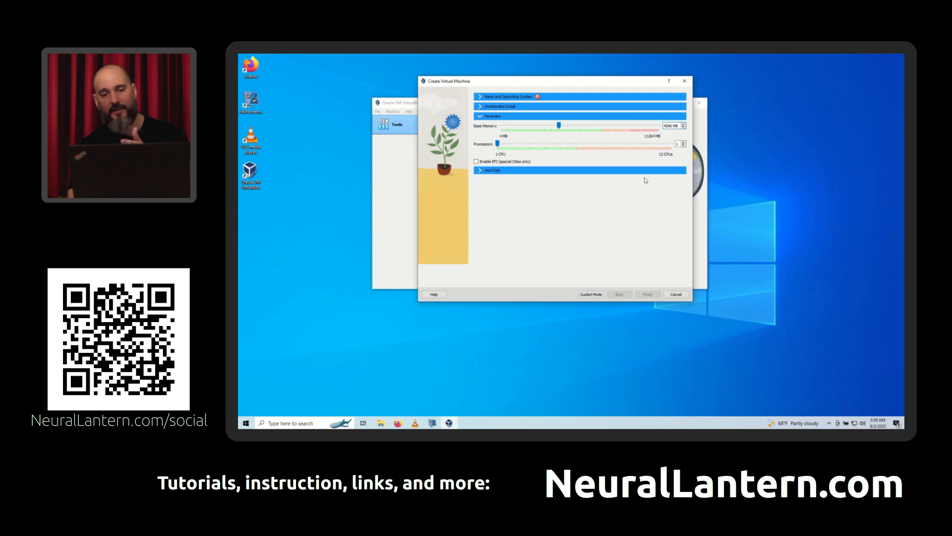
{"action": "double_click", "coordinate": [675, 126]}
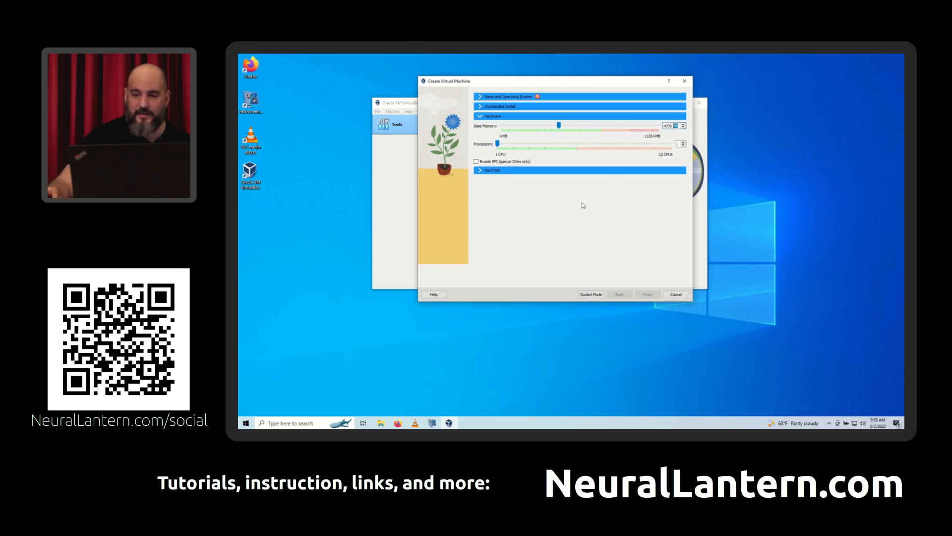
{"action": "left_click", "coordinate": [668, 127]}
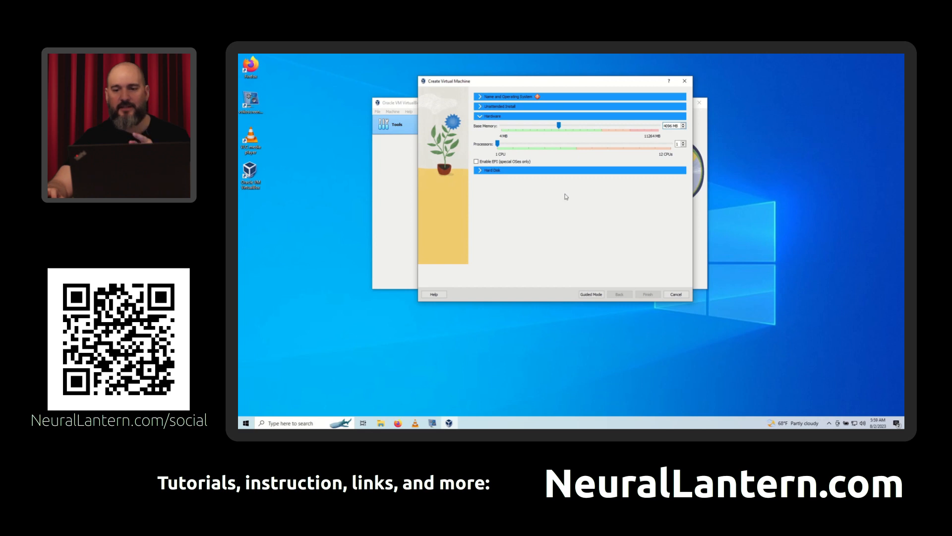
{"action": "double_click", "coordinate": [668, 126]}
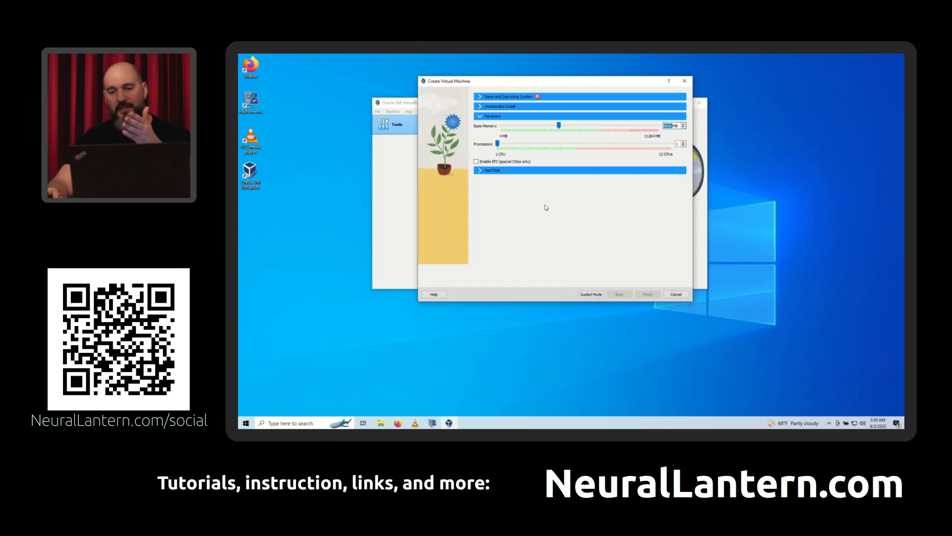
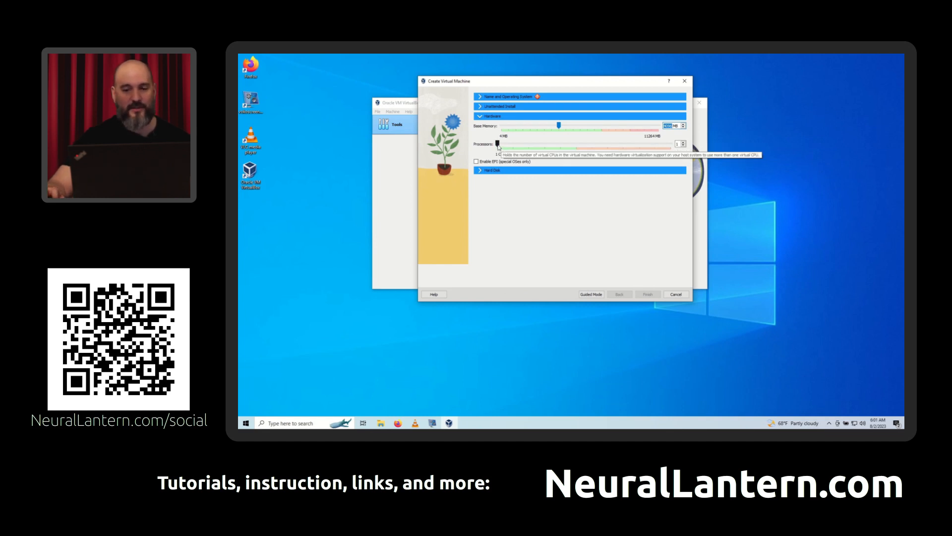
- Set the new virtual machine's processor count to 4 CPUs in the hardware settings
{"action": "left_click_drag", "start_coordinate": [498, 144], "coordinate": [576, 143]}
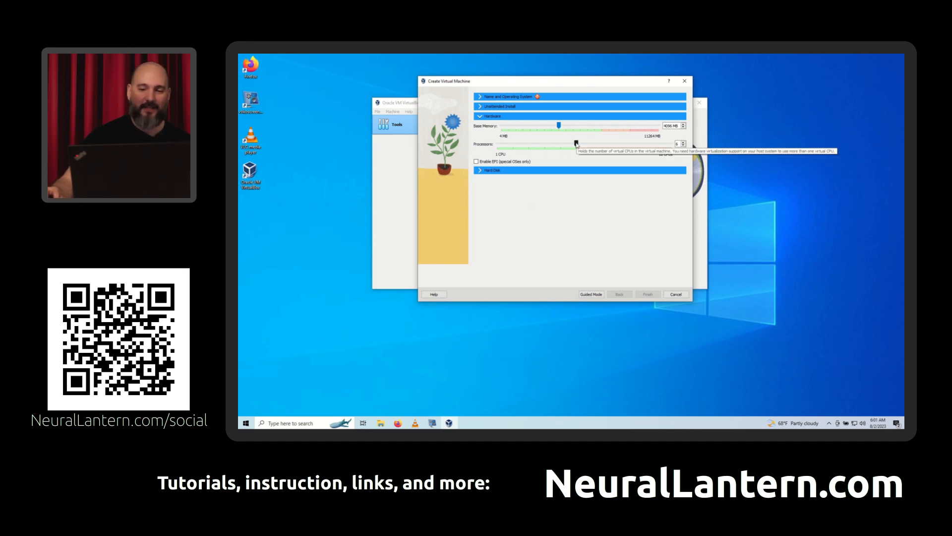
{"action": "left_click_drag", "start_coordinate": [577, 145], "coordinate": [560, 143]}
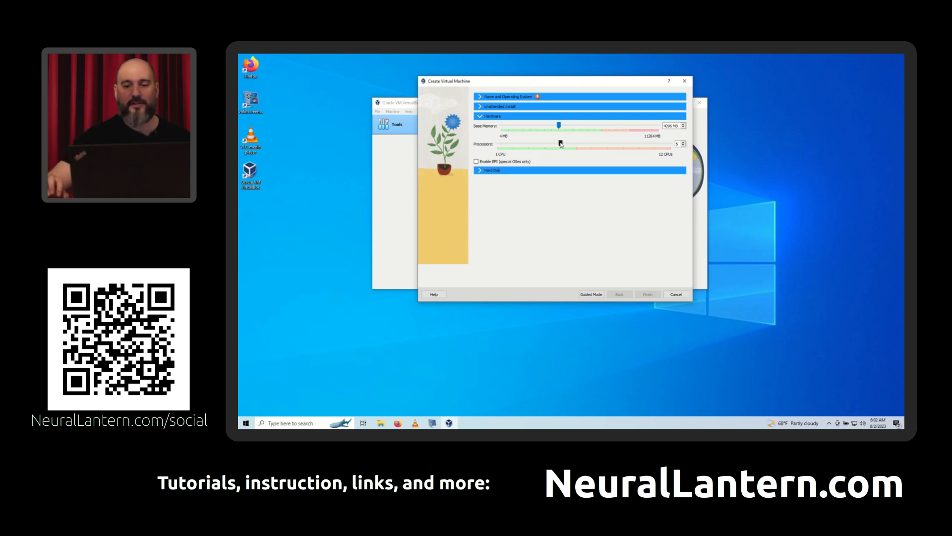
{"action": "left_click_drag", "start_coordinate": [561, 143], "coordinate": [544, 143]}
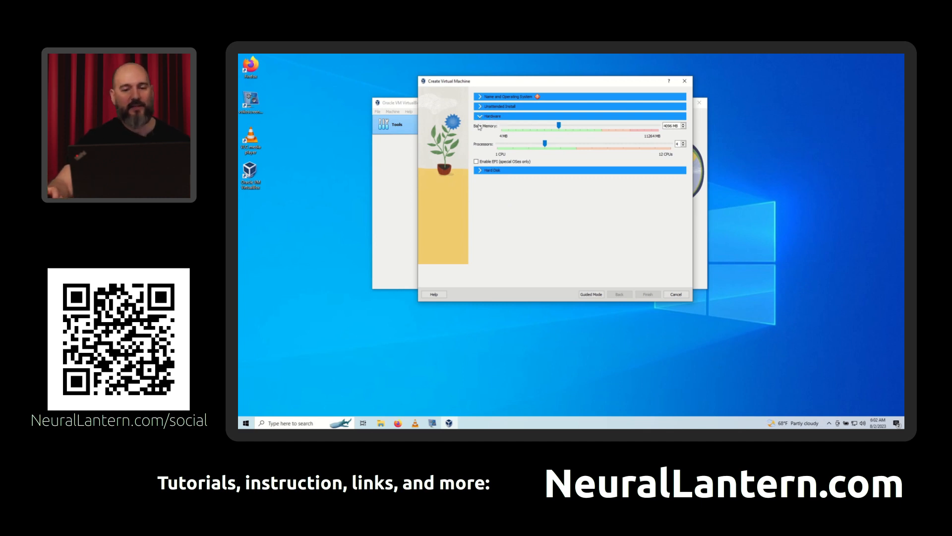
- Set the size of the new virtual hard disk to 75 GB in the hard disk settings
{"action": "left_click", "coordinate": [481, 170]}
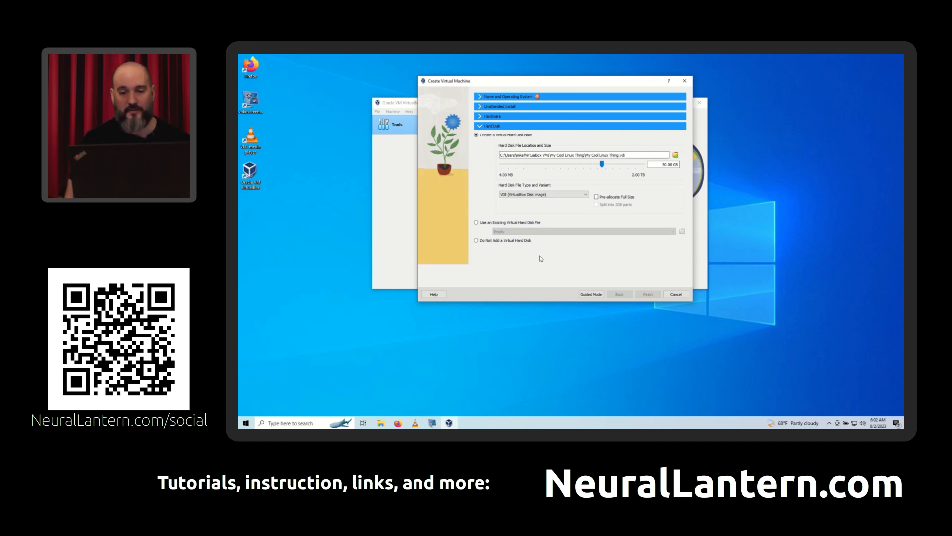
{"action": "left_click", "coordinate": [656, 166]}
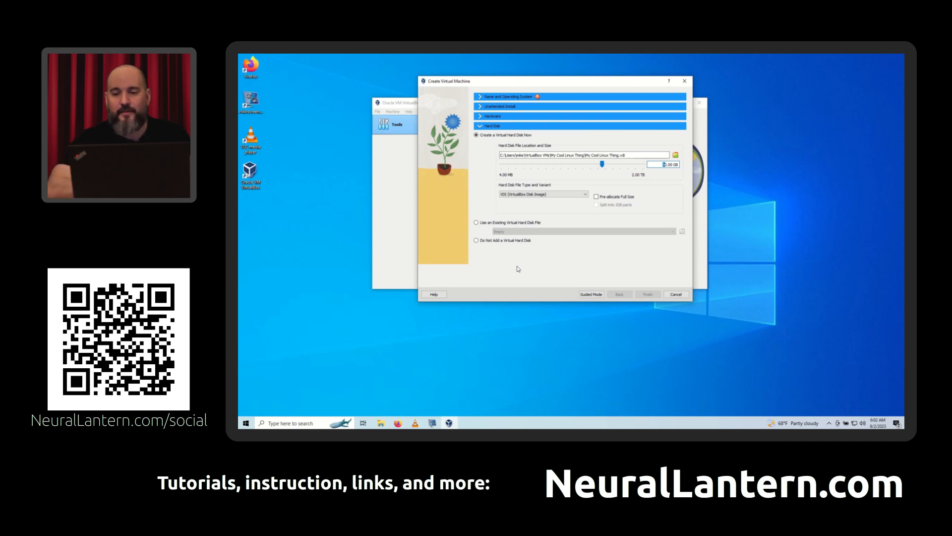
{"action": "left_click", "coordinate": [658, 164]}
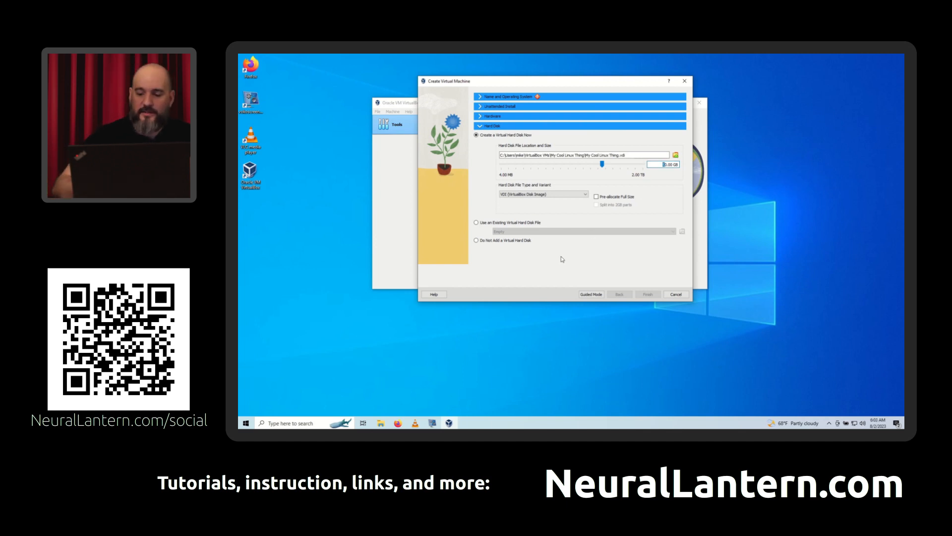
{"action": "key", "text": "Right"}
{"action": "key", "text": "Right"}
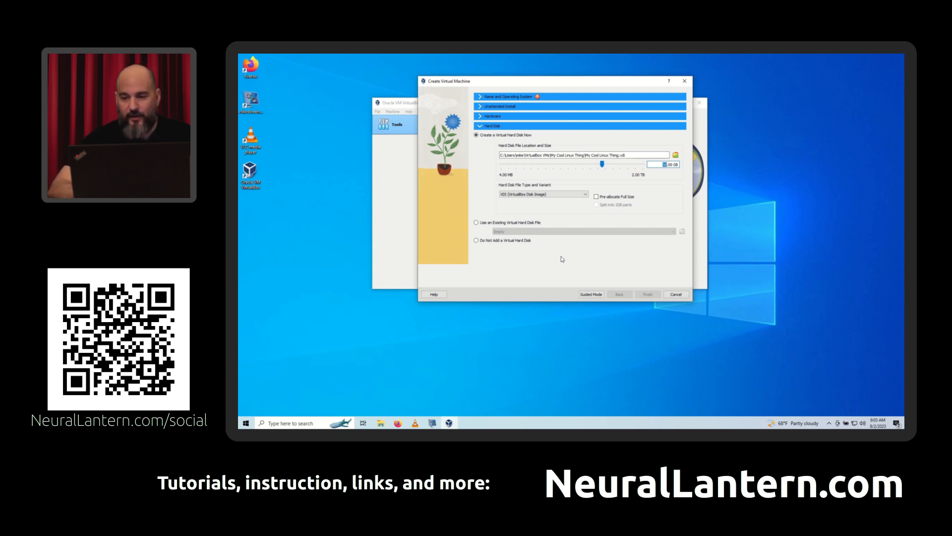
{"action": "type", "text": "75"}
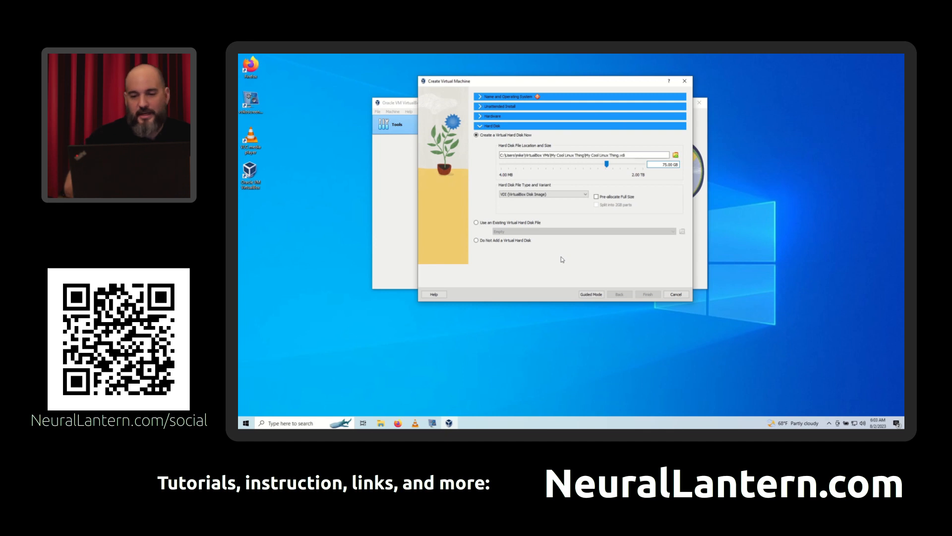
- Examine the location path of the virtual hard disk file by highlighting it
{"action": "left_click", "coordinate": [637, 152]}
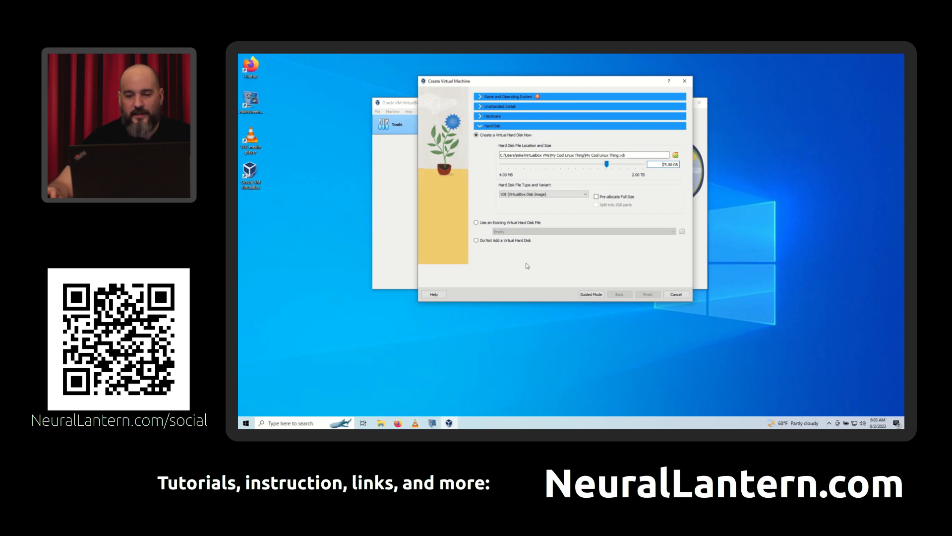
{"action": "left_click", "coordinate": [635, 155]}
{"action": "left_click_drag", "start_coordinate": [635, 156], "coordinate": [498, 156]}
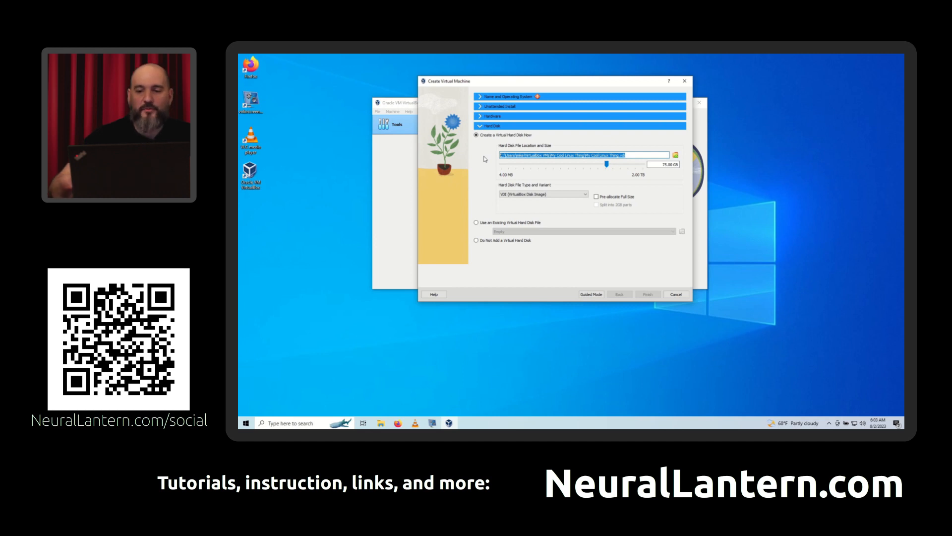
{"action": "left_click", "coordinate": [651, 153]}
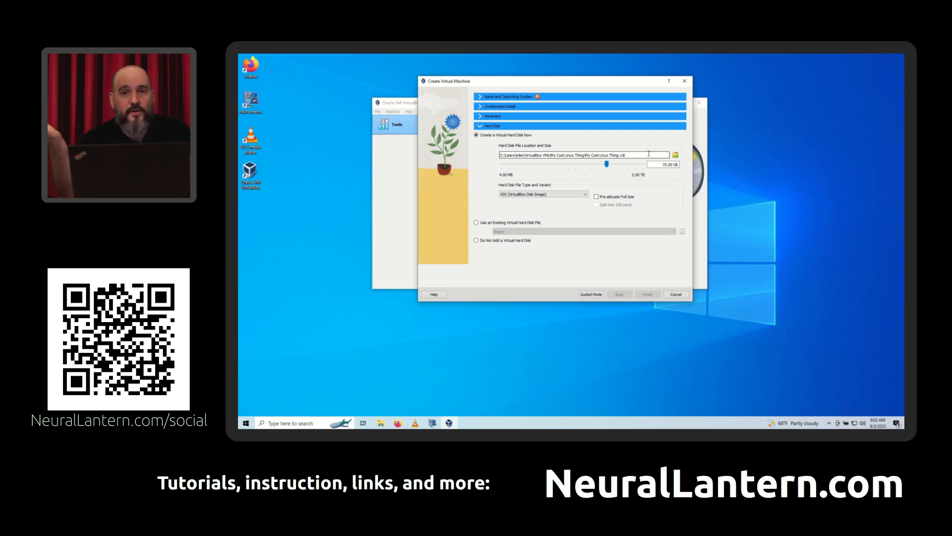
{"action": "left_click_drag", "start_coordinate": [649, 153], "coordinate": [499, 153]}
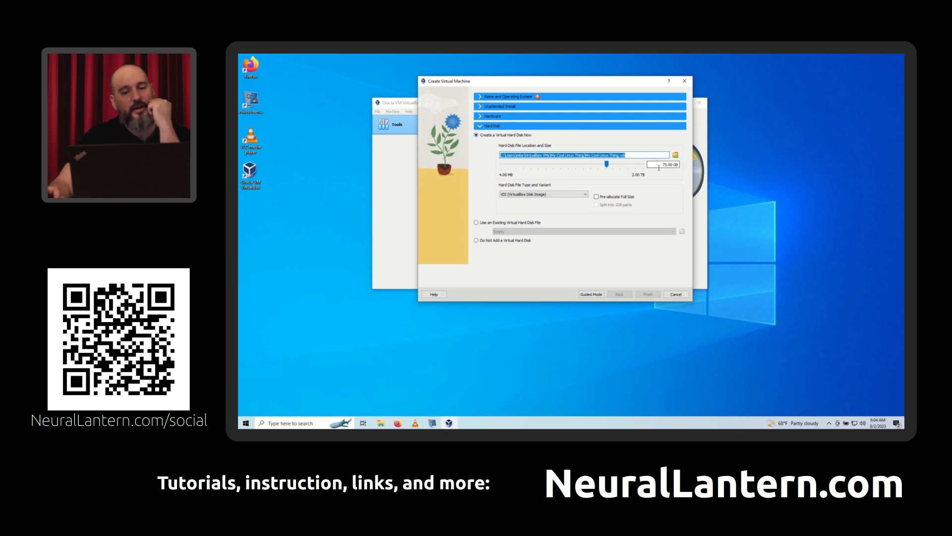
- Highlight the virtual hard disk's size, try pre-allocating its full size, and switch that option off again
{"action": "left_click_drag", "start_coordinate": [661, 164], "coordinate": [691, 164]}
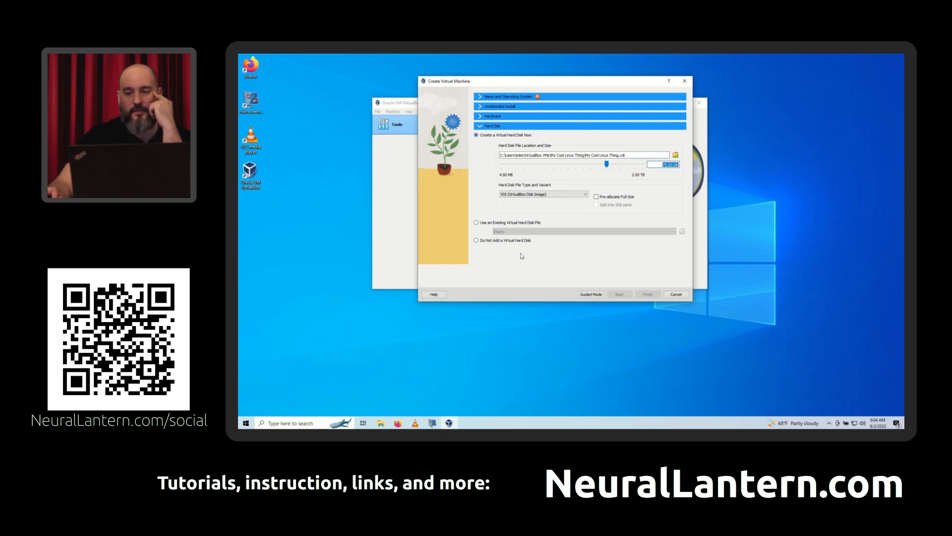
{"action": "left_click", "coordinate": [596, 197]}
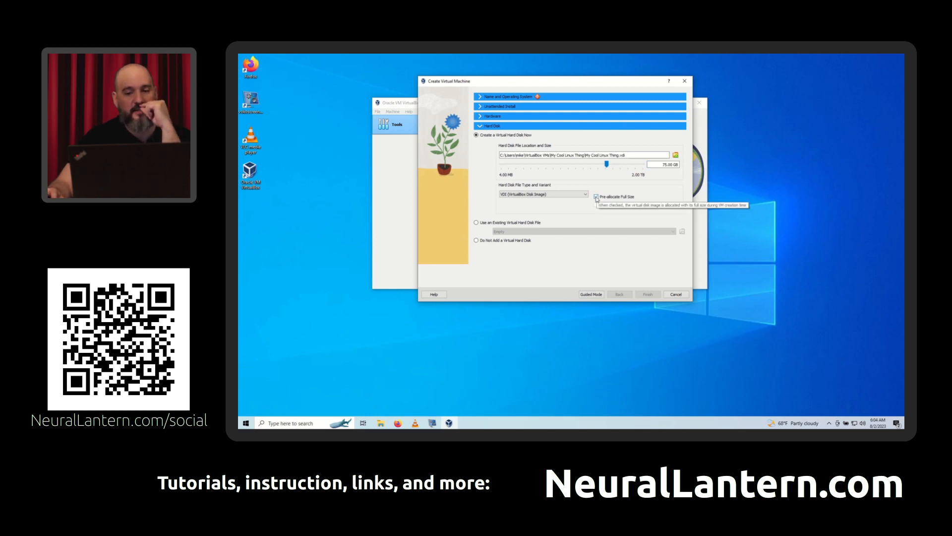
{"action": "left_click", "coordinate": [597, 198]}
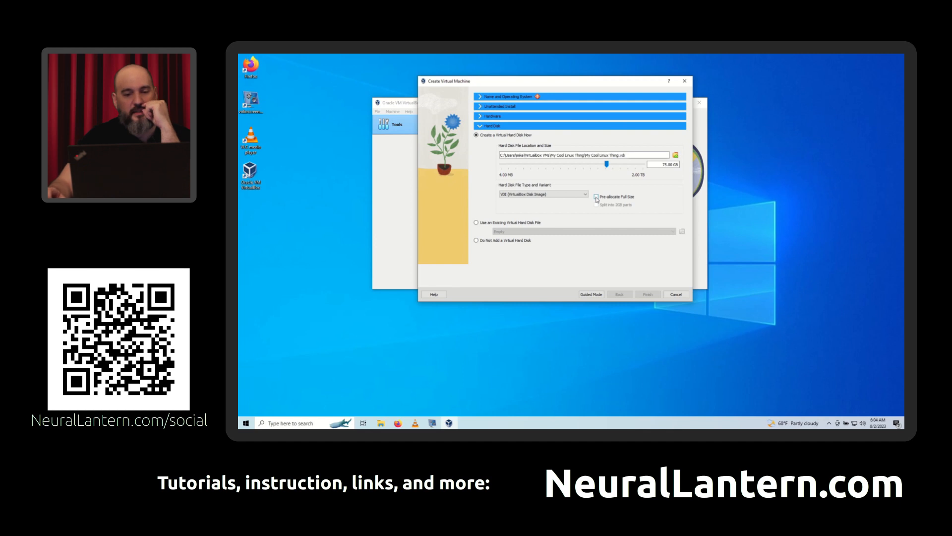
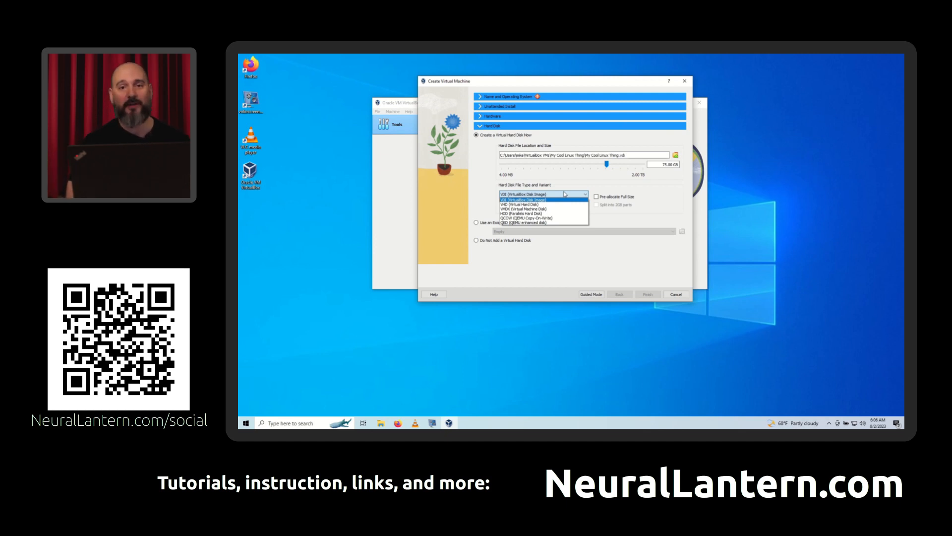
- Examine the virtual hard disk file types and review the hardware, name and unattended install sections of the new virtual machine
{"action": "left_click", "coordinate": [564, 195]}
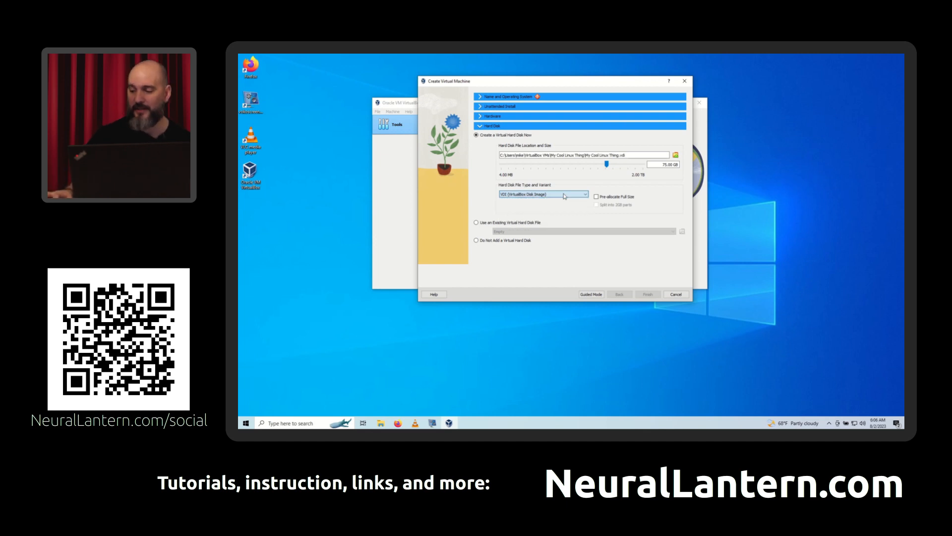
{"action": "left_click", "coordinate": [564, 195]}
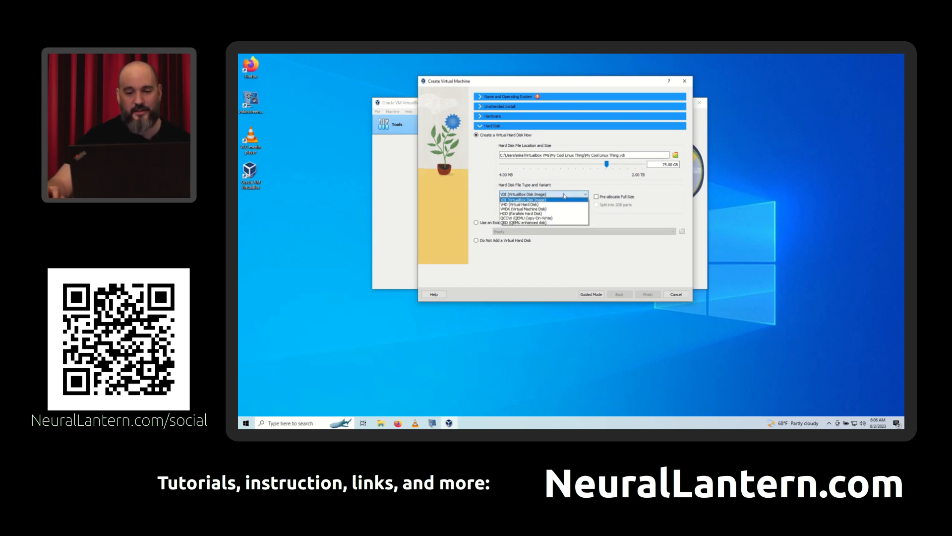
{"action": "left_click", "coordinate": [564, 196]}
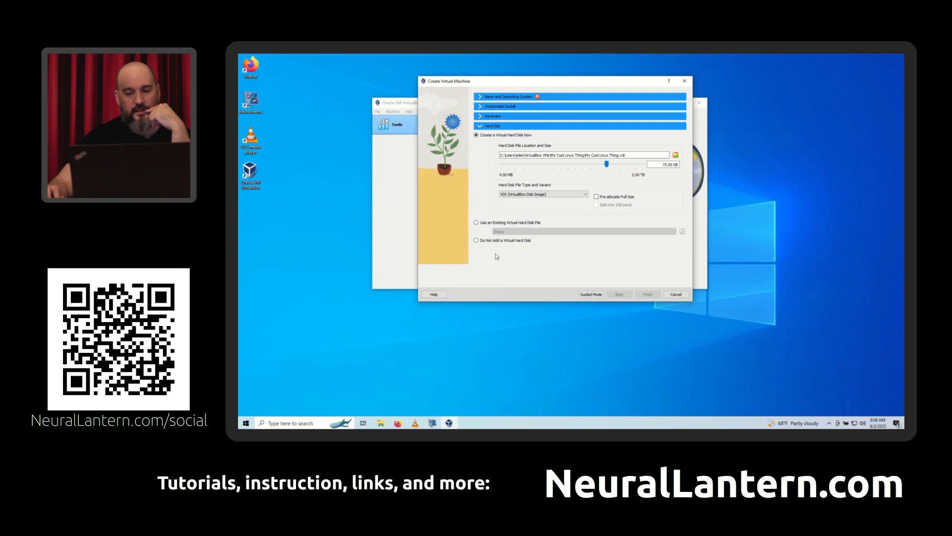
{"action": "left_click", "coordinate": [480, 117]}
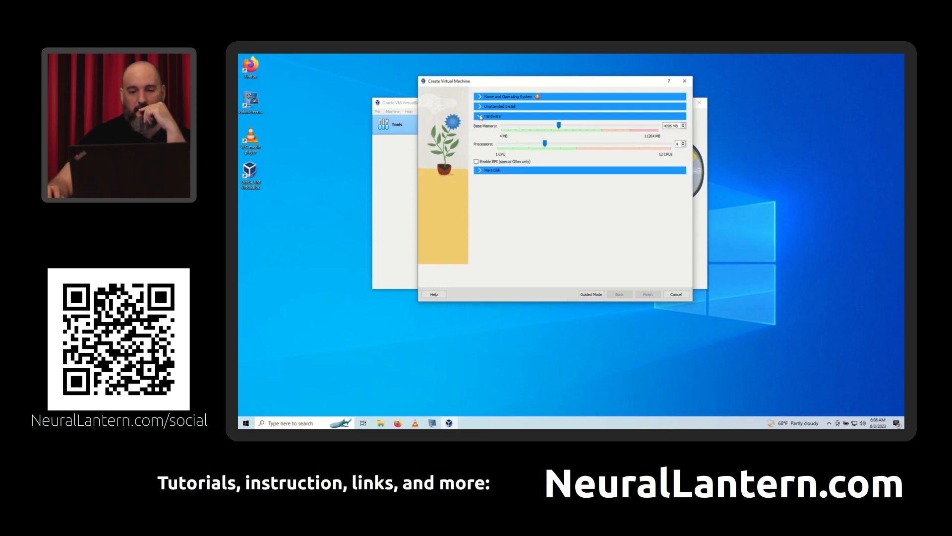
{"action": "left_click", "coordinate": [479, 106]}
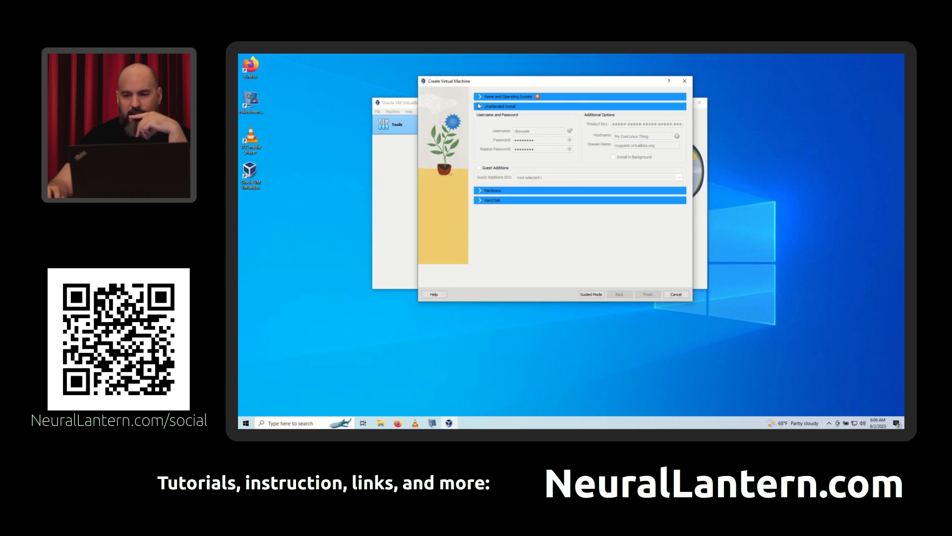
{"action": "left_click", "coordinate": [480, 96]}
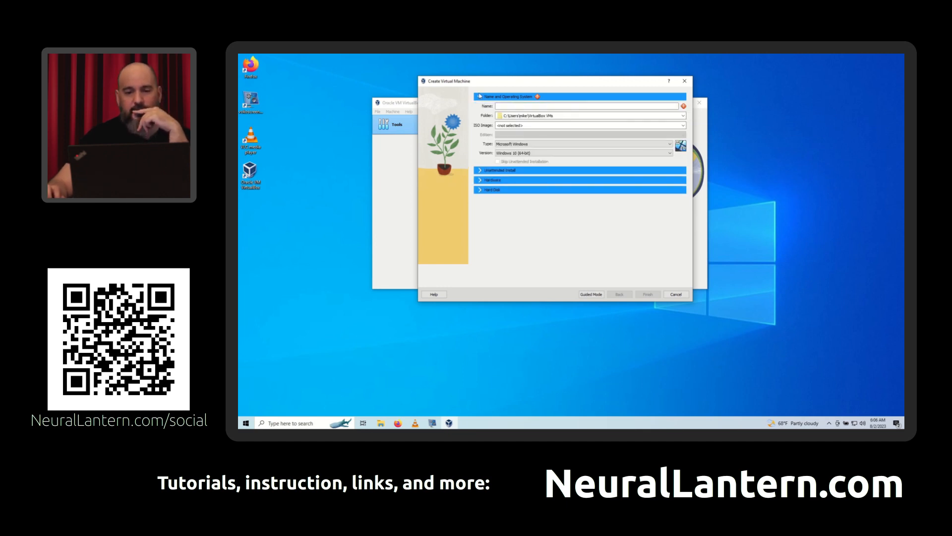
{"action": "left_click", "coordinate": [481, 170]}
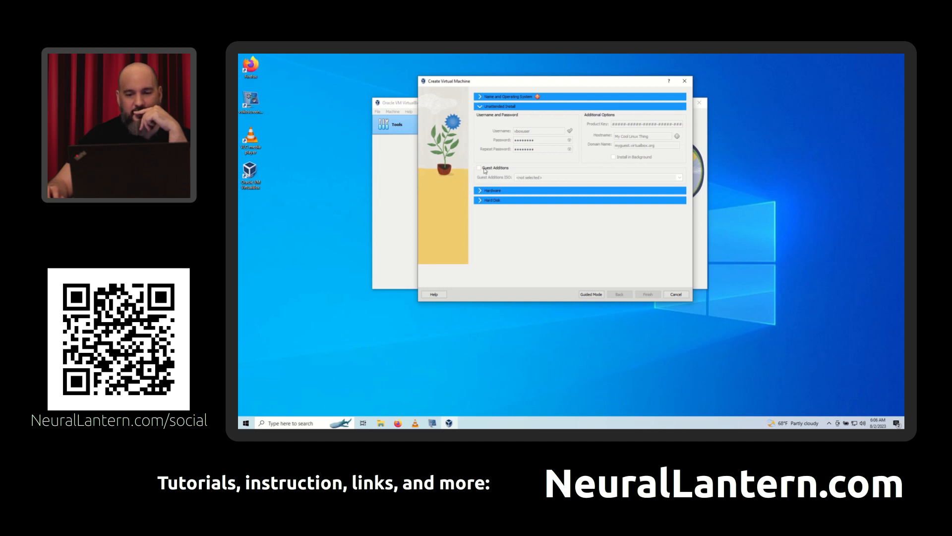
- Name the new virtual machine "My SuperCool Linux Guest" in the name and operating system settings
{"action": "left_click", "coordinate": [548, 98]}
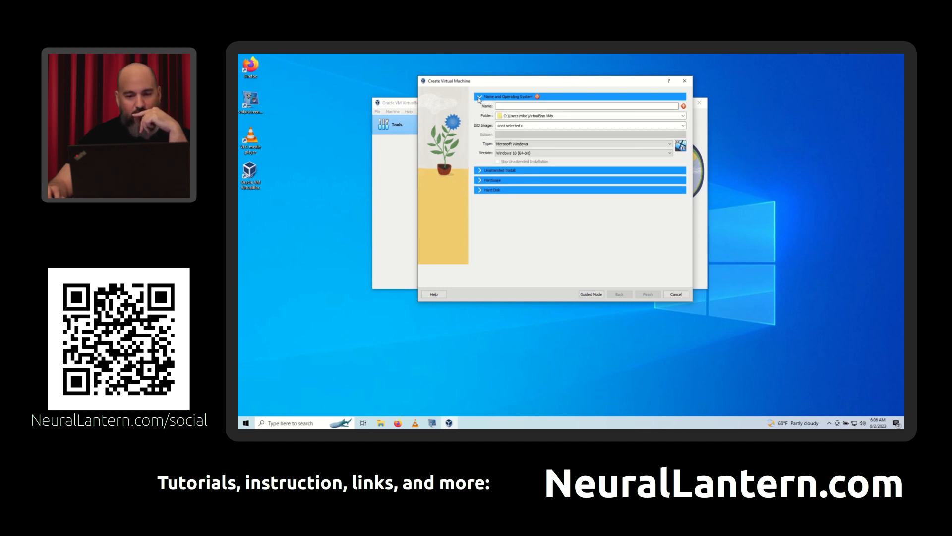
{"action": "left_click", "coordinate": [506, 105]}
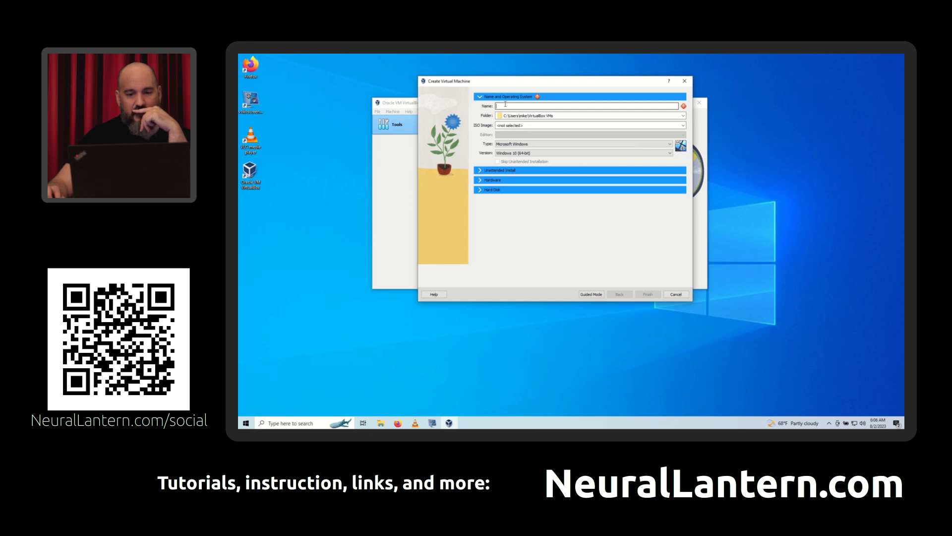
{"action": "type", "text": "My "}
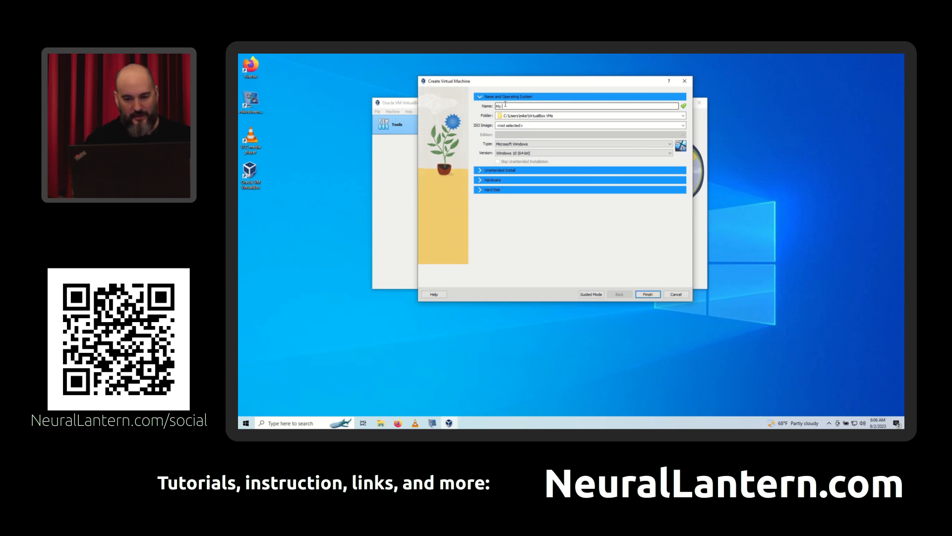
{"action": "type", "text": "Sup"}
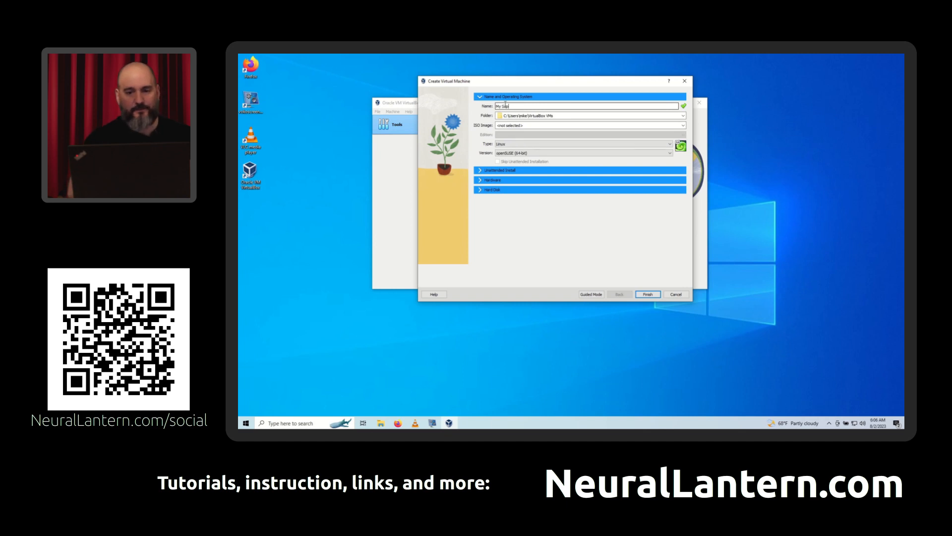
{"action": "type", "text": "erCool Linux Guest"}
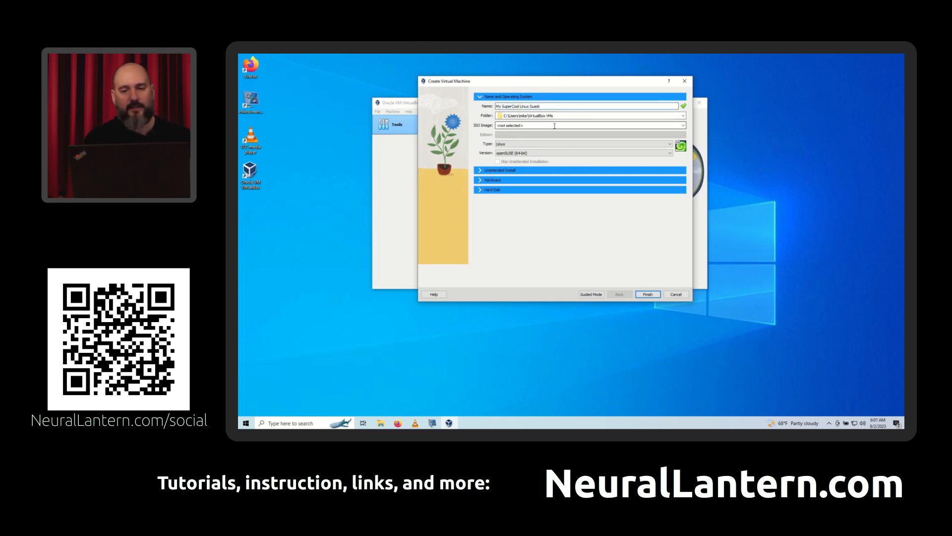
- Choose the ubuntu-23.04-desktop-amd64.iso file as the installation image and skip the unattended installation
{"action": "left_click", "coordinate": [668, 125]}
{"action": "left_click", "coordinate": [683, 125]}
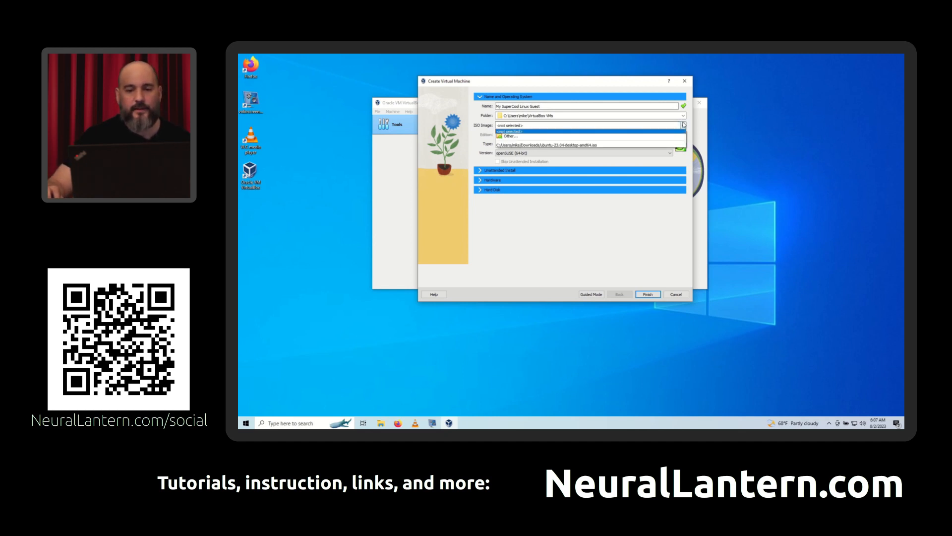
{"action": "left_click", "coordinate": [572, 146]}
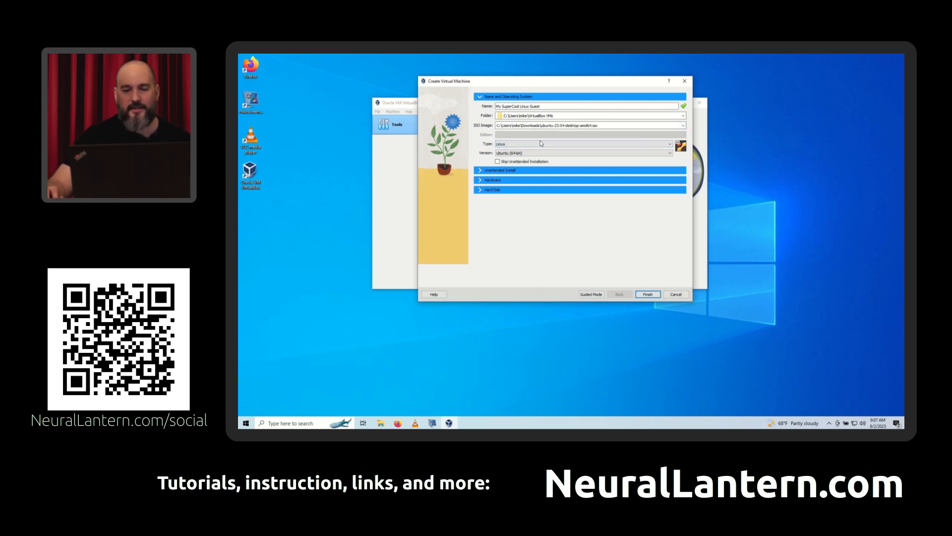
{"action": "left_click", "coordinate": [508, 163]}
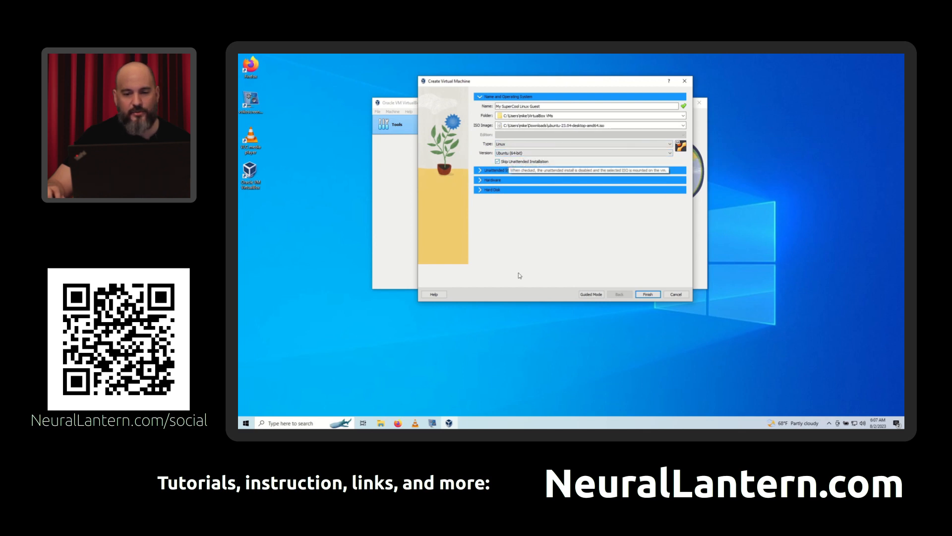
- Review the unattended install, hardware and hard disk sections, and finish creating the virtual machine
{"action": "left_click", "coordinate": [480, 171]}
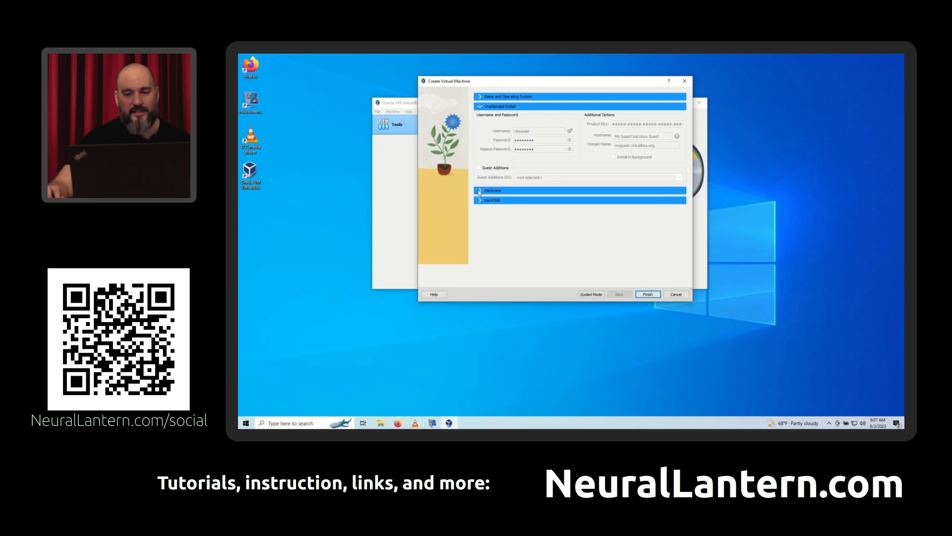
{"action": "left_click", "coordinate": [479, 191]}
{"action": "left_click", "coordinate": [479, 171]}
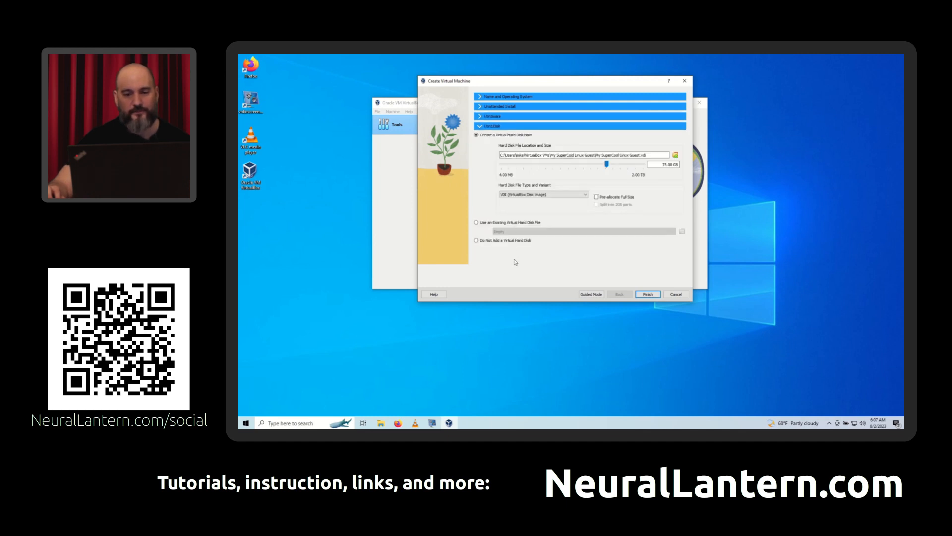
{"action": "left_click", "coordinate": [648, 294]}
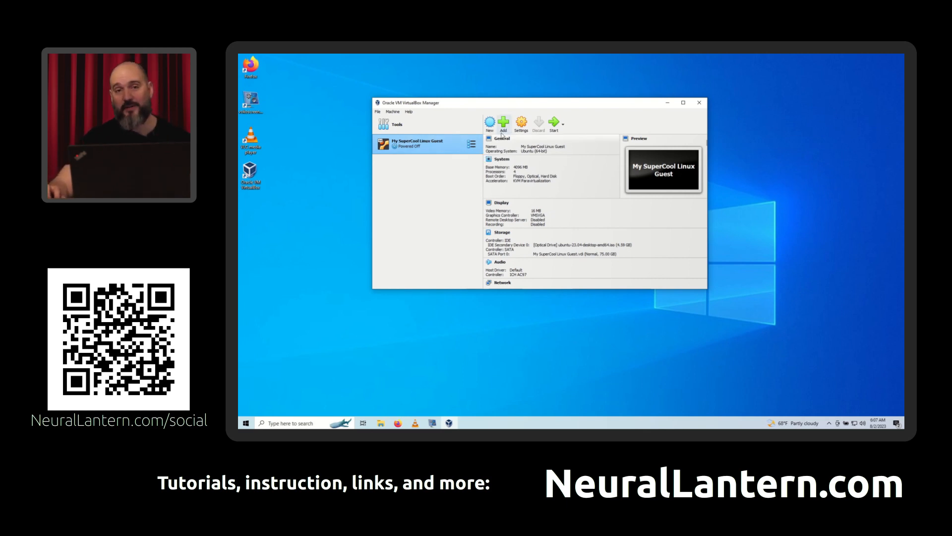
- Open the virtual machine's settings and examine its system options for motherboard, processor and acceleration
{"action": "left_click", "coordinate": [517, 127]}
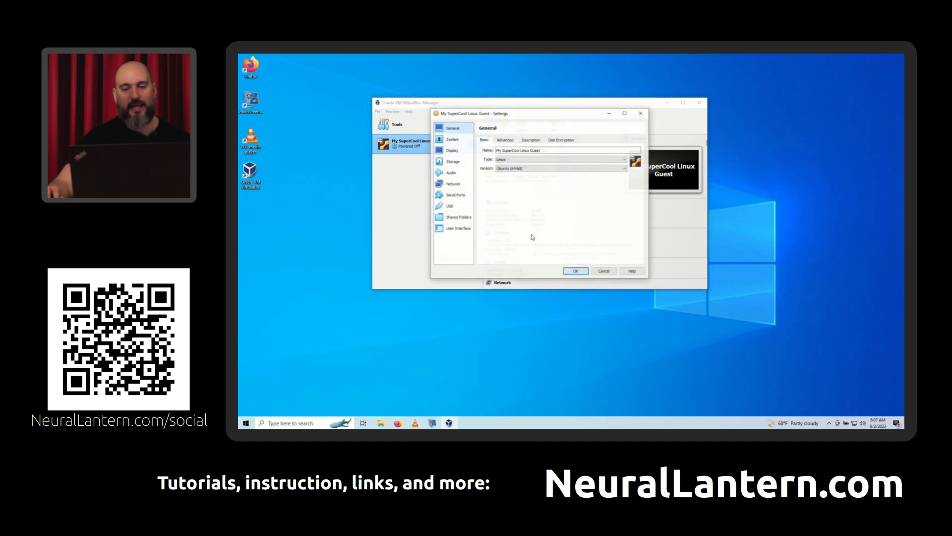
{"action": "left_click_drag", "start_coordinate": [524, 112], "coordinate": [719, 161]}
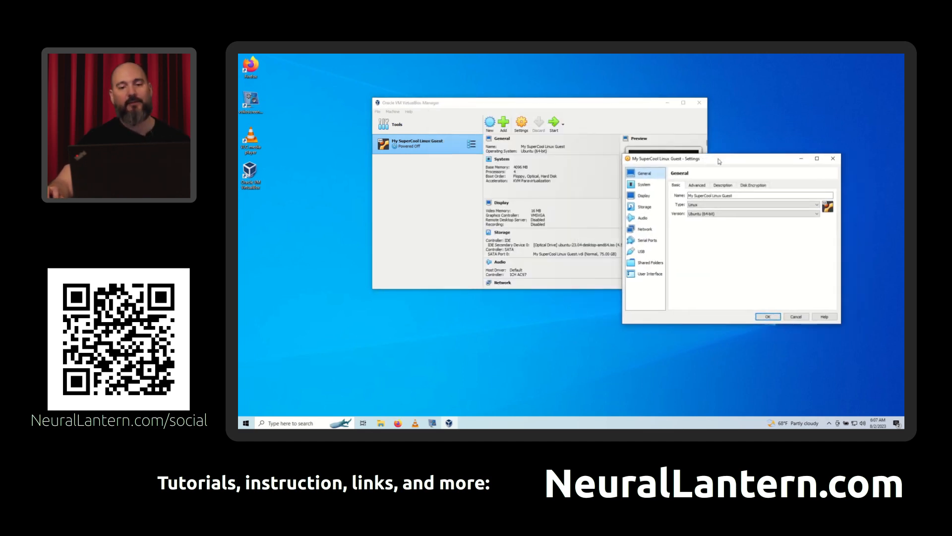
{"action": "left_click", "coordinate": [654, 184]}
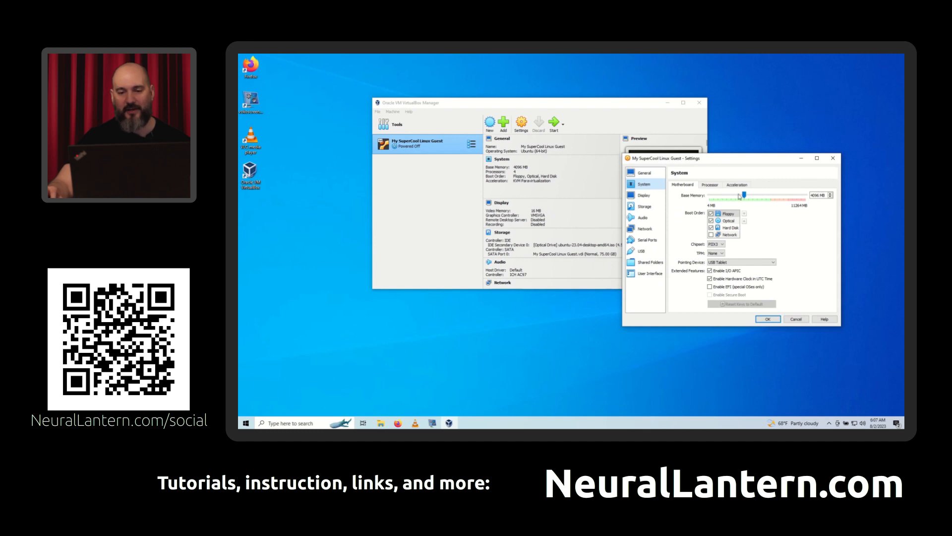
{"action": "left_click", "coordinate": [708, 185]}
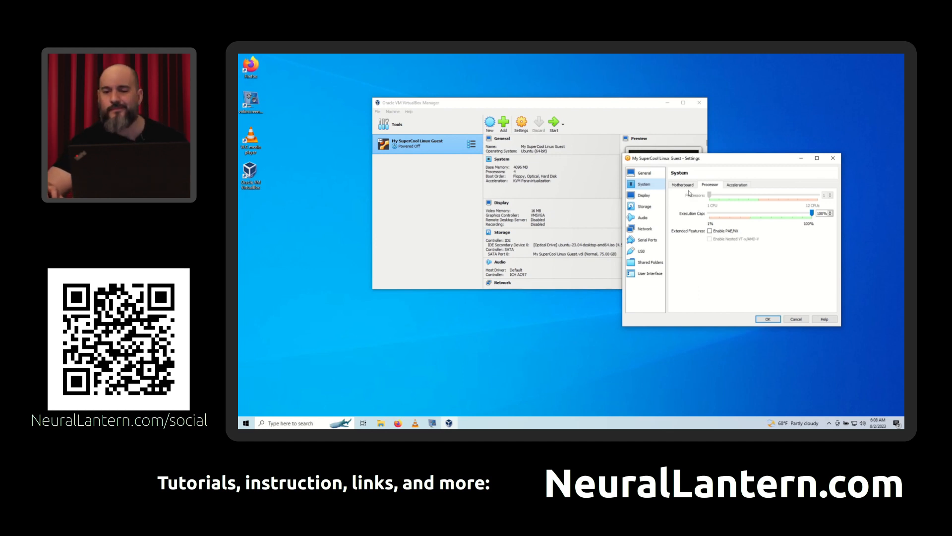
{"action": "left_click", "coordinate": [735, 185]}
{"action": "left_click", "coordinate": [687, 185]}
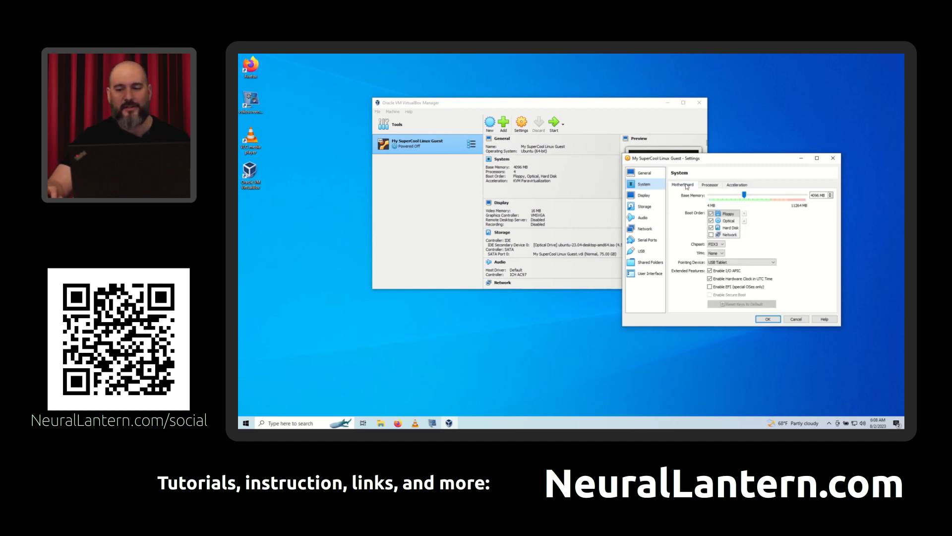
- Examine the virtual machine's general settings, including the advanced and disk encryption options
{"action": "left_click", "coordinate": [636, 173]}
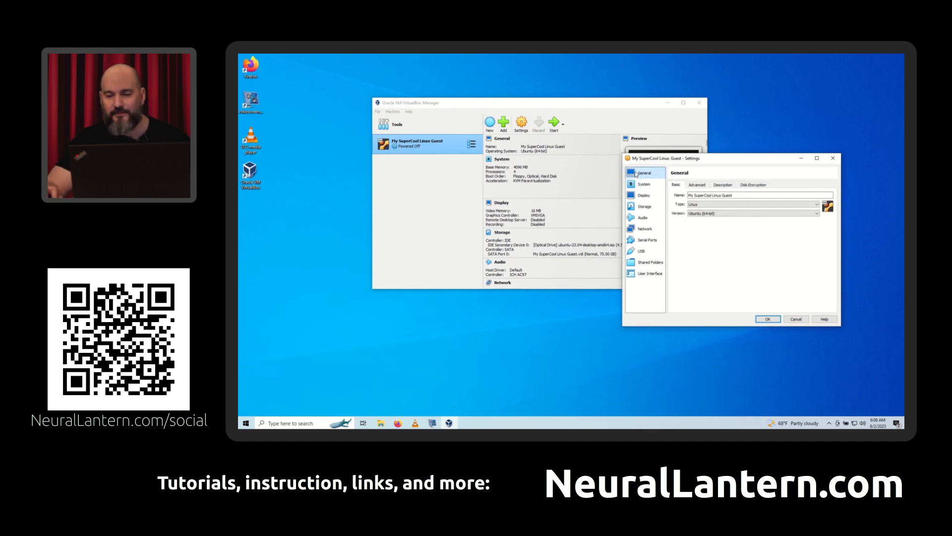
{"action": "left_click", "coordinate": [696, 185]}
{"action": "left_click", "coordinate": [746, 186]}
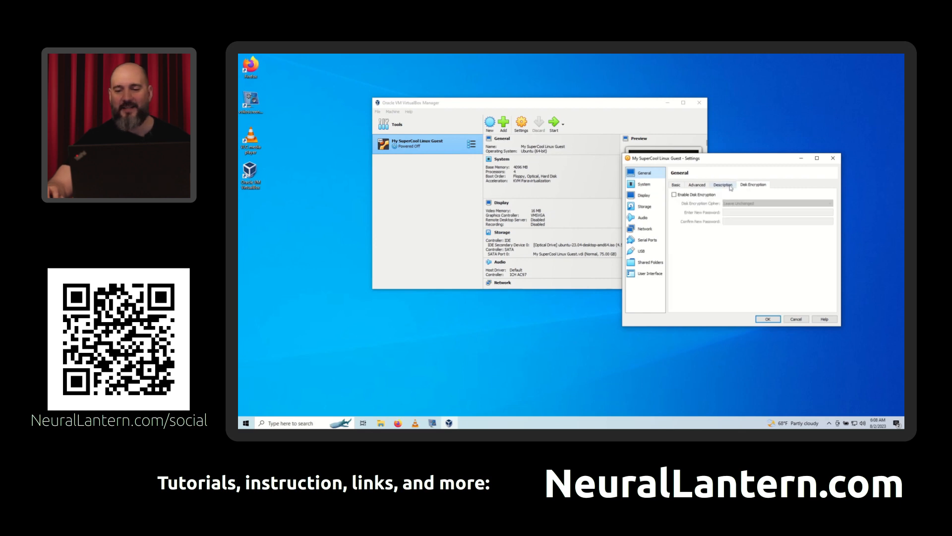
{"action": "left_click", "coordinate": [699, 185]}
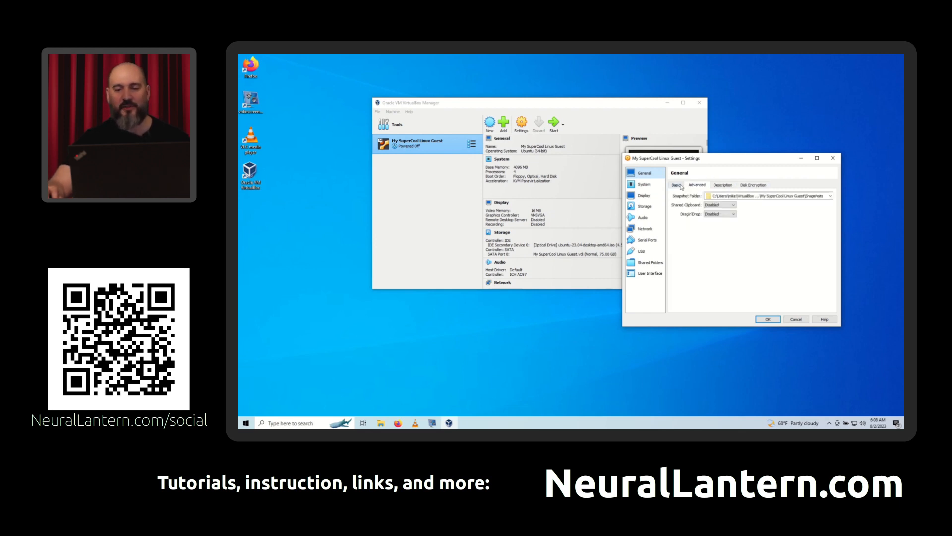
{"action": "left_click", "coordinate": [682, 186]}
- Examine the display settings and the storage details of the attached Ubuntu image and virtual hard disk
{"action": "left_click", "coordinate": [643, 195]}
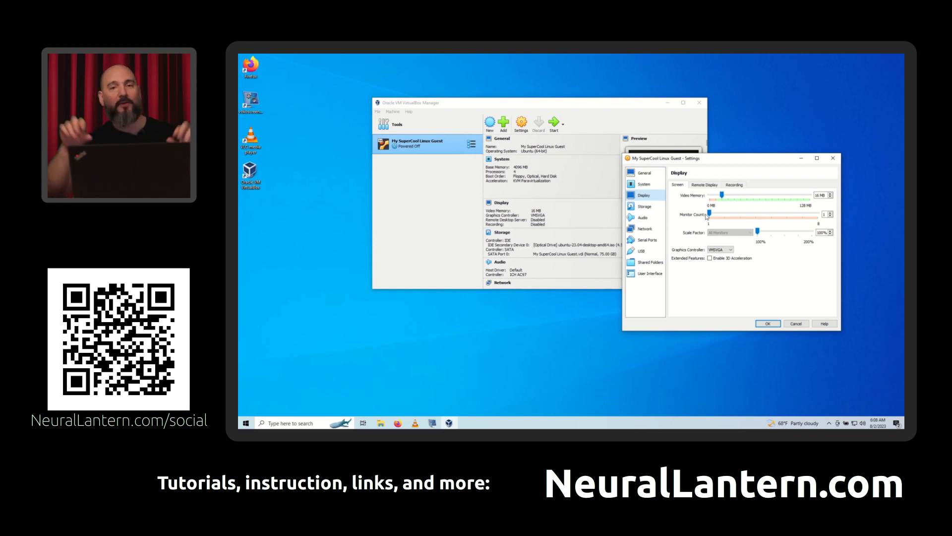
{"action": "left_click", "coordinate": [639, 205]}
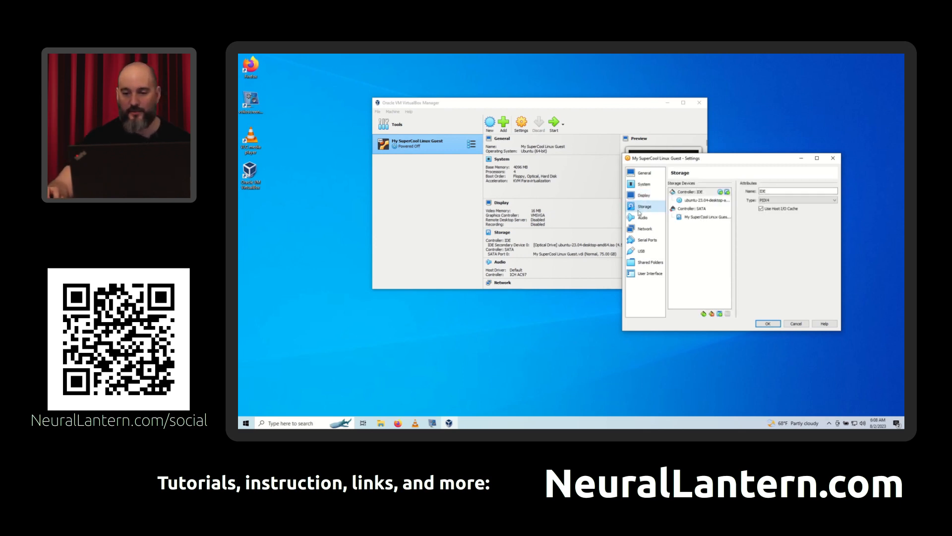
{"action": "left_click", "coordinate": [694, 201]}
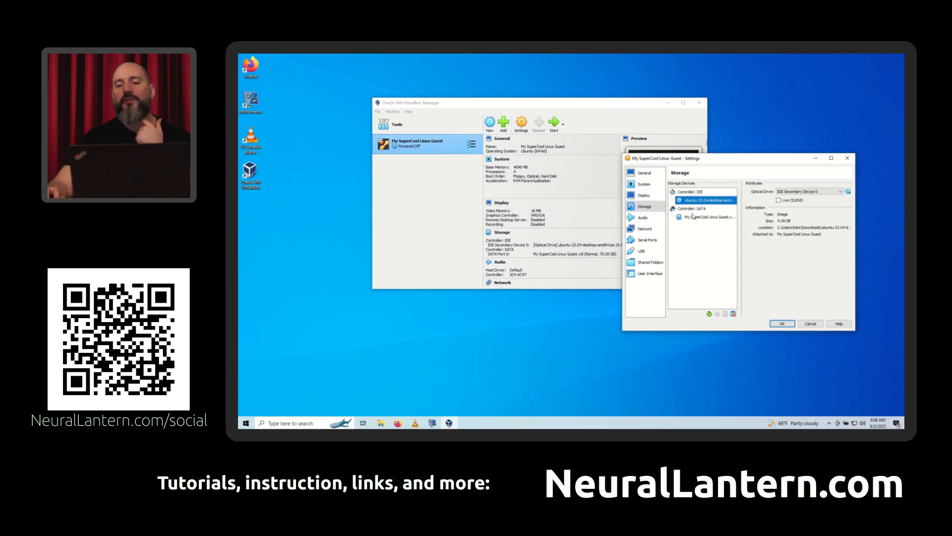
{"action": "left_click", "coordinate": [694, 217]}
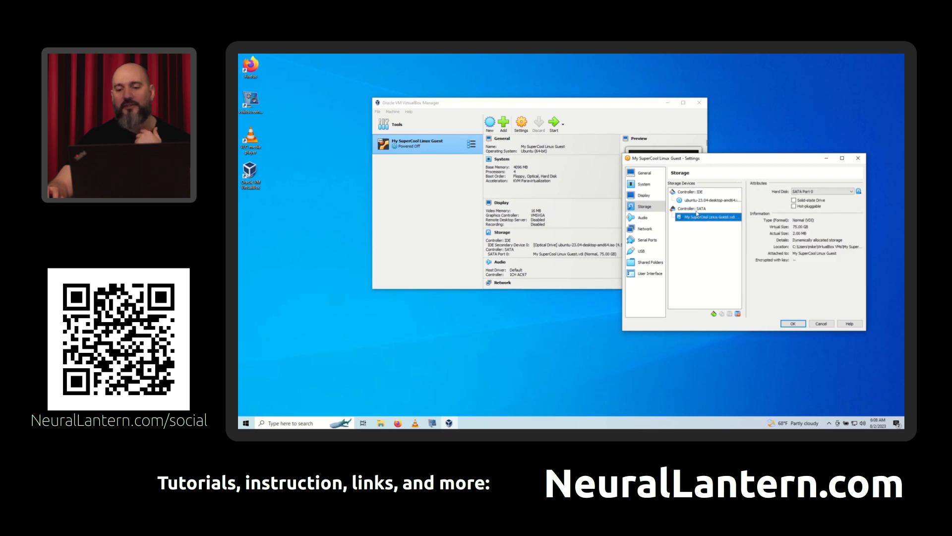
{"action": "left_click_drag", "start_coordinate": [711, 158], "coordinate": [616, 150]}
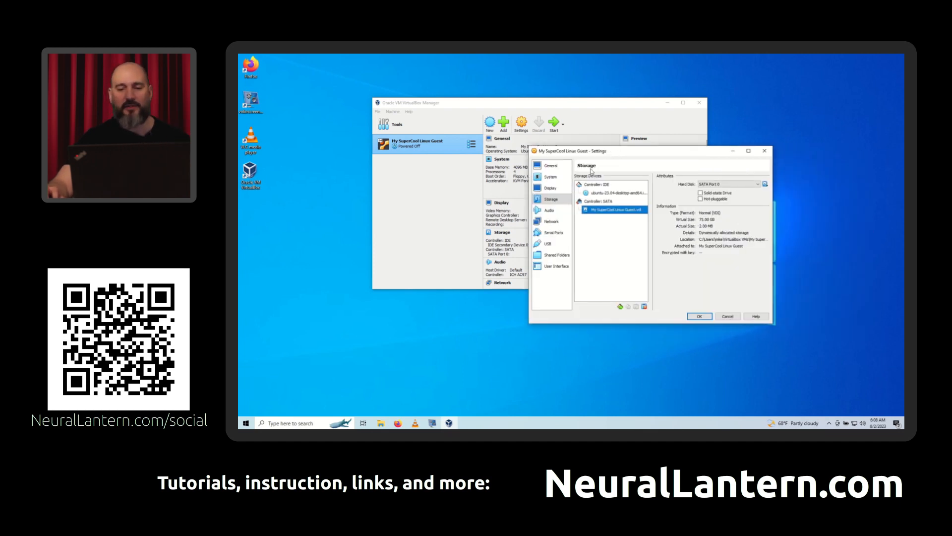
- Review the audio, network and serial port settings, and set the USB controller to USB 3.0 (xHCI)
{"action": "left_click", "coordinate": [541, 210]}
{"action": "left_click", "coordinate": [536, 223]}
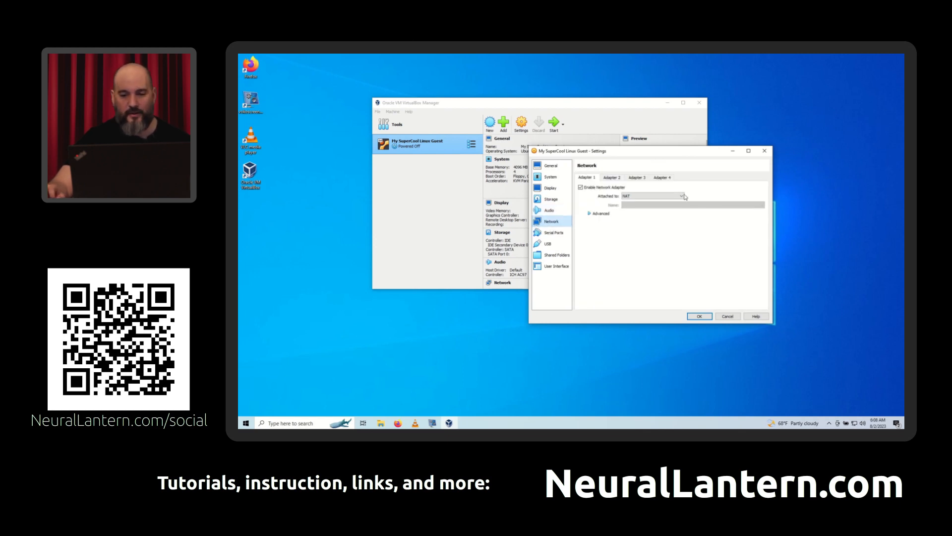
{"action": "left_click", "coordinate": [546, 234]}
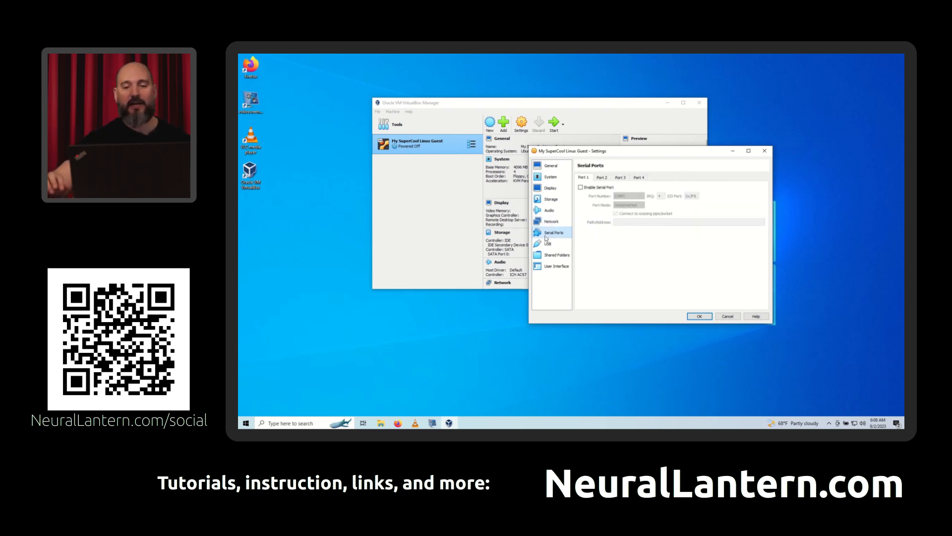
{"action": "left_click", "coordinate": [544, 248]}
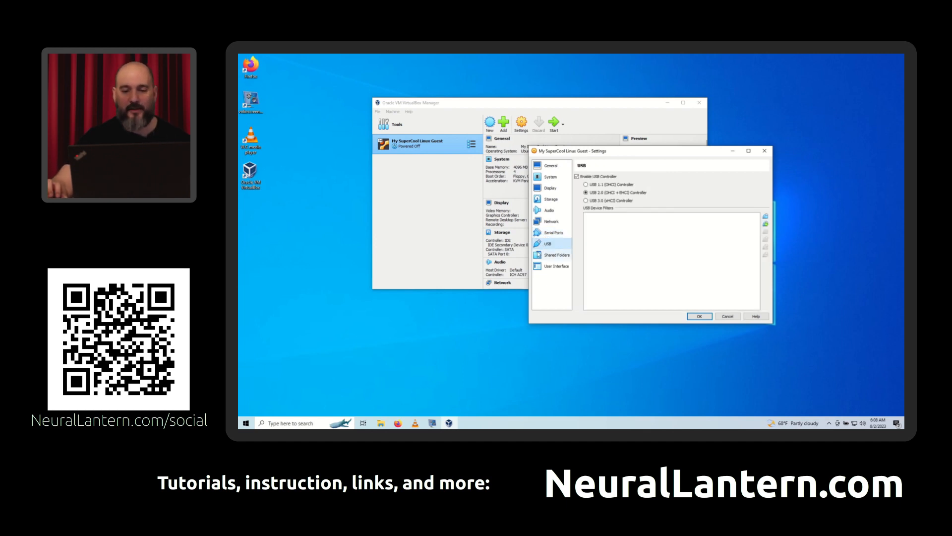
{"action": "left_click", "coordinate": [600, 201]}
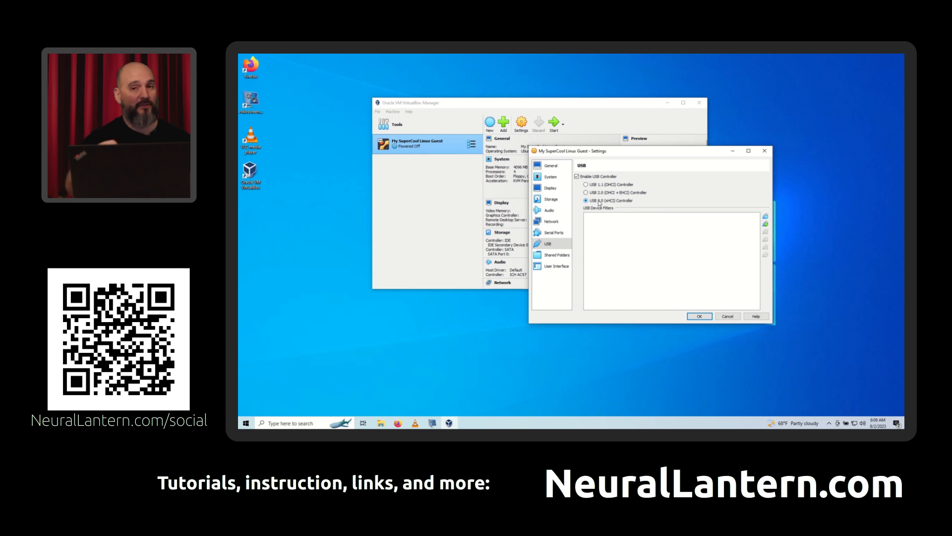
- Examine the virtual machine's shared folders settings
{"action": "left_click", "coordinate": [556, 256]}
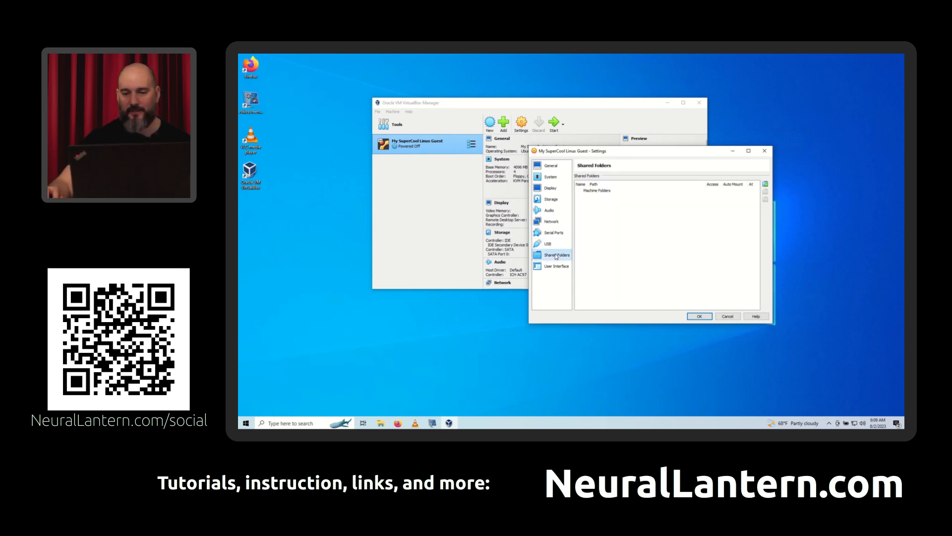
{"action": "left_click", "coordinate": [625, 194]}
{"action": "left_click_drag", "start_coordinate": [638, 153], "coordinate": [606, 156]}
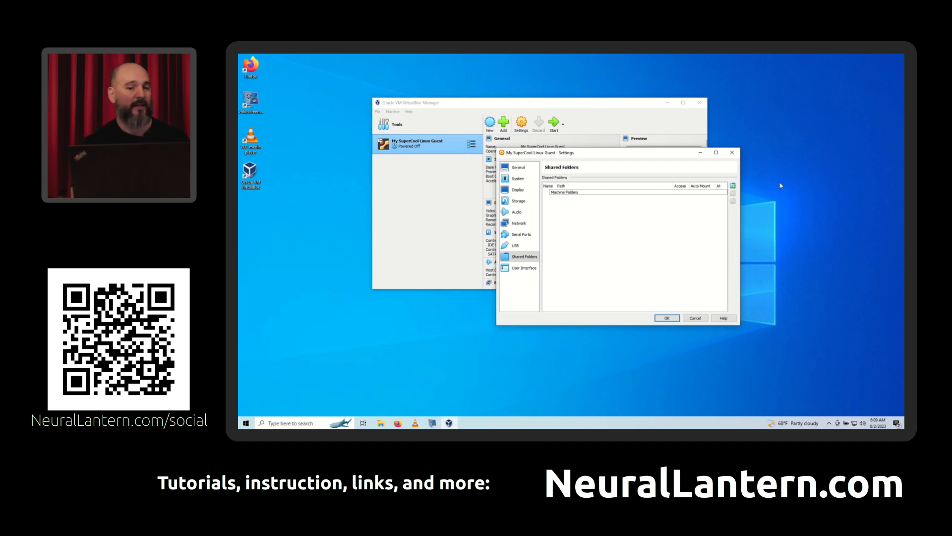
- Recheck the general settings, including the advanced and disk encryption options, choosing to keep editing rather than discard the changes
{"action": "left_click", "coordinate": [521, 168]}
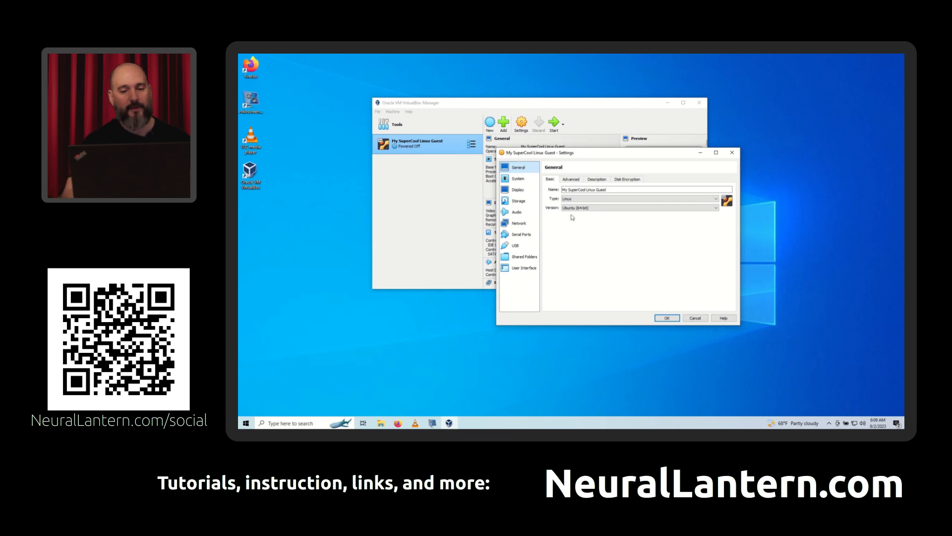
{"action": "left_click", "coordinate": [696, 319]}
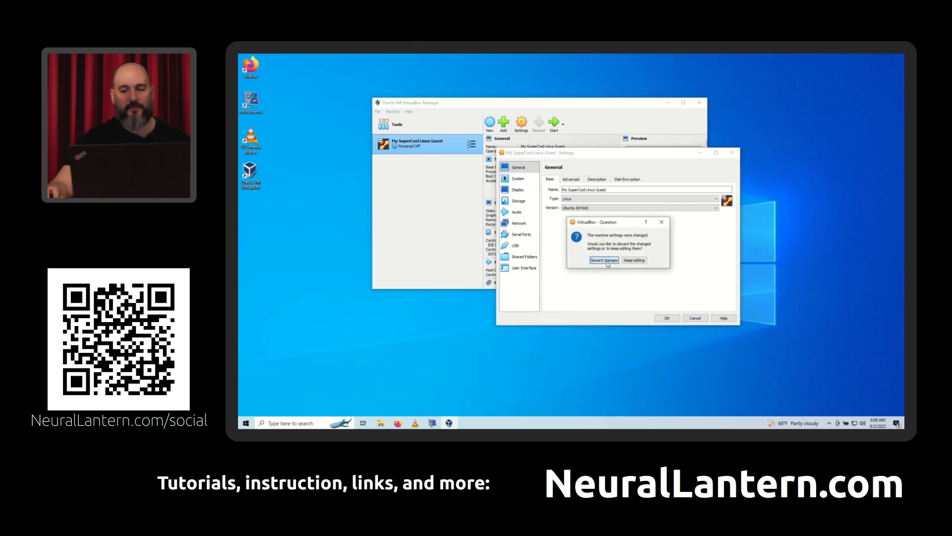
{"action": "left_click", "coordinate": [636, 261]}
{"action": "left_click", "coordinate": [571, 179]}
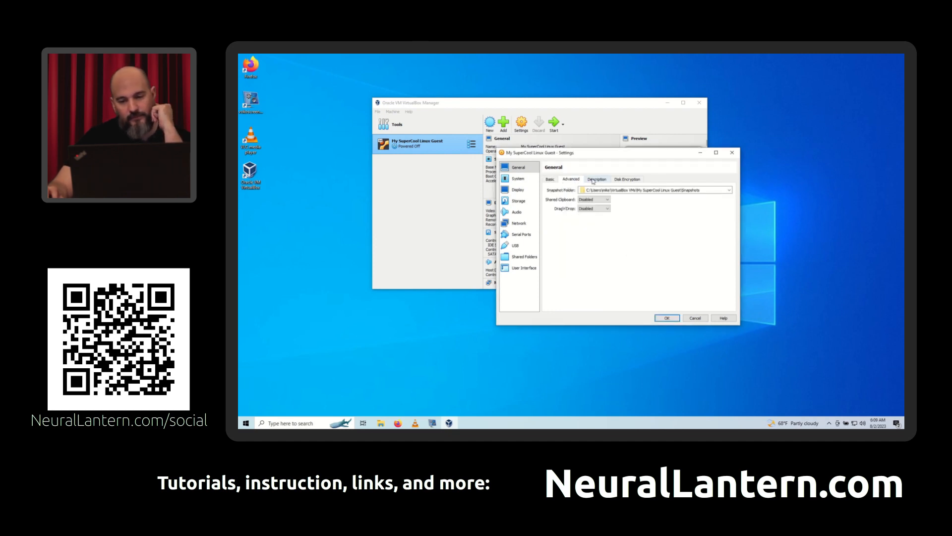
{"action": "left_click", "coordinate": [627, 179]}
{"action": "left_click", "coordinate": [550, 179]}
- Recheck the system settings for motherboard, processor and acceleration
{"action": "left_click", "coordinate": [519, 179]}
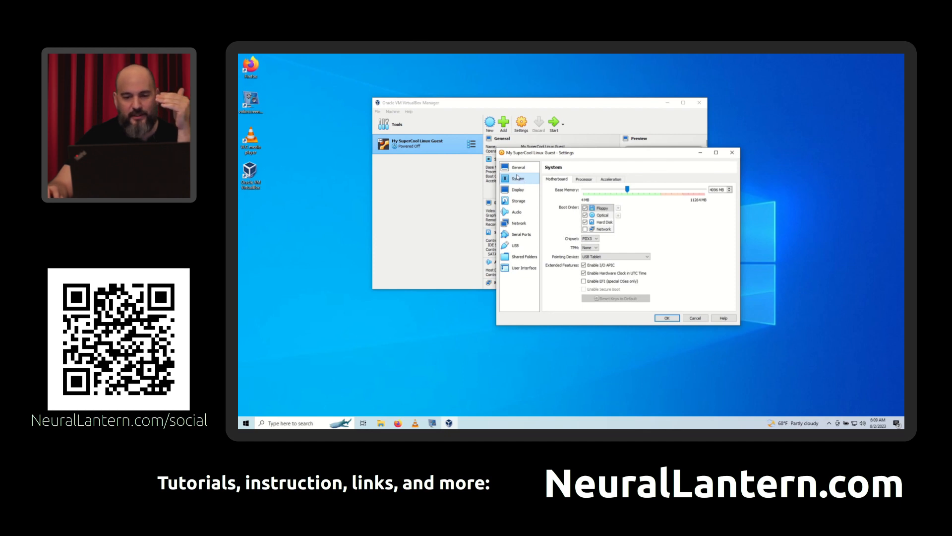
{"action": "left_click", "coordinate": [582, 180]}
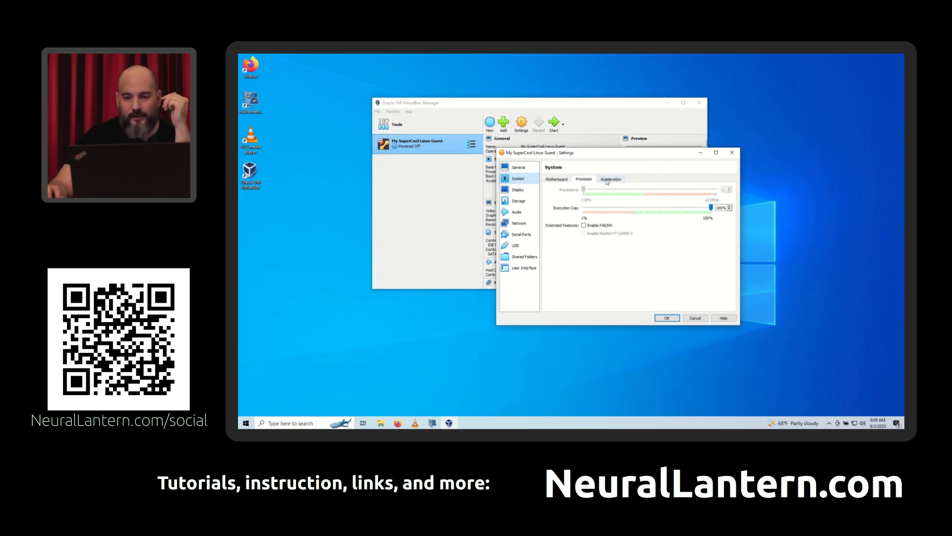
{"action": "left_click", "coordinate": [608, 180]}
{"action": "left_click", "coordinate": [551, 180]}
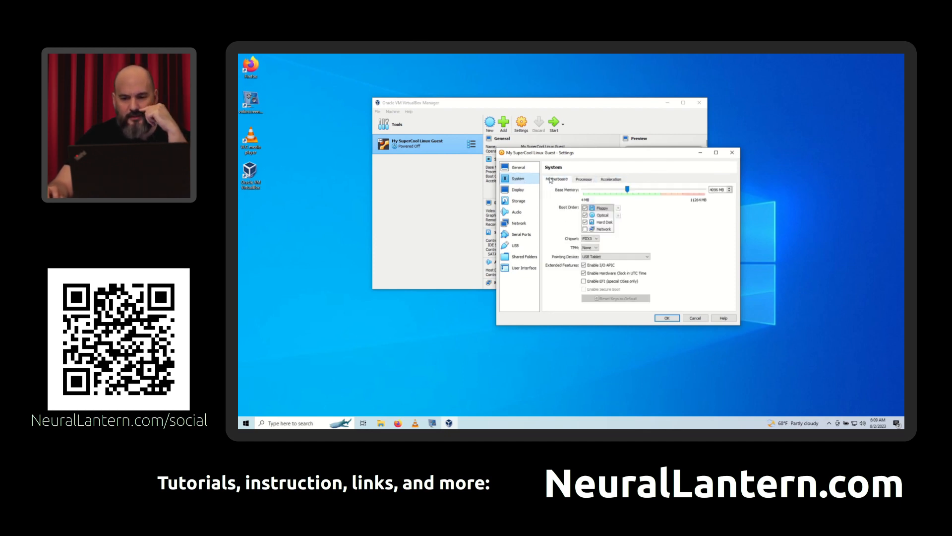
- Review the display, storage, audio, network and serial port settings, and save the changed machine settings
{"action": "left_click", "coordinate": [518, 189]}
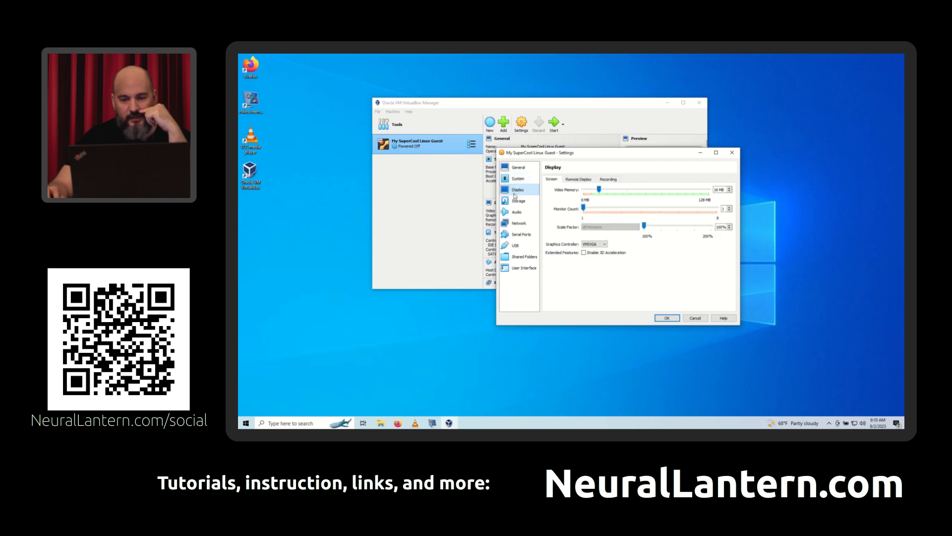
{"action": "left_click", "coordinate": [516, 203]}
{"action": "left_click", "coordinate": [510, 213]}
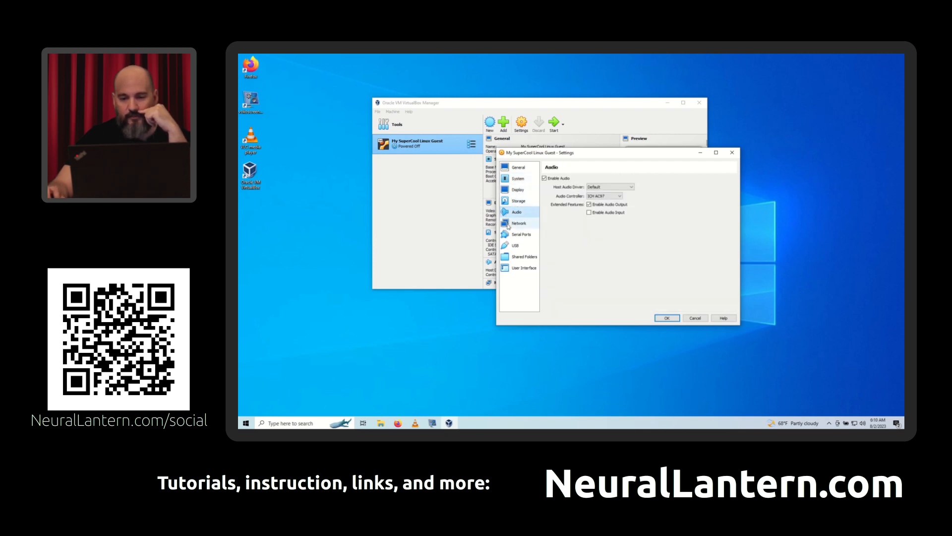
{"action": "left_click", "coordinate": [508, 226]}
{"action": "left_click", "coordinate": [511, 235]}
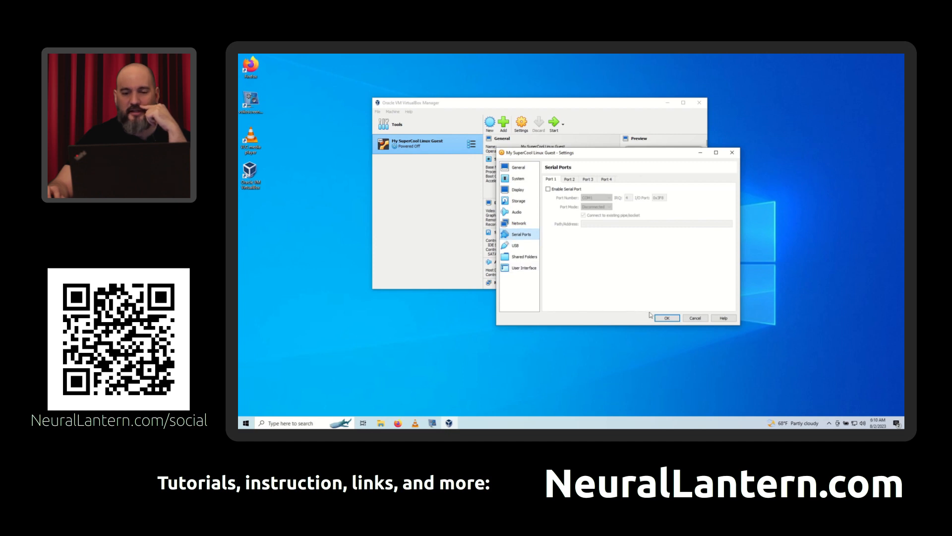
{"action": "left_click", "coordinate": [664, 318]}
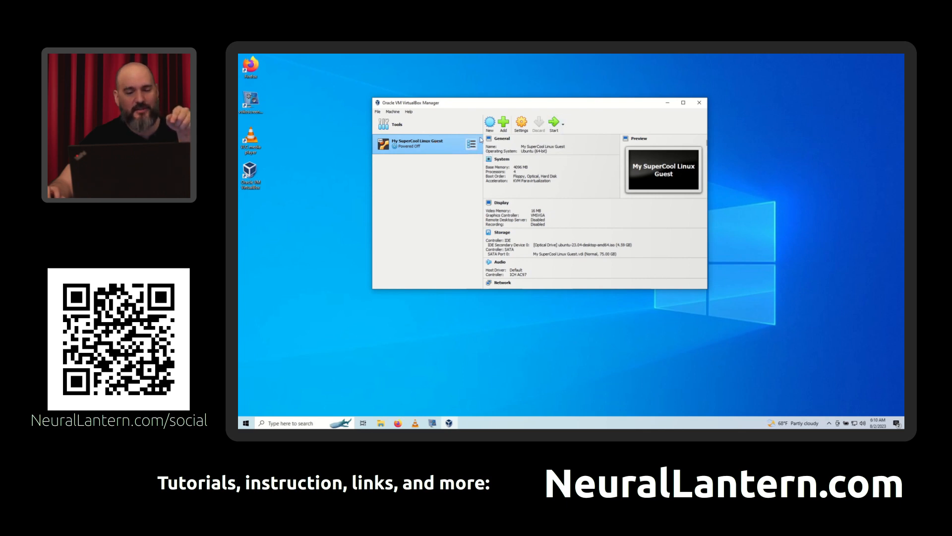
- Try to start the virtual machine and enlarge the manager window to read the power-up error details
{"action": "left_click", "coordinate": [554, 123]}
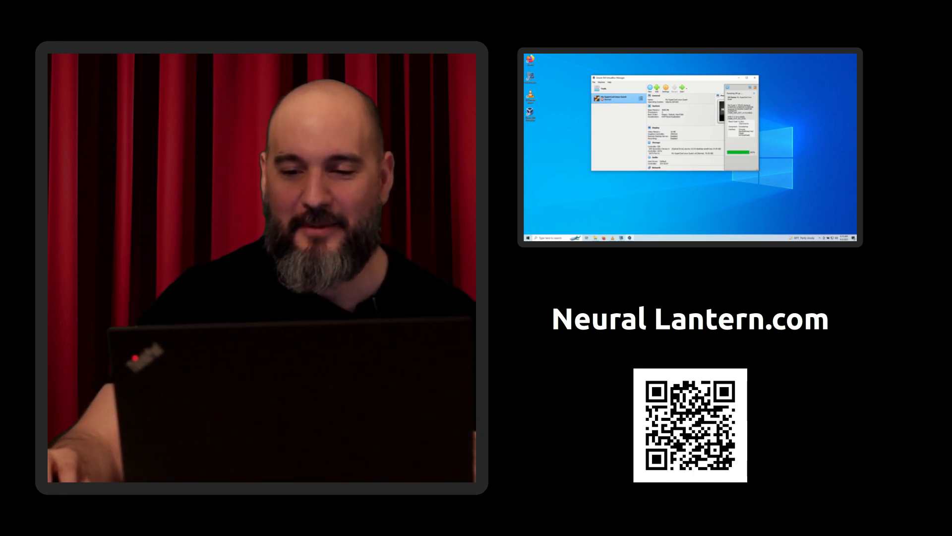
{"action": "left_click_drag", "start_coordinate": [759, 170], "coordinate": [773, 185]}
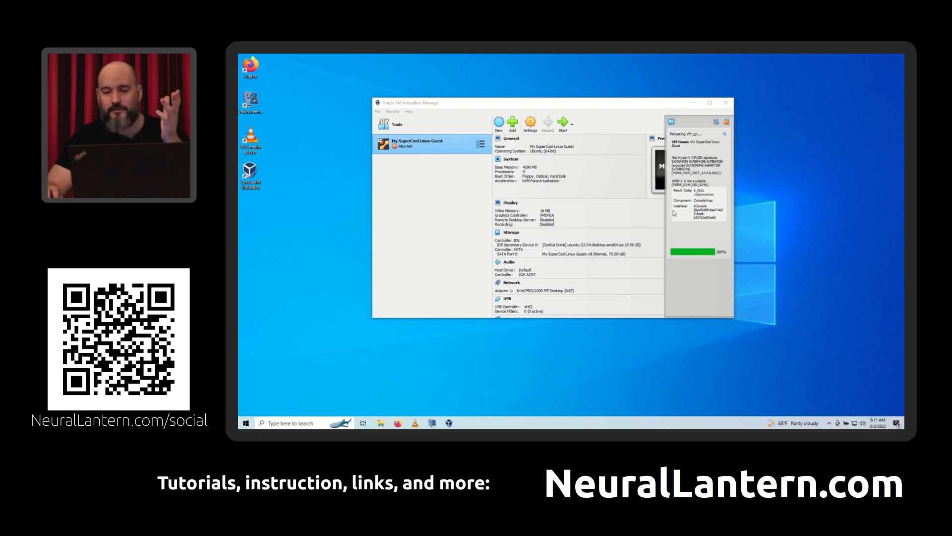
{"action": "left_click_drag", "start_coordinate": [735, 210], "coordinate": [744, 210]}
{"action": "left_click", "coordinate": [810, 144]}
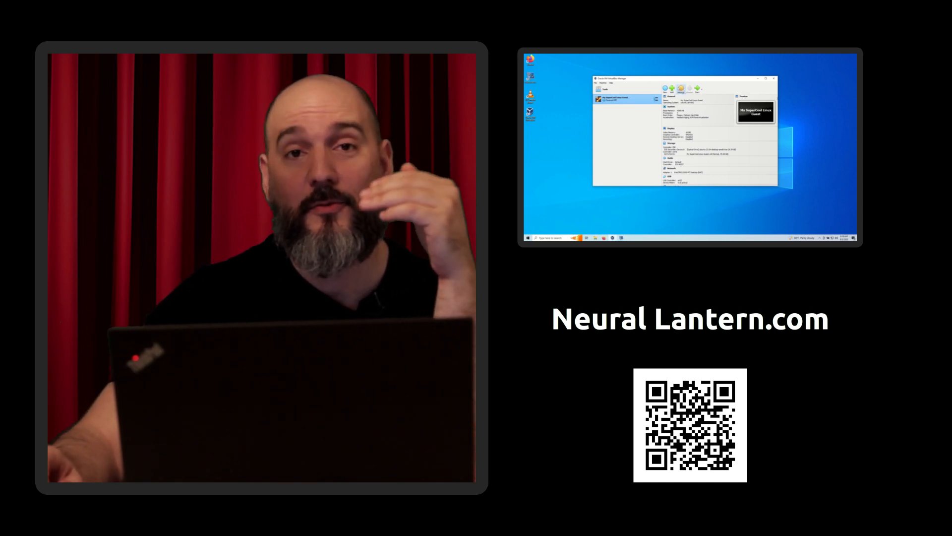
- Reopen the machine's settings, examine the processor options including nested VT-x/AMD-V, and close them without changes
{"action": "left_click", "coordinate": [681, 89]}
{"action": "left_click_drag", "start_coordinate": [664, 90], "coordinate": [713, 69]}
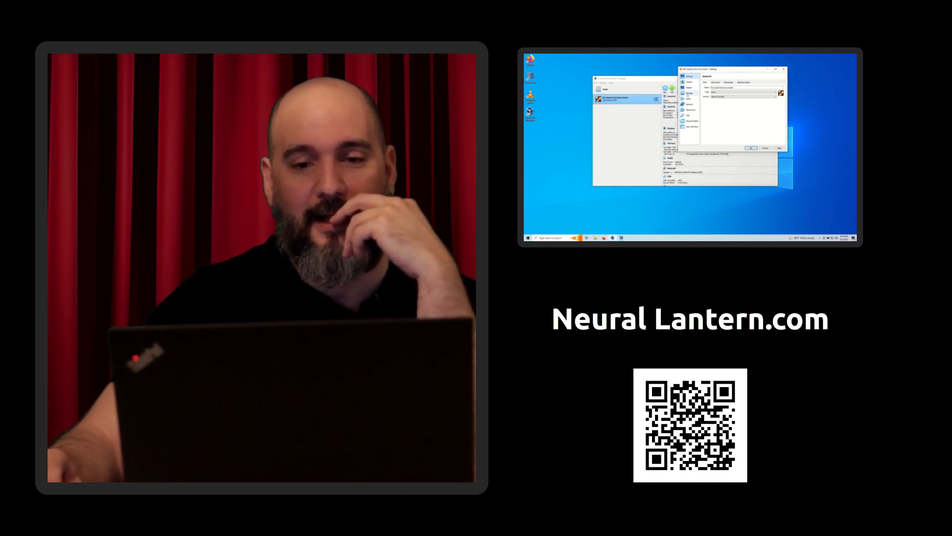
{"action": "left_click", "coordinate": [689, 83]}
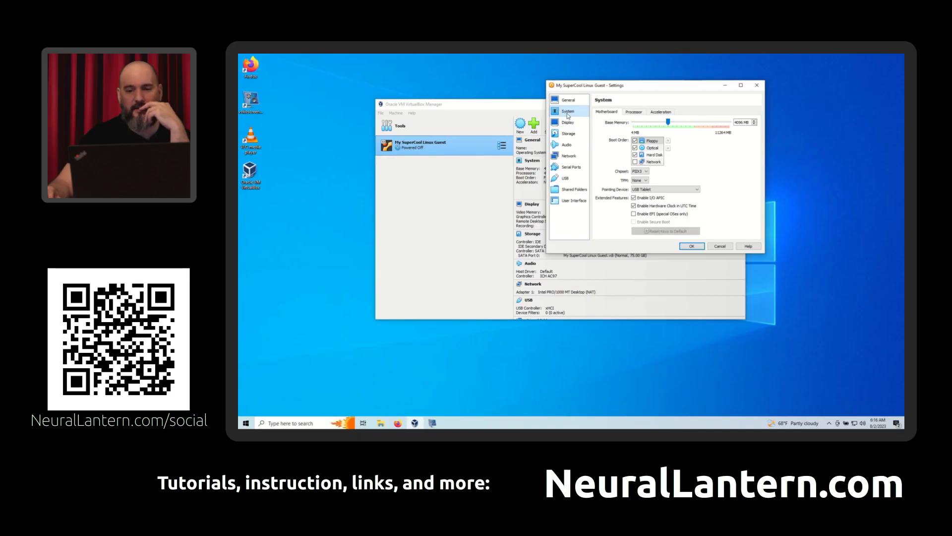
{"action": "left_click_drag", "start_coordinate": [592, 86], "coordinate": [603, 104]}
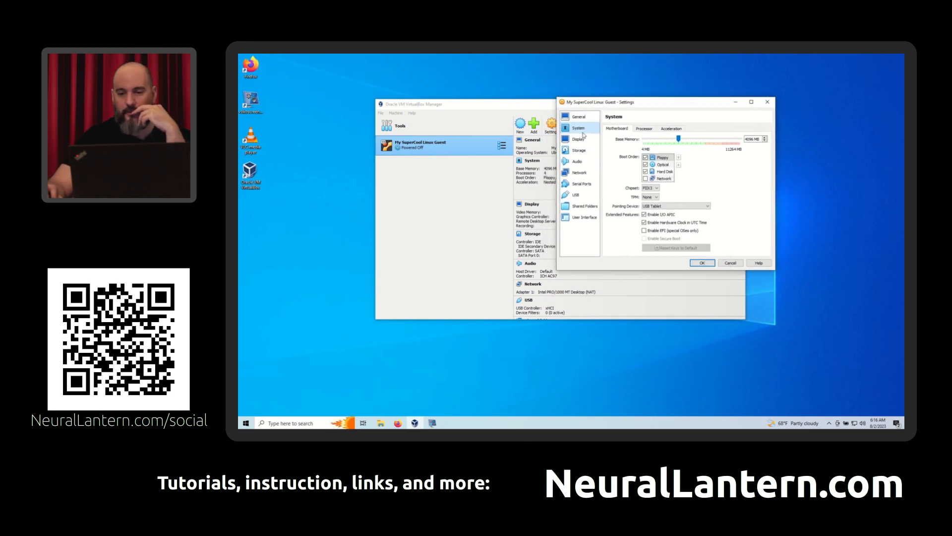
{"action": "left_click", "coordinate": [641, 128]}
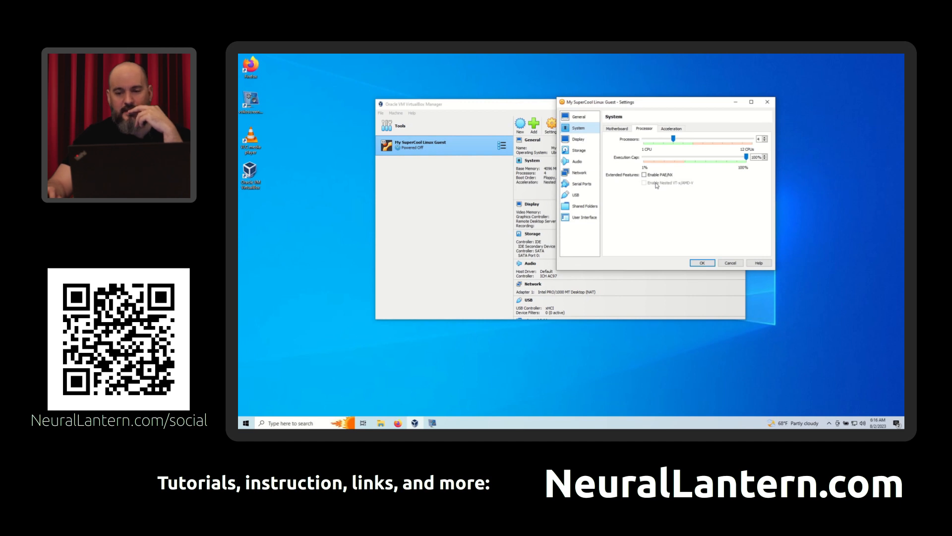
{"action": "mouse_move", "coordinate": [650, 185]}
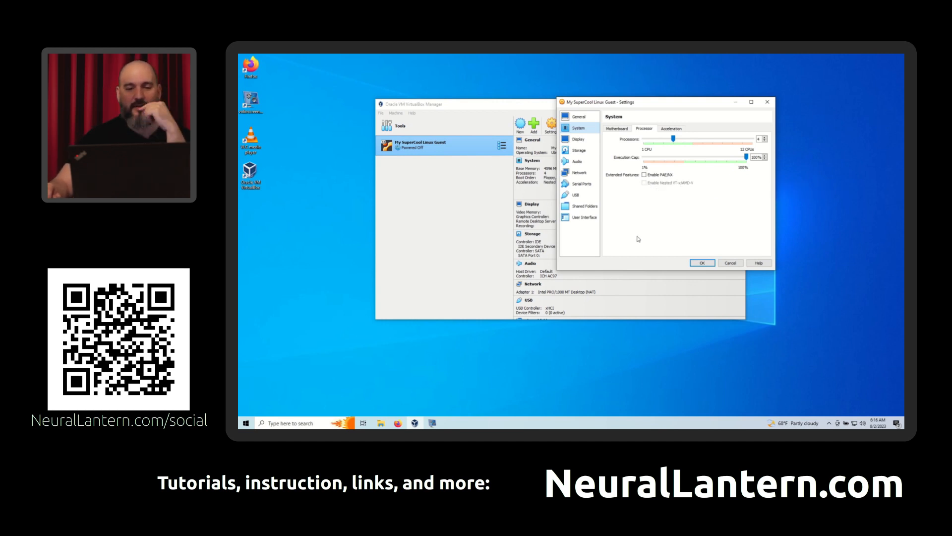
{"action": "left_click", "coordinate": [730, 264]}
- Start My SuperCool Linux Guest and clear the finished notifications in its window
{"action": "left_click_drag", "start_coordinate": [493, 106], "coordinate": [465, 114]}
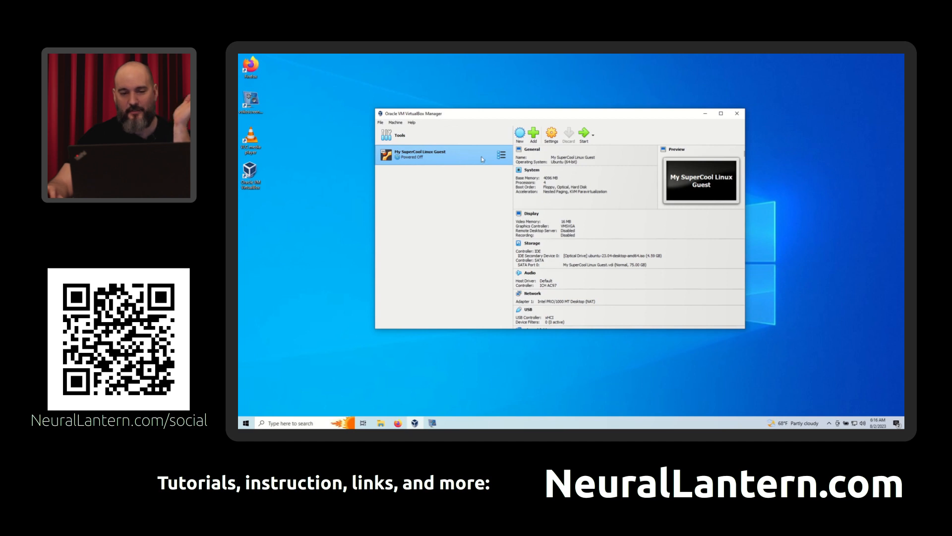
{"action": "left_click", "coordinate": [584, 137]}
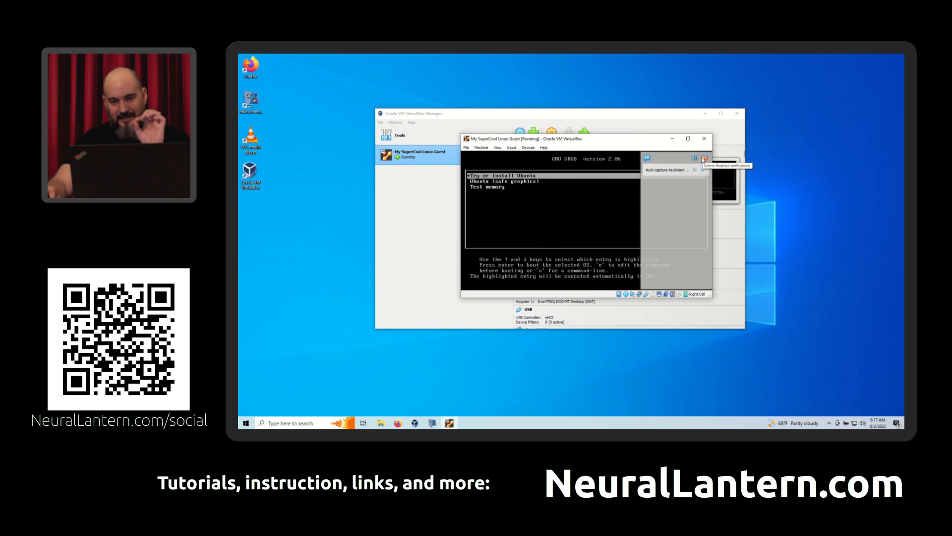
{"action": "left_click", "coordinate": [705, 158]}
- Enlarge the running guest's window around the GRUB boot menu and reposition it over the manager window
{"action": "left_click_drag", "start_coordinate": [626, 142], "coordinate": [609, 132]}
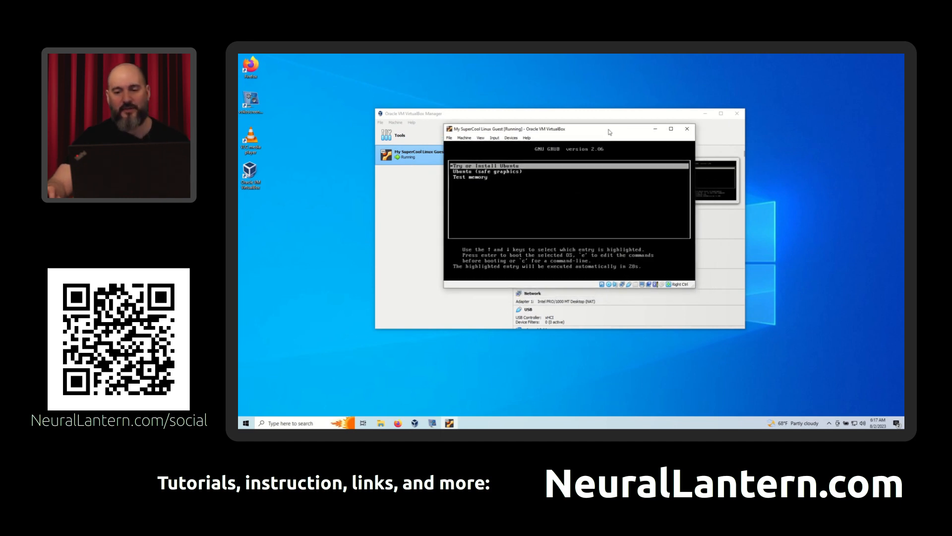
{"action": "left_click_drag", "start_coordinate": [694, 286], "coordinate": [777, 337]}
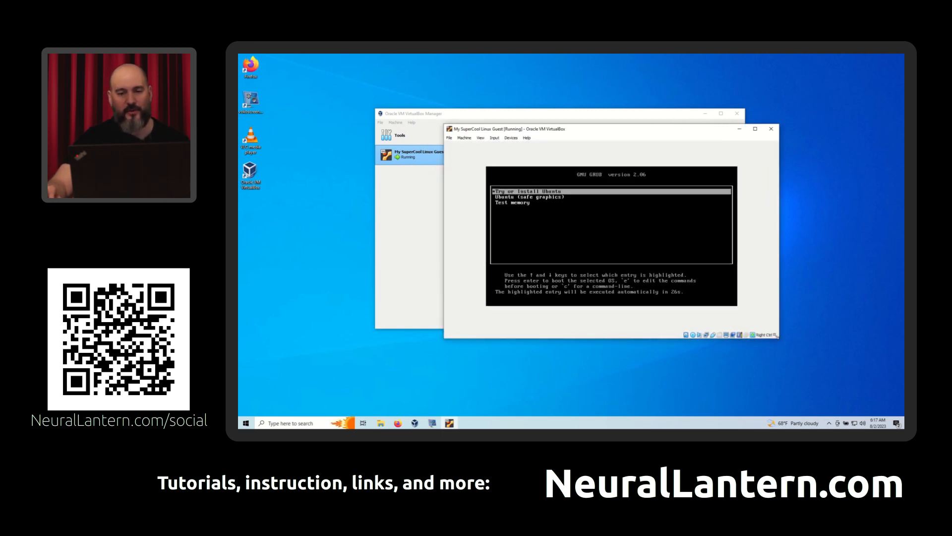
{"action": "left_click_drag", "start_coordinate": [586, 132], "coordinate": [531, 111]}
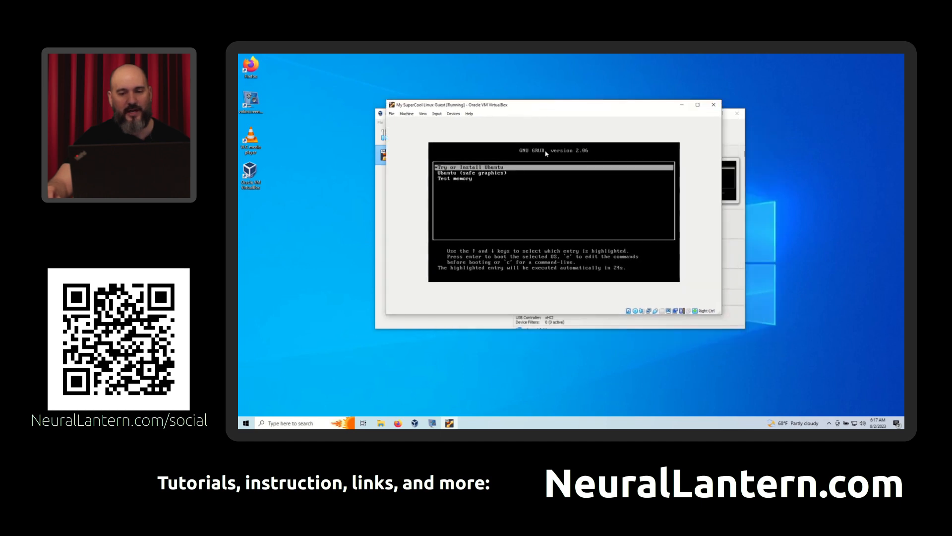
- Allow the guest to capture the mouse, and clear the finished notifications while Ubuntu boots
{"action": "left_click", "coordinate": [548, 196]}
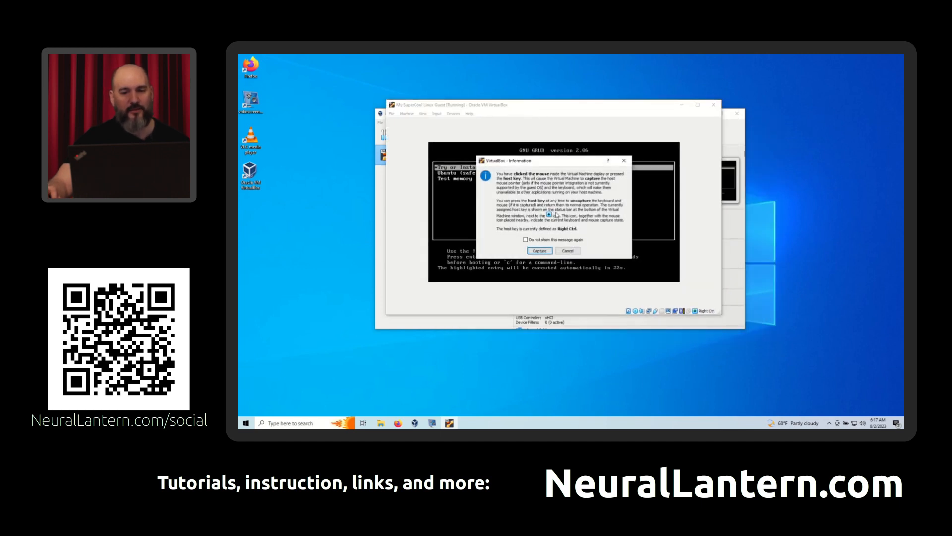
{"action": "left_click", "coordinate": [536, 252]}
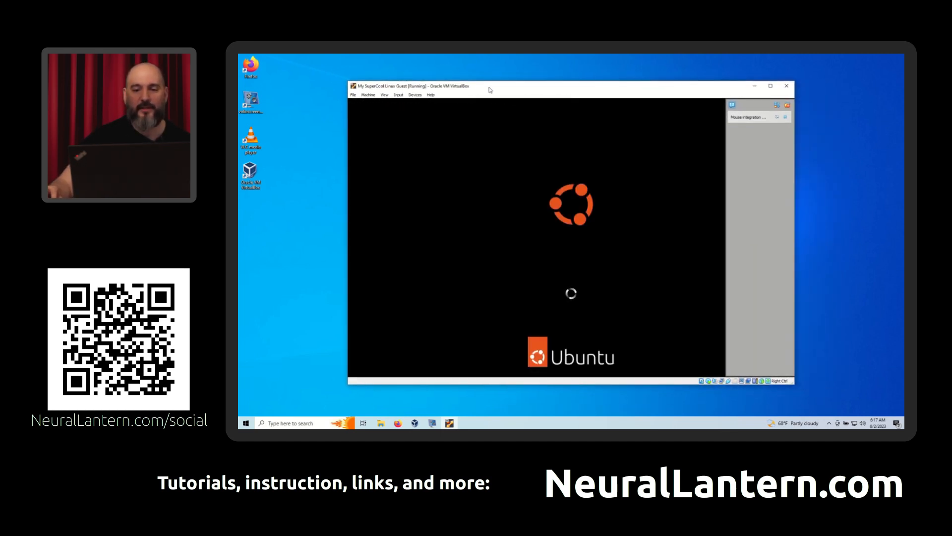
{"action": "left_click", "coordinate": [788, 105]}
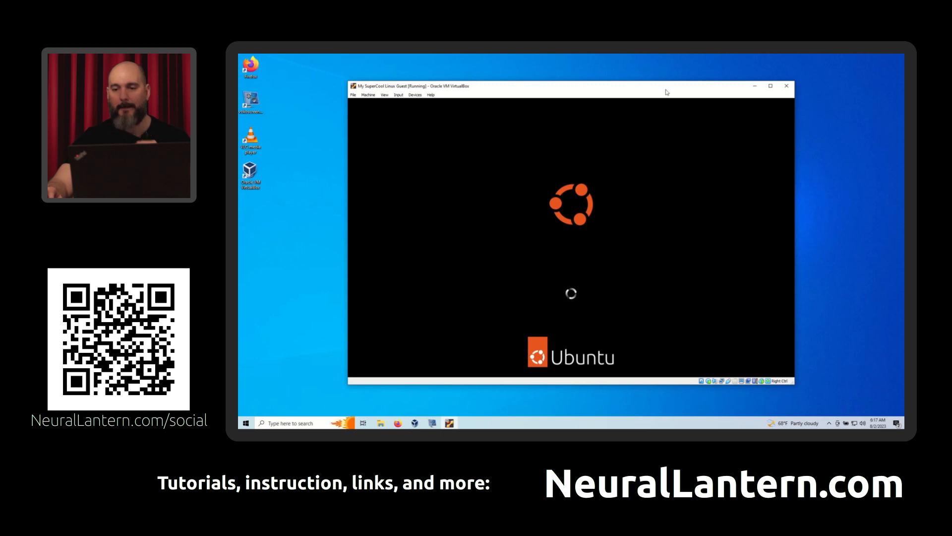
- Resize the guest window to fit the whole Ubuntu boot screen, and arrange it alongside the VirtualBox Manager window
{"action": "mouse_move", "coordinate": [609, 88]}
{"action": "left_mouse_down"}
{"action": "mouse_move", "coordinate": [597, 80]}
{"action": "mouse_move", "coordinate": [610, 79]}
{"action": "left_mouse_up"}
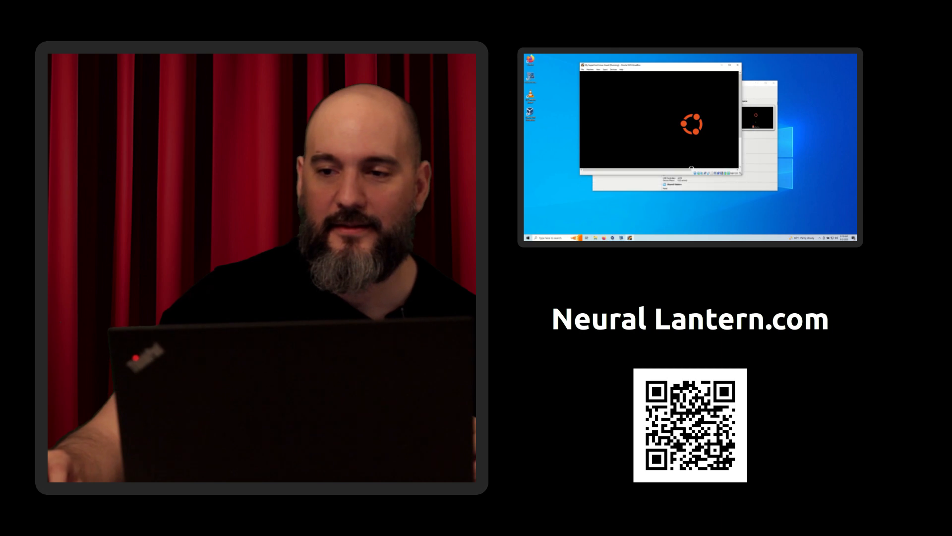
{"action": "left_click_drag", "start_coordinate": [649, 63], "coordinate": [574, 94]}
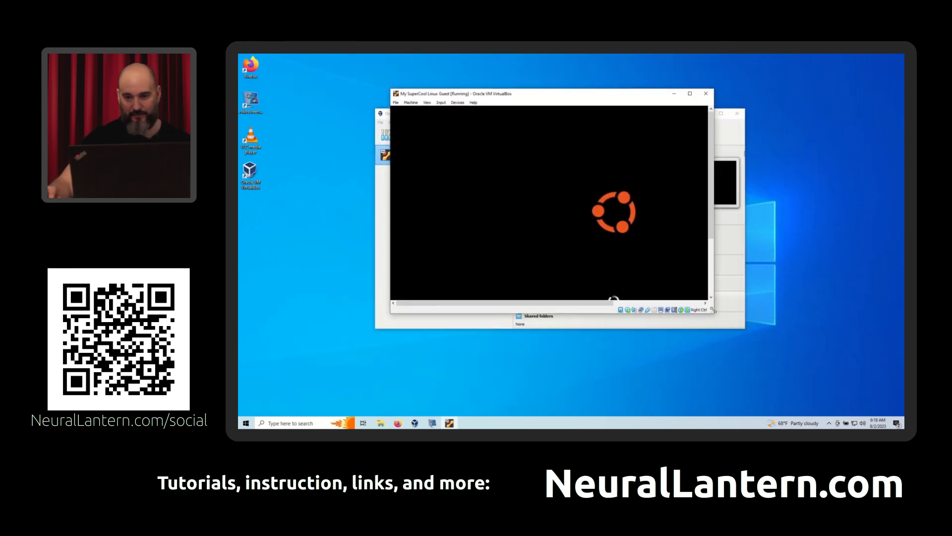
{"action": "left_click_drag", "start_coordinate": [876, 416], "coordinate": [866, 405]}
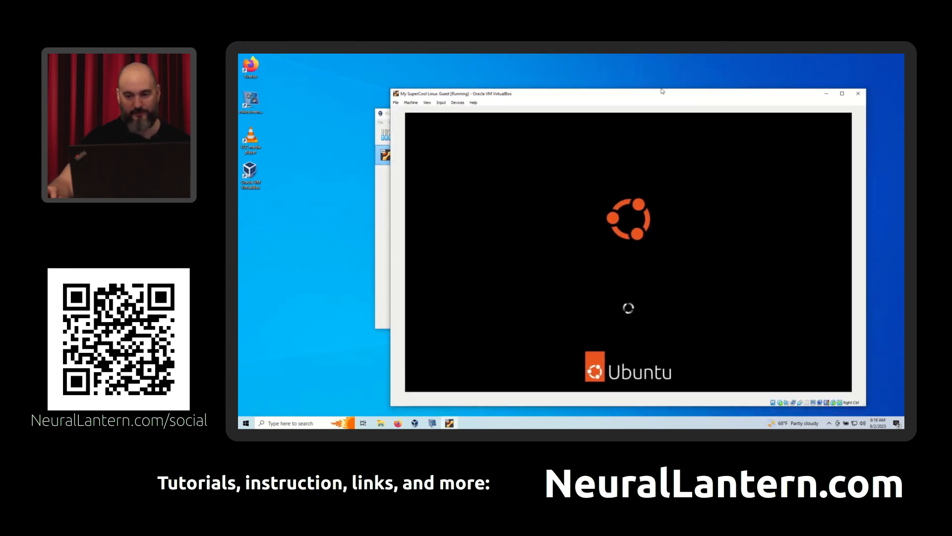
{"action": "mouse_move", "coordinate": [651, 96]}
{"action": "left_mouse_down"}
{"action": "mouse_move", "coordinate": [626, 73]}
{"action": "mouse_move", "coordinate": [667, 87]}
{"action": "left_mouse_up"}
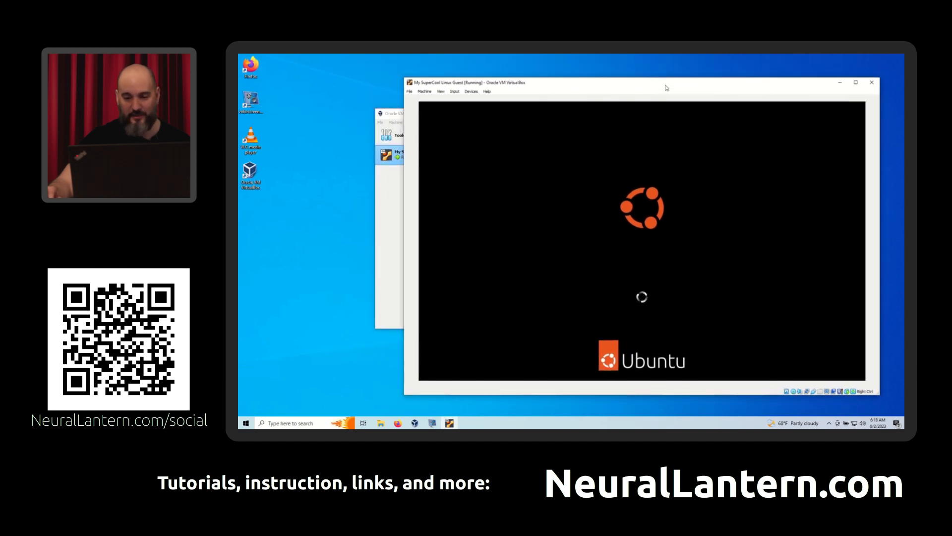
{"action": "left_click_drag", "start_coordinate": [391, 113], "coordinate": [255, 68]}
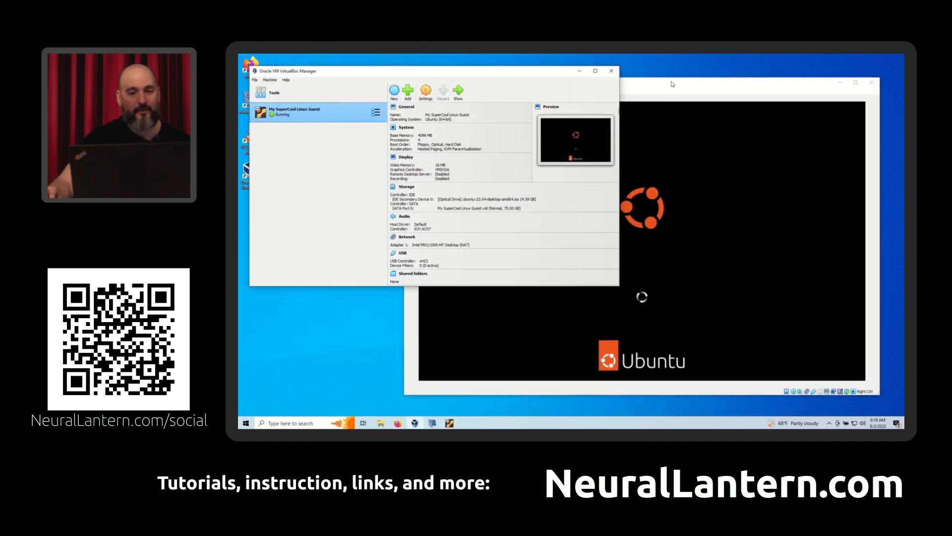
{"action": "left_click_drag", "start_coordinate": [657, 83], "coordinate": [606, 80]}
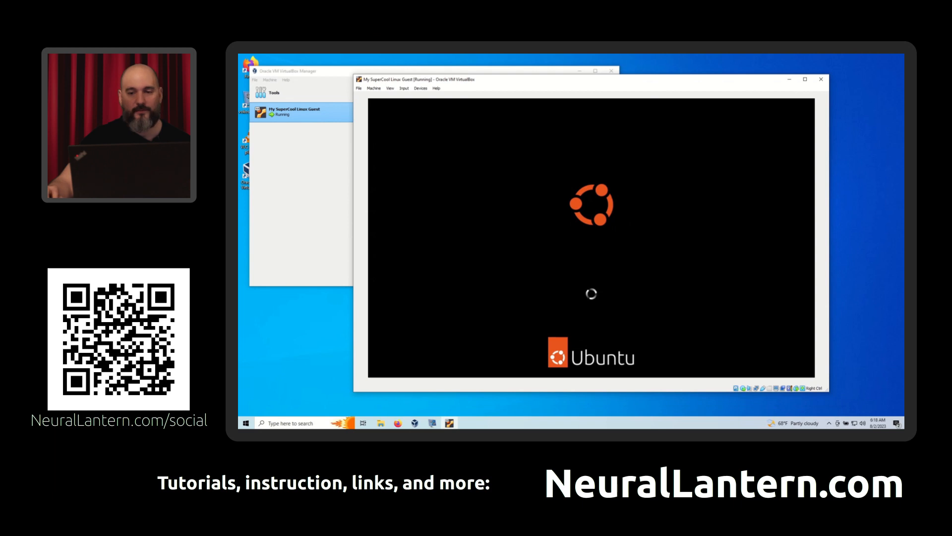
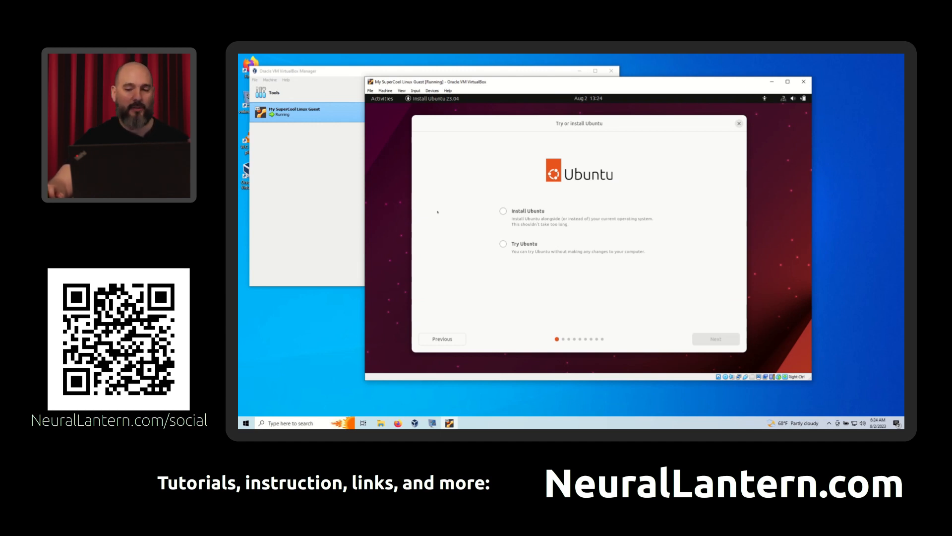
- Choose Install Ubuntu, and accept the English (US) keyboard layout and the wired network connection
{"action": "left_click", "coordinate": [503, 211]}
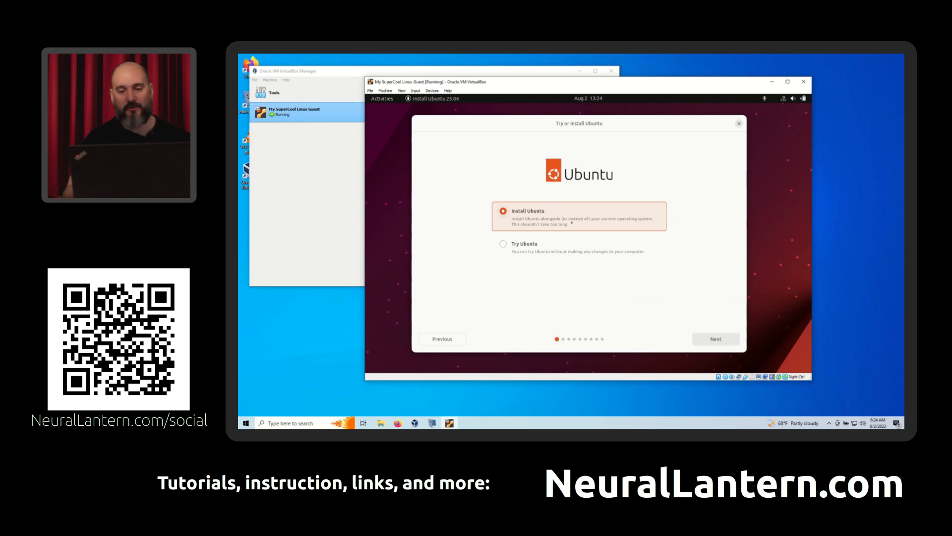
{"action": "left_click", "coordinate": [715, 338]}
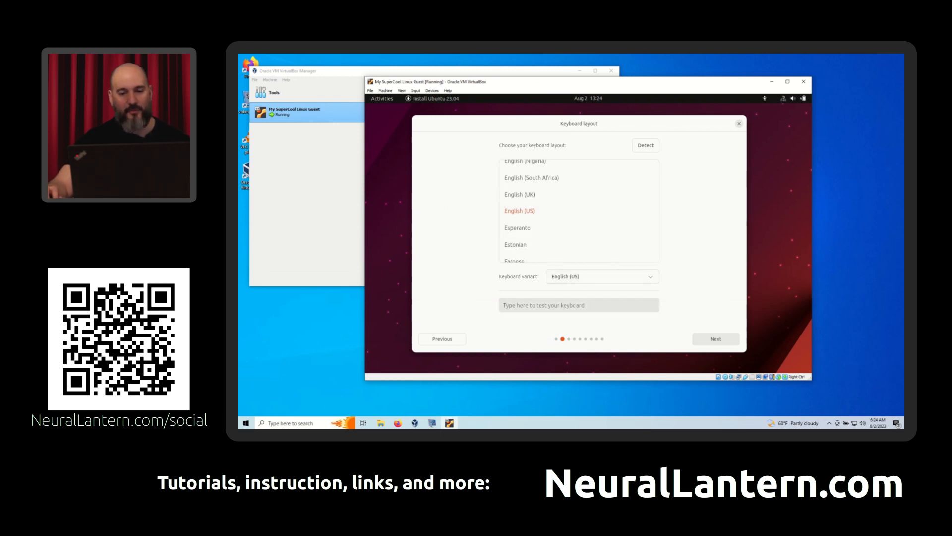
{"action": "left_click", "coordinate": [716, 339]}
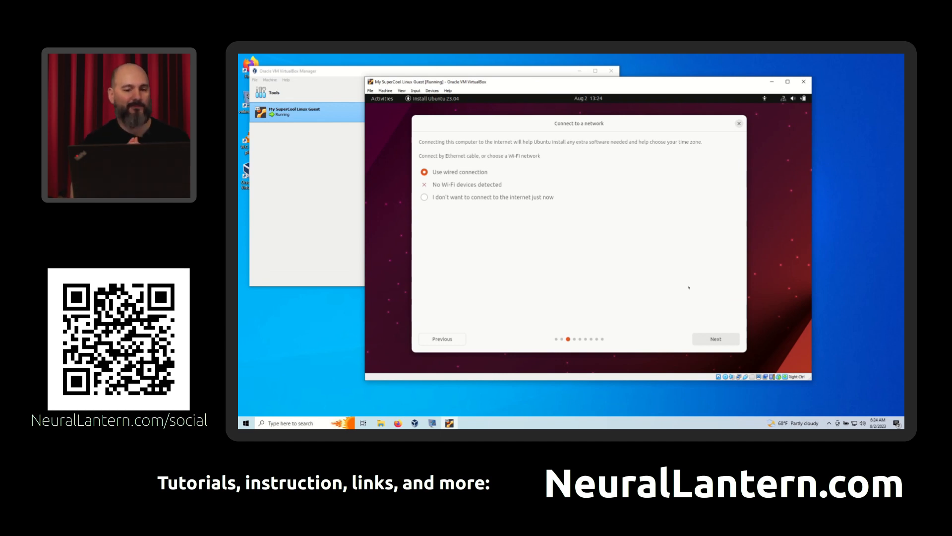
{"action": "left_click", "coordinate": [702, 338]}
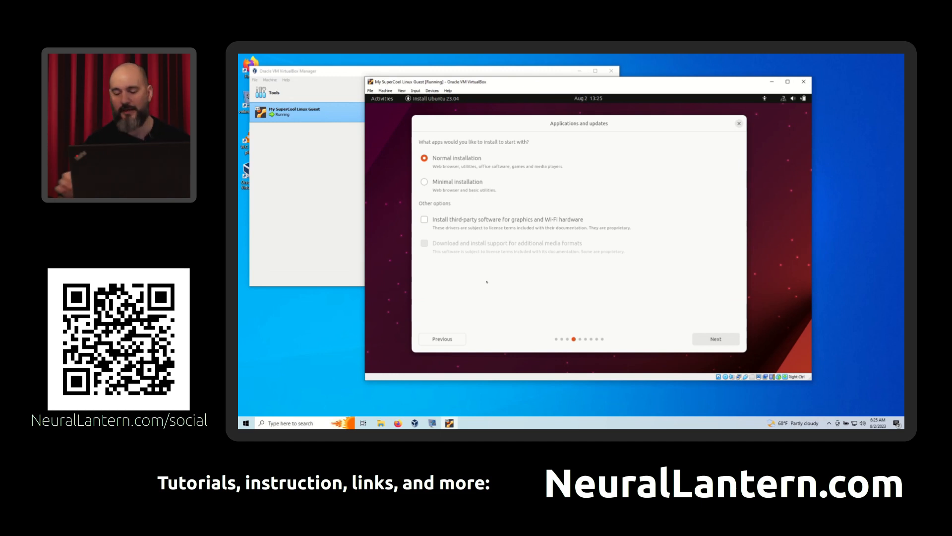
- Set a normal installation with third-party graphics and Wi-Fi software, and start installing Ubuntu with the whole virtual disk erased
{"action": "left_click", "coordinate": [461, 218]}
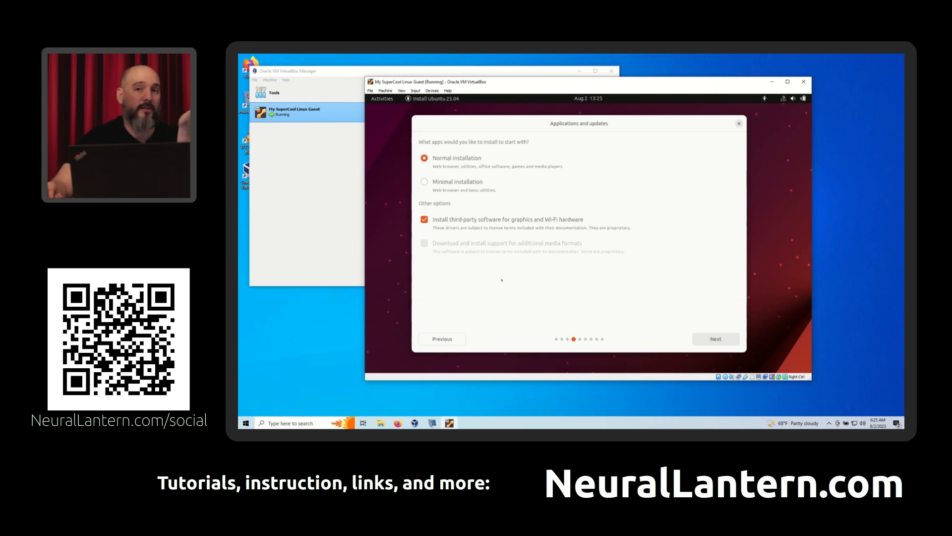
{"action": "left_click", "coordinate": [704, 341]}
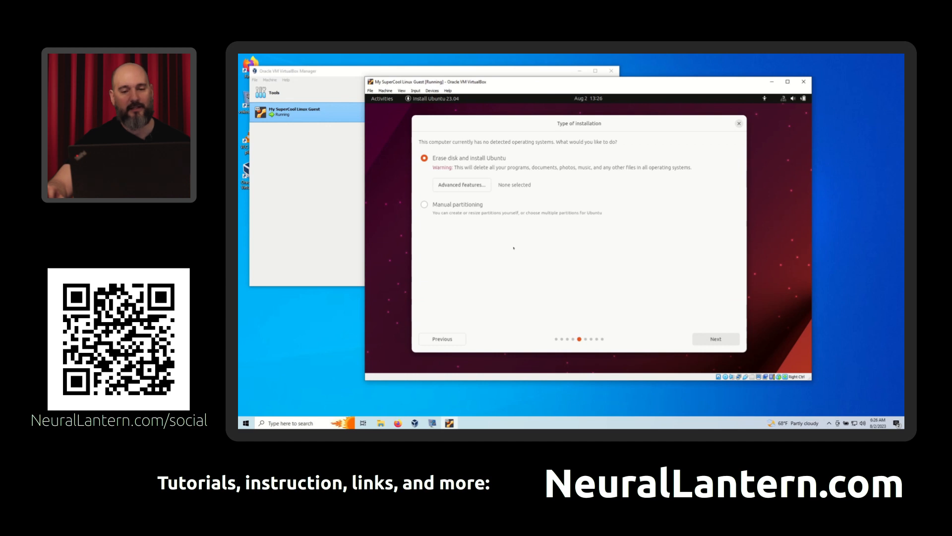
{"action": "left_click", "coordinate": [703, 338]}
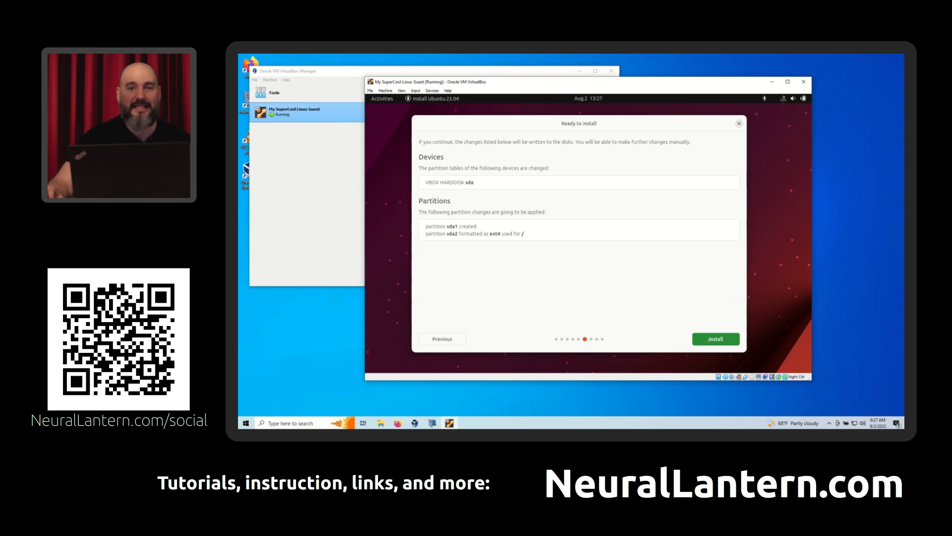
{"action": "left_click", "coordinate": [709, 340]}
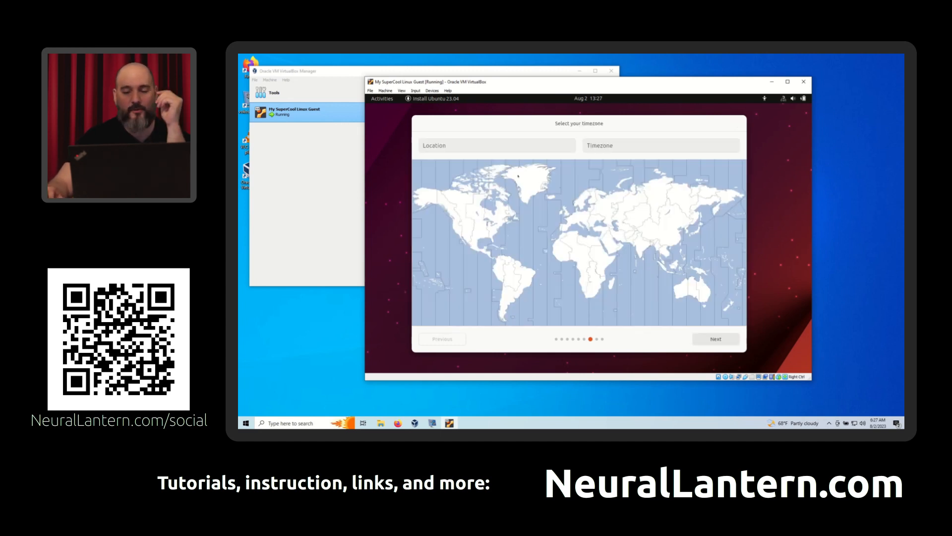
- Set the timezone to Los Angeles on the world map and continue to the account setup
{"action": "left_click", "coordinate": [457, 246]}
{"action": "left_click", "coordinate": [455, 229]}
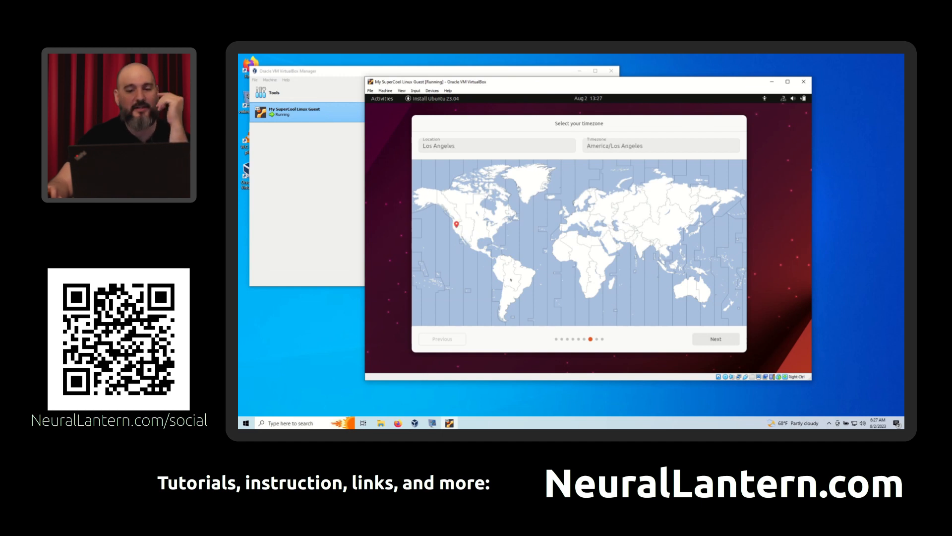
{"action": "left_click", "coordinate": [712, 340]}
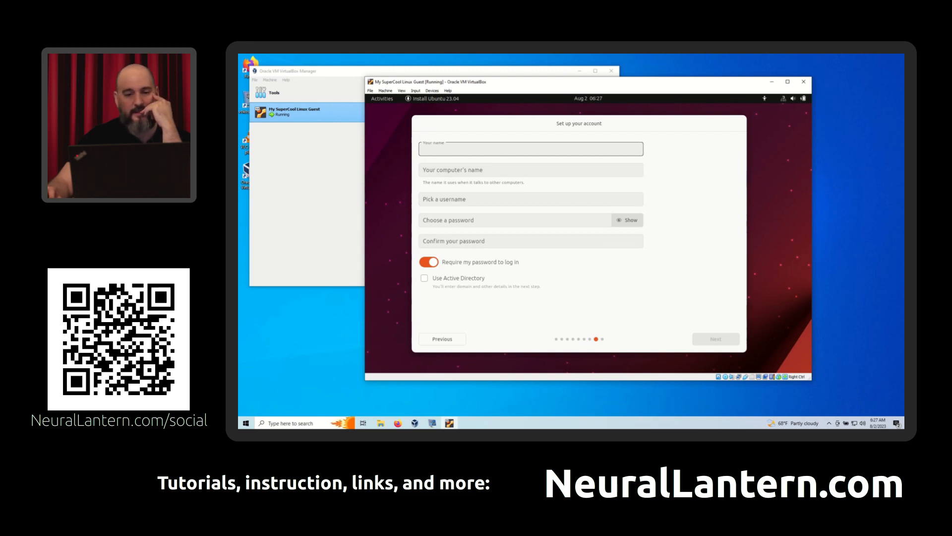
- Enter the user's name for the new account, keeping the suggested computer name and username
{"action": "type", "text": "Mike"}
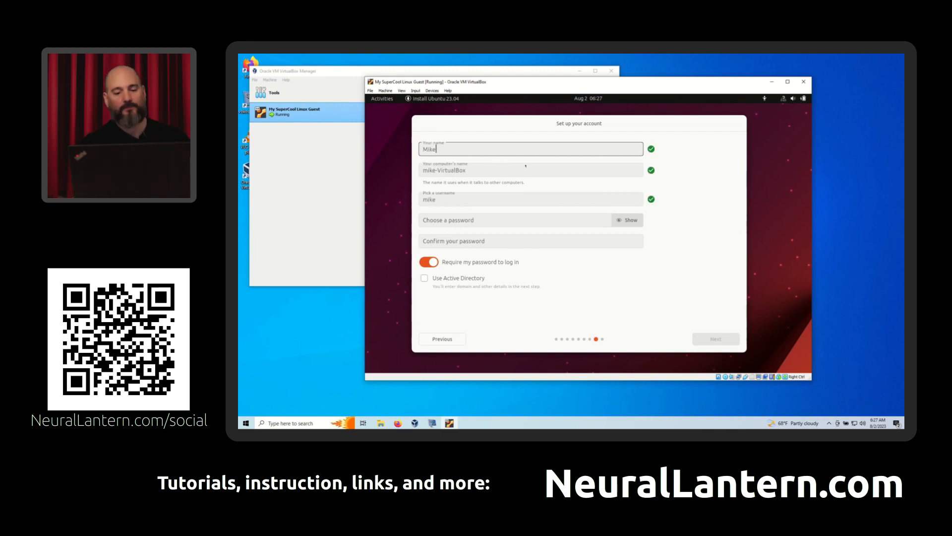
{"action": "key", "text": "Tab"}
{"action": "key", "text": "Tab"}
{"action": "key", "text": "Tab"}
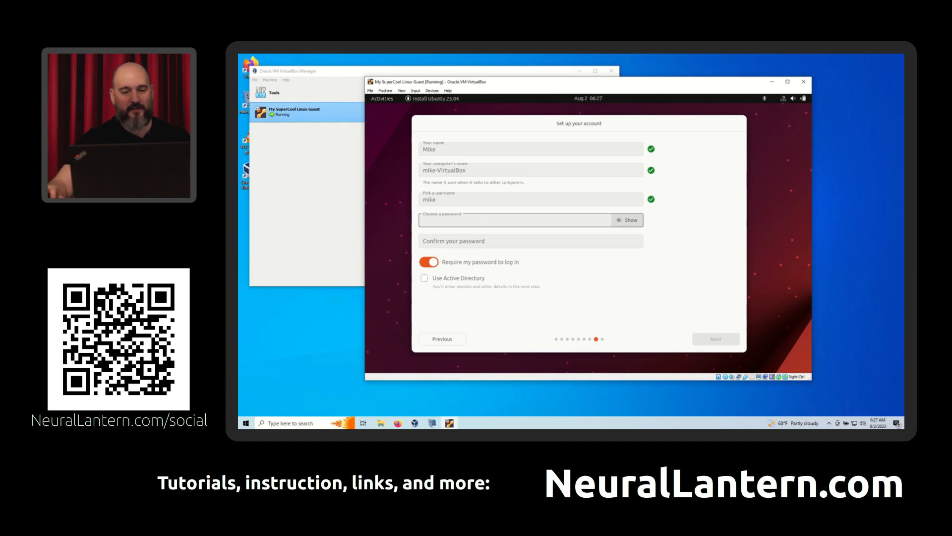
- Enter a first password for the new account, and clear the password field
{"action": "type", "text": "*****"}
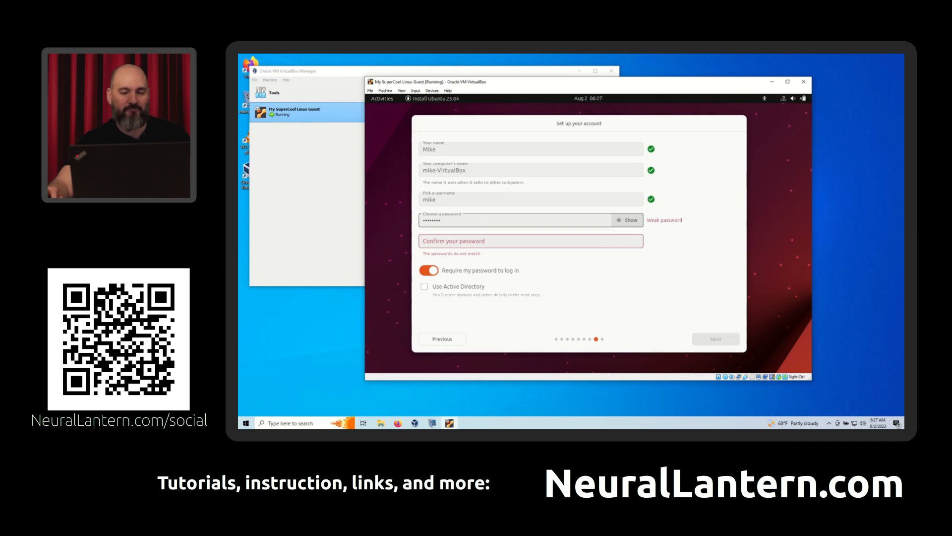
{"action": "key", "text": "BackSpace"}
{"action": "key", "text": "BackSpace"}
{"action": "key", "text": "BackSpace"}
{"action": "key", "text": "BackSpace"}
{"action": "key", "text": "BackSpace"}
{"action": "key", "text": "BackSpace"}
{"action": "key", "text": "BackSpace"}
{"action": "key", "text": "BackSpace"}
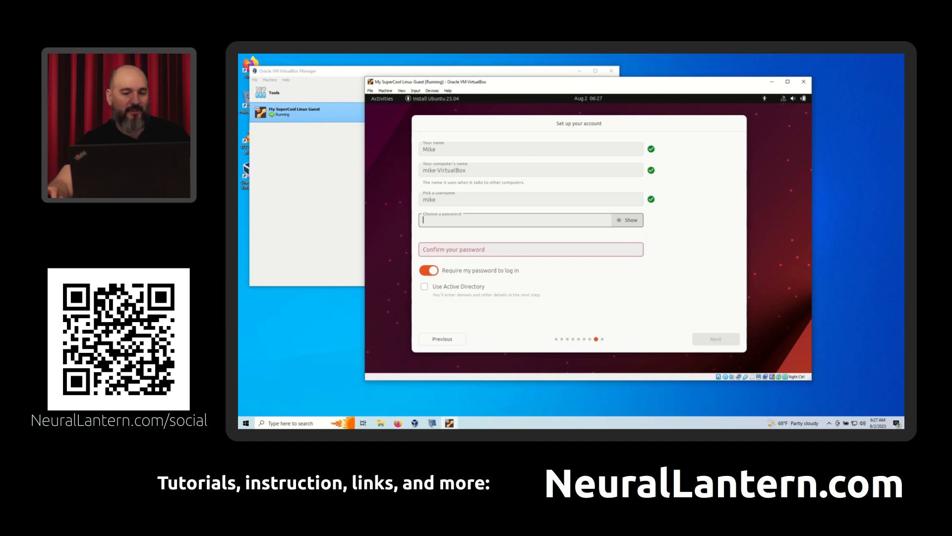
- Enter and confirm the new account's password, keep the password requirement for login, and accept the account details
{"action": "type", "text": "**"}
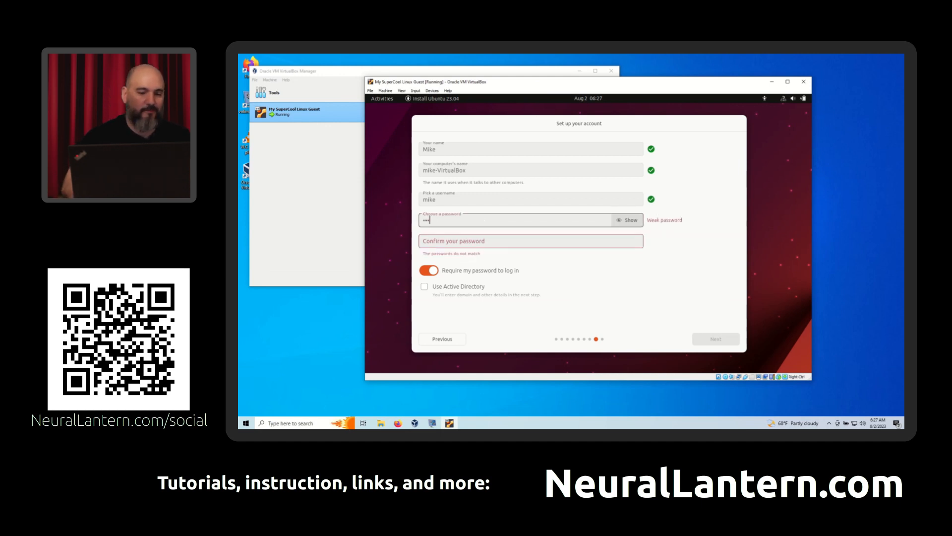
{"action": "type", "text": "***"}
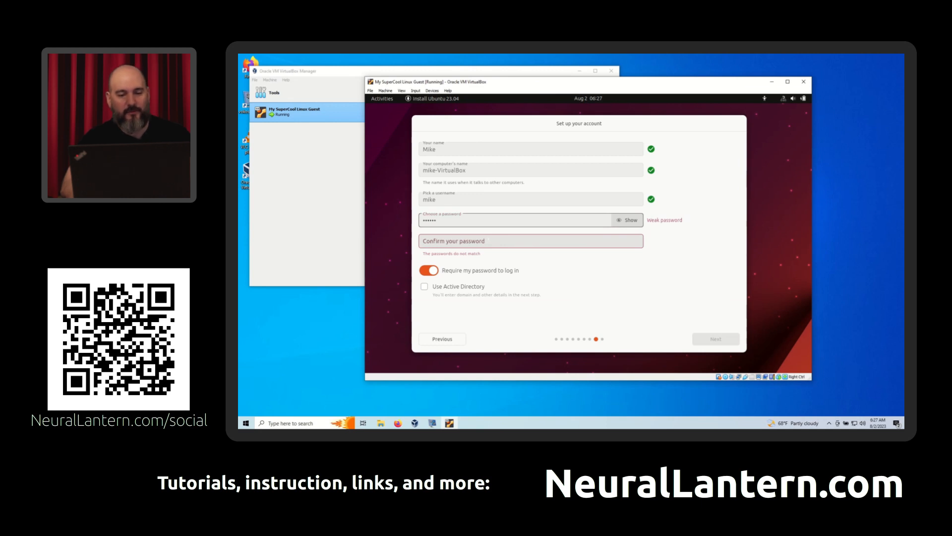
{"action": "key", "text": "BackSpace"}
{"action": "key", "text": "BackSpace"}
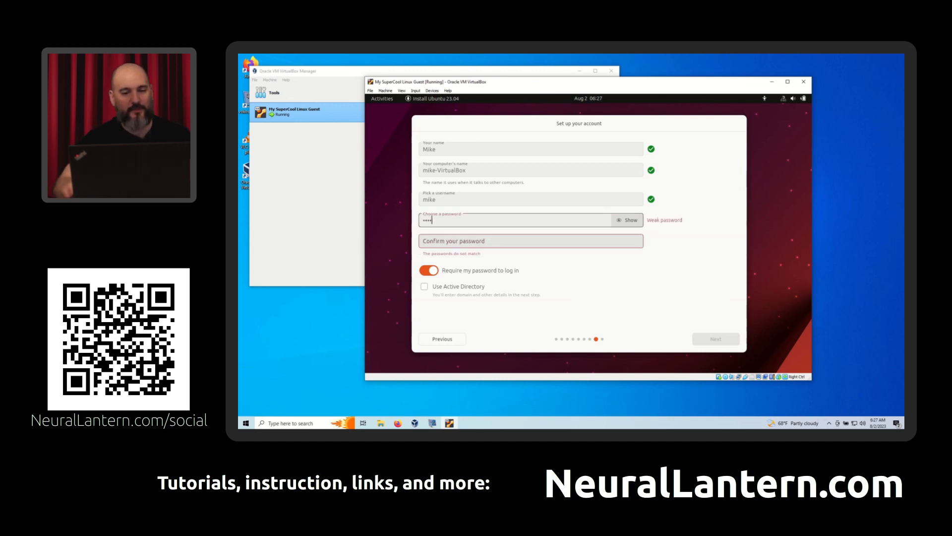
{"action": "left_click", "coordinate": [531, 241]}
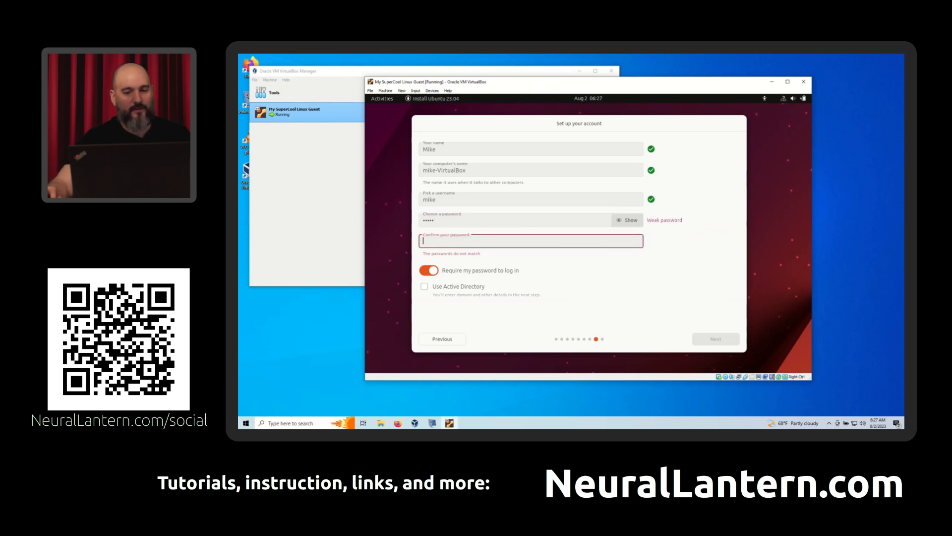
{"action": "type", "text": "••"}
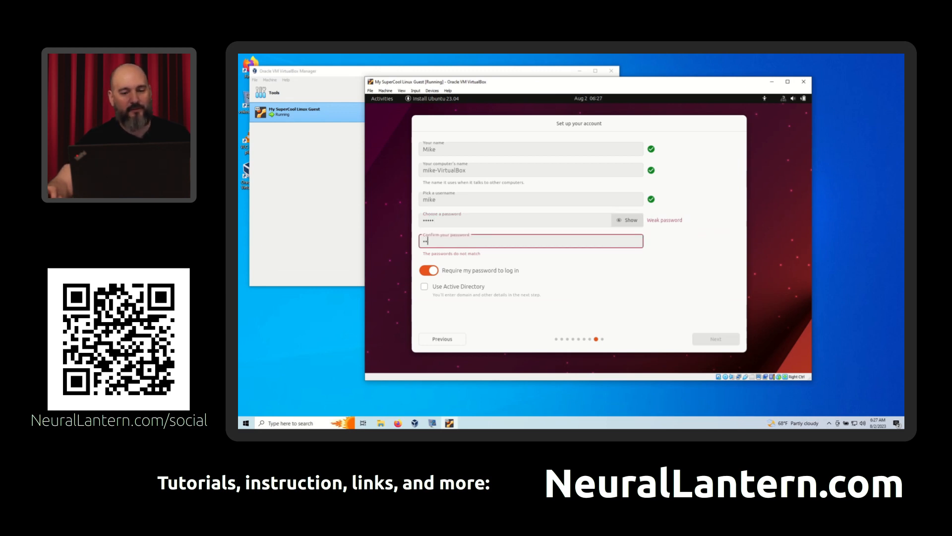
{"action": "type", "text": "•••"}
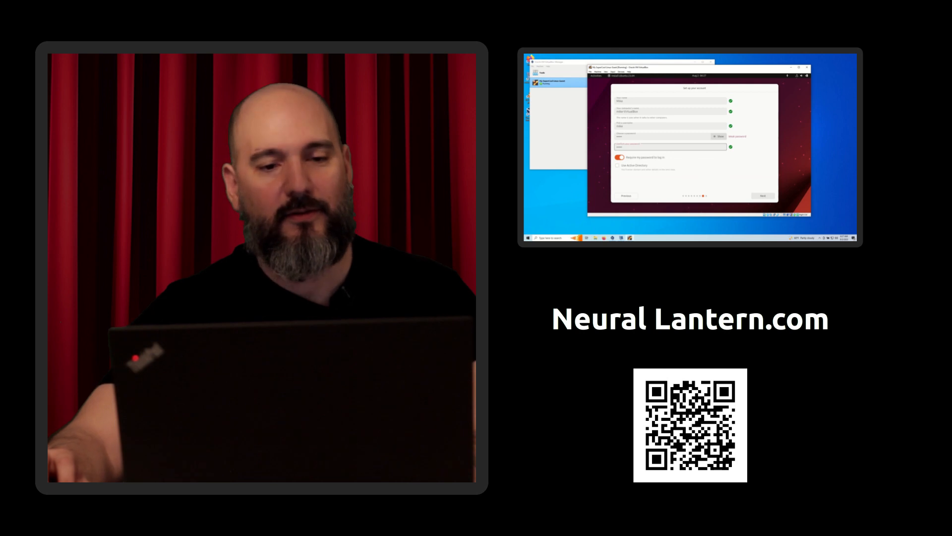
{"action": "left_click", "coordinate": [625, 175]}
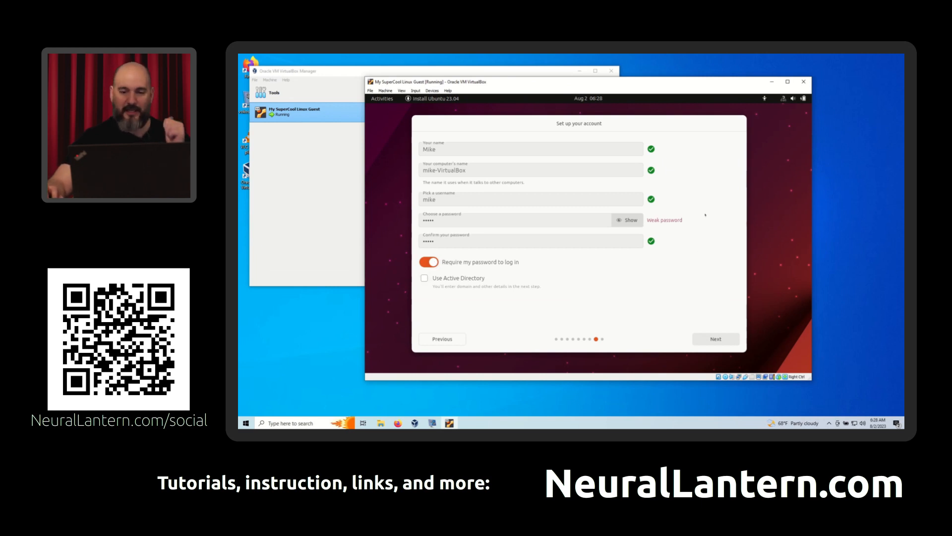
{"action": "left_click", "coordinate": [705, 339]}
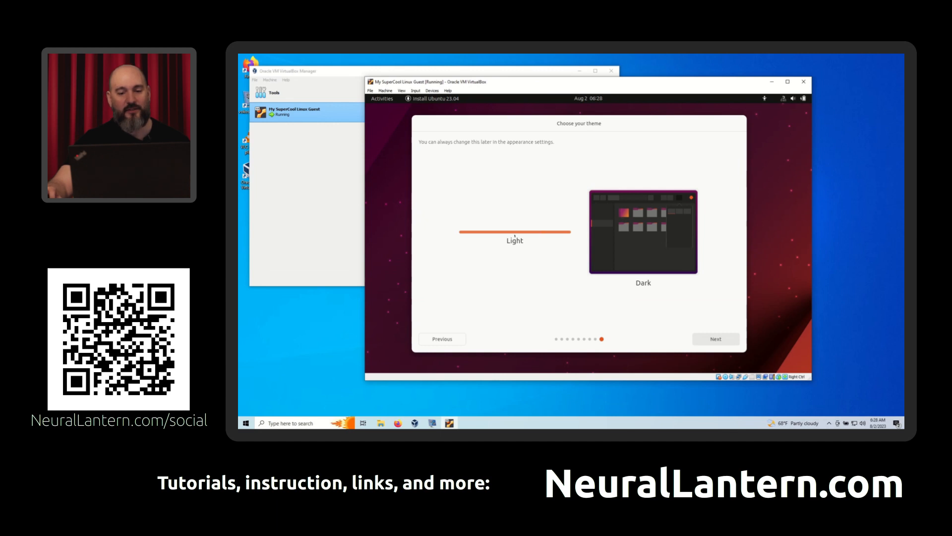
- Keep the Light theme, and show the detailed installation log in a slightly shifted installer window
{"action": "left_click", "coordinate": [704, 342]}
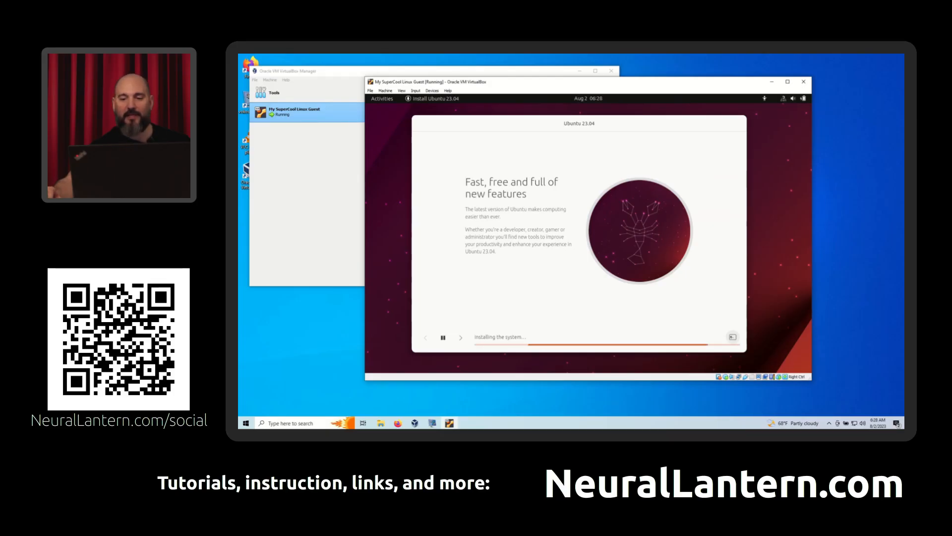
{"action": "left_click", "coordinate": [733, 337]}
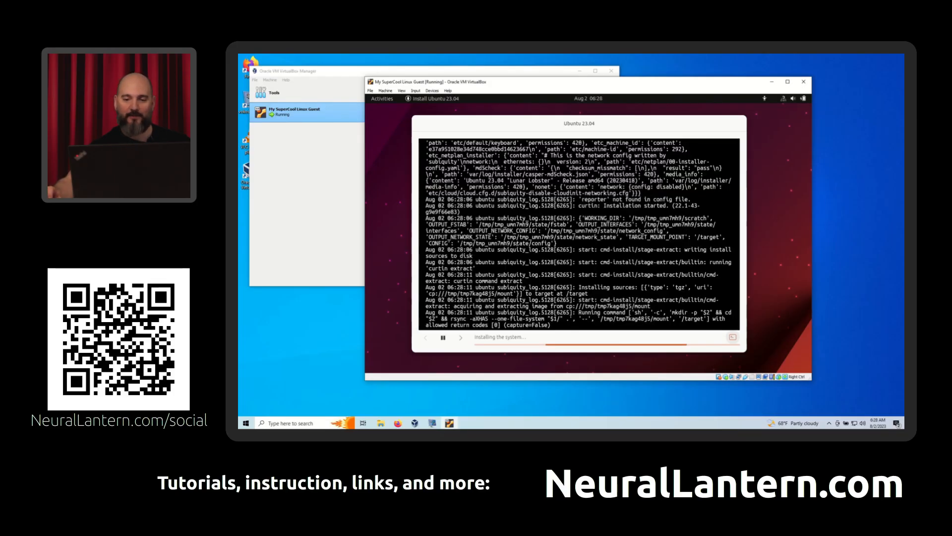
{"action": "mouse_move", "coordinate": [499, 116]}
{"action": "left_mouse_down"}
{"action": "mouse_move", "coordinate": [520, 114]}
{"action": "mouse_move", "coordinate": [505, 114]}
{"action": "left_mouse_up"}
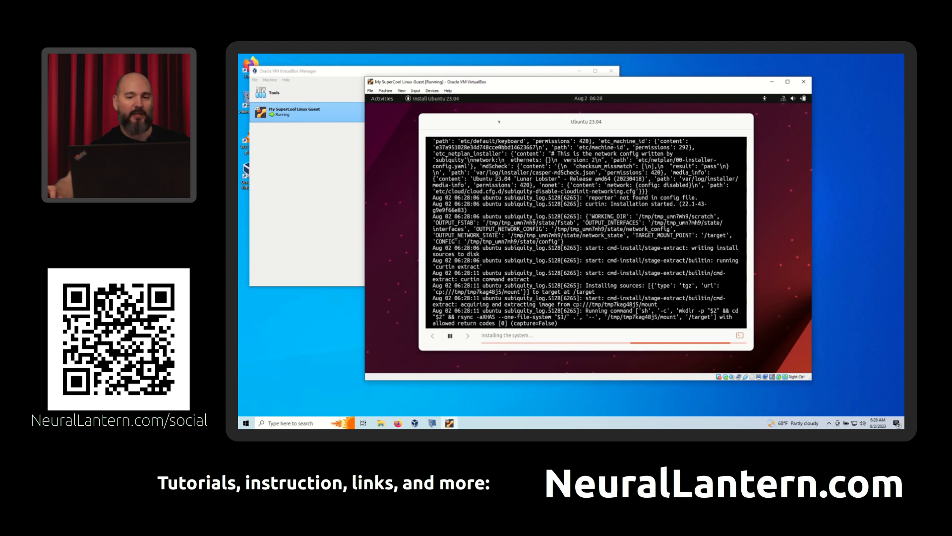
{"action": "mouse_move", "coordinate": [502, 121]}
{"action": "left_mouse_down"}
{"action": "mouse_move", "coordinate": [516, 120]}
{"action": "mouse_move", "coordinate": [505, 121]}
{"action": "left_mouse_up"}
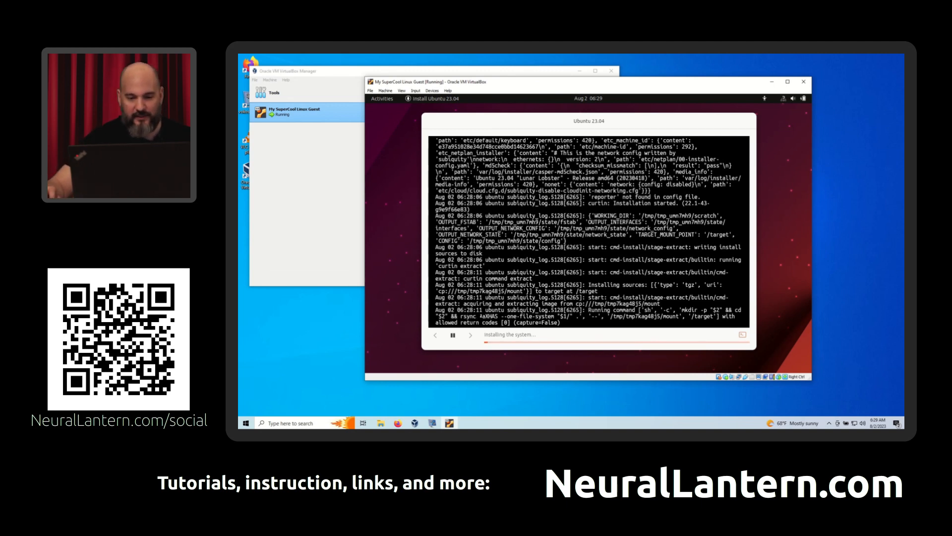
- Highlight the rsync command in the installation log to examine it, and clear the highlight
{"action": "left_click_drag", "start_coordinate": [458, 317], "coordinate": [515, 322]}
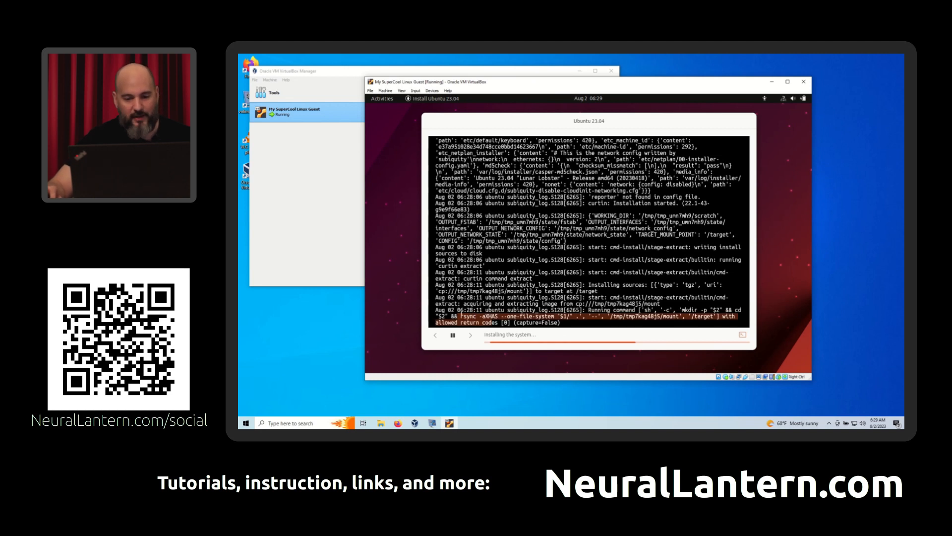
{"action": "left_click", "coordinate": [468, 316]}
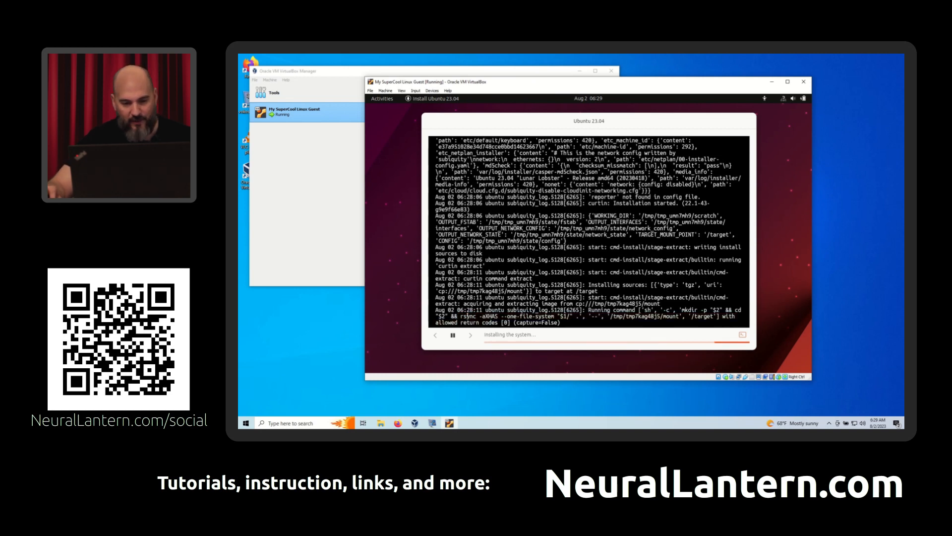
{"action": "left_click", "coordinate": [555, 323], "text": "shift"}
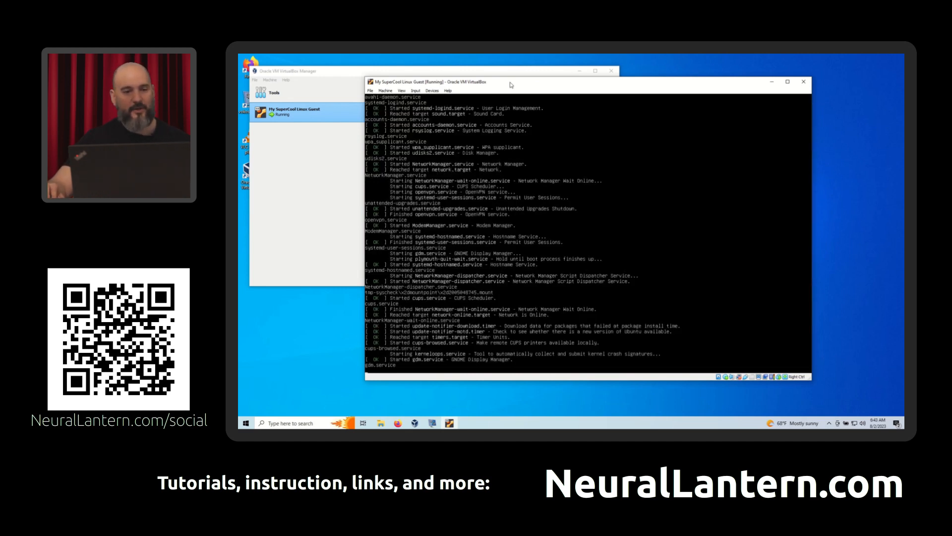
- Reposition the restarted guest's window, and submit the account password on the Ubuntu login screen
{"action": "left_click_drag", "start_coordinate": [512, 85], "coordinate": [519, 85]}
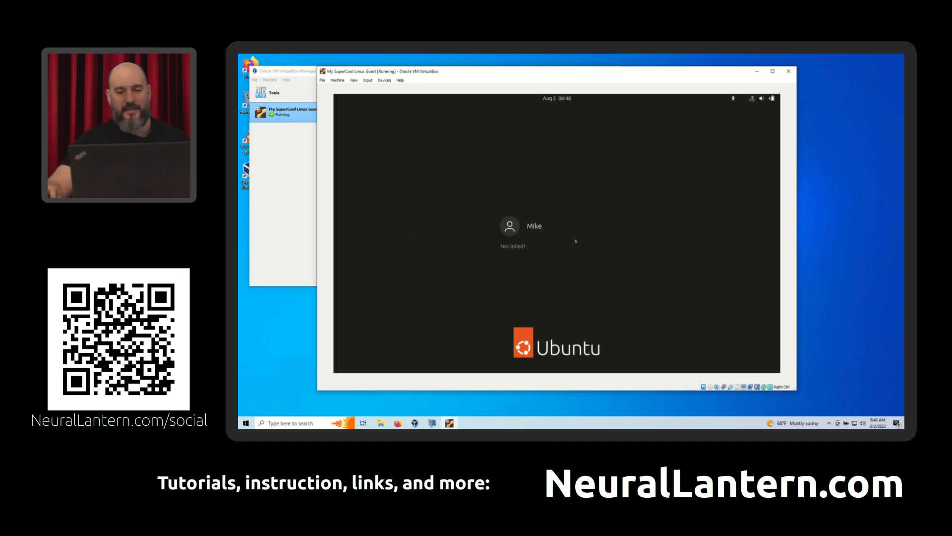
{"action": "left_click", "coordinate": [549, 224]}
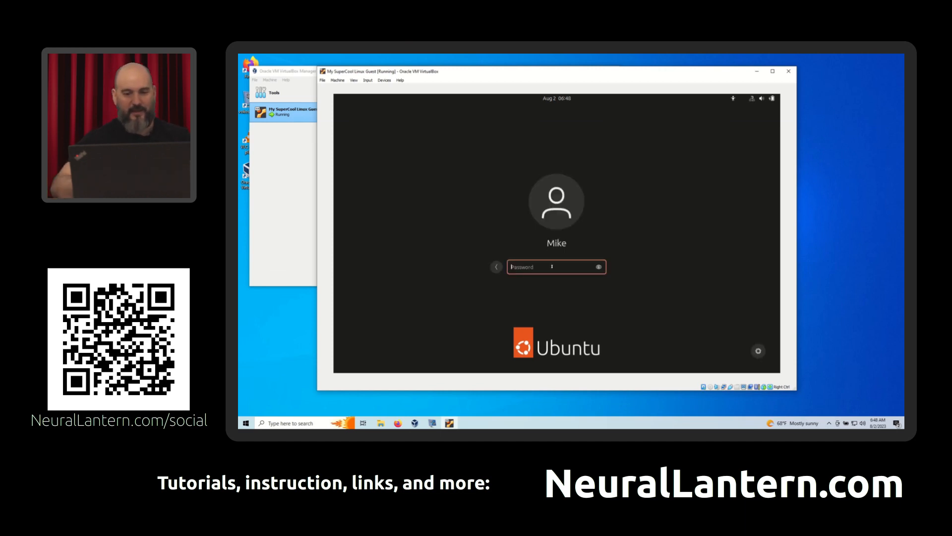
{"action": "type", "text": "•••••"}
{"action": "key", "text": "Return"}
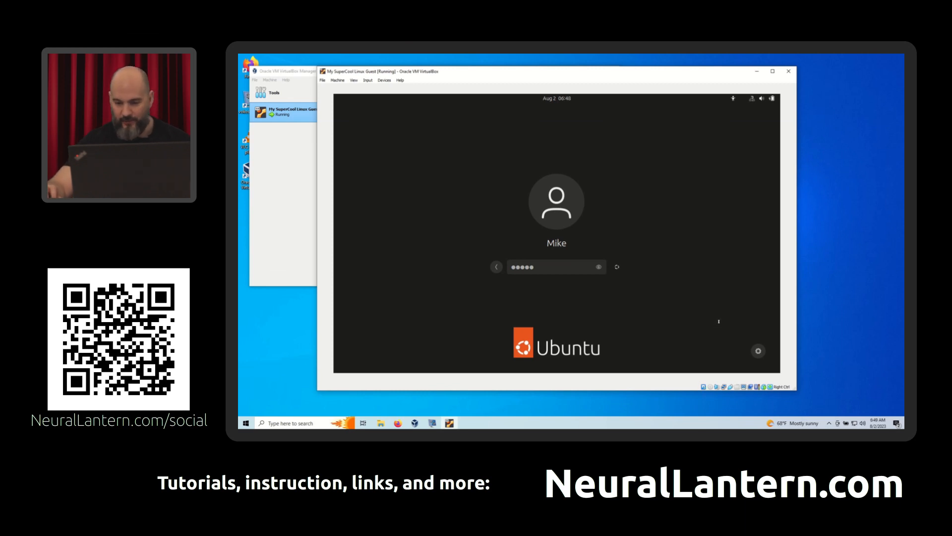
- Check which USB devices can be attached to the guest, and submit the Ubuntu login again
{"action": "right_click", "coordinate": [731, 387]}
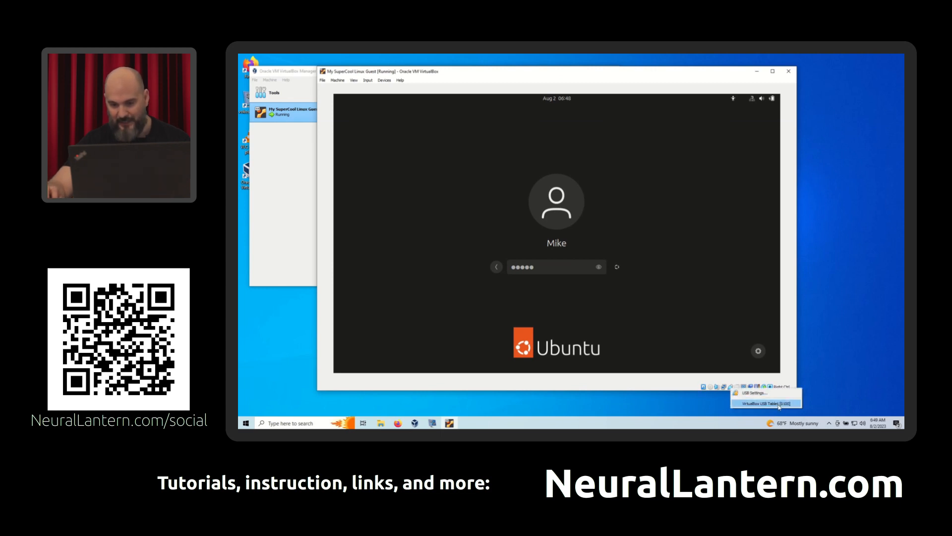
{"action": "left_click", "coordinate": [440, 177]}
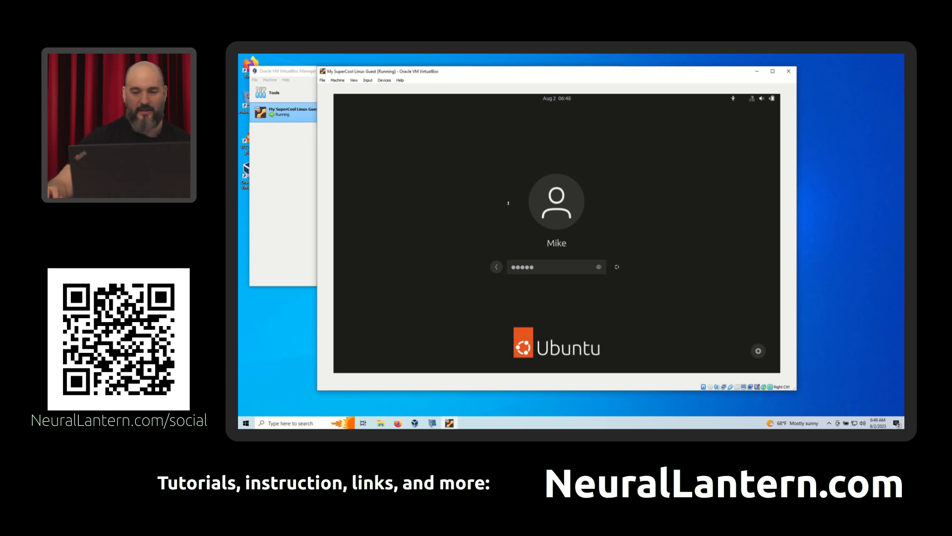
{"action": "key", "text": "Return"}
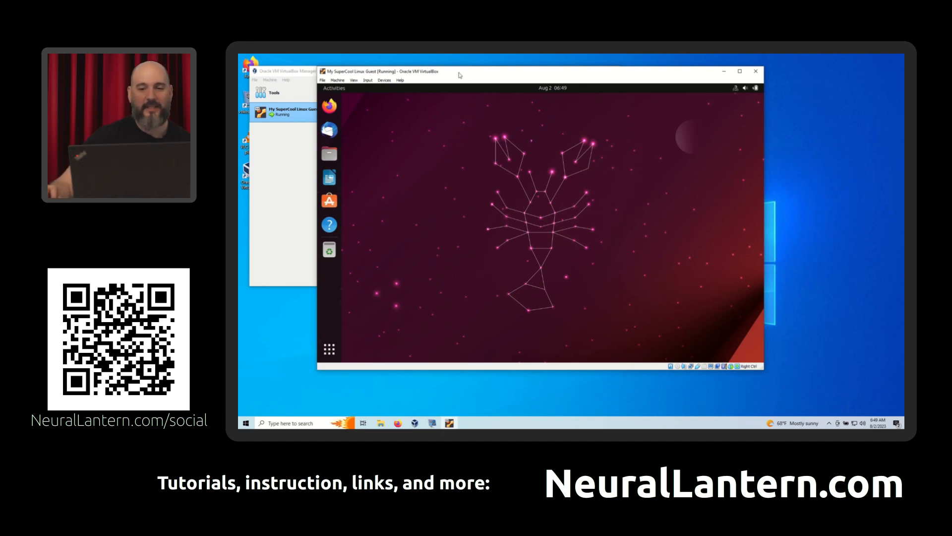
- Reposition the guest window and the Ubuntu welcome window, and skip connecting online accounts
{"action": "left_click_drag", "start_coordinate": [460, 76], "coordinate": [572, 81]}
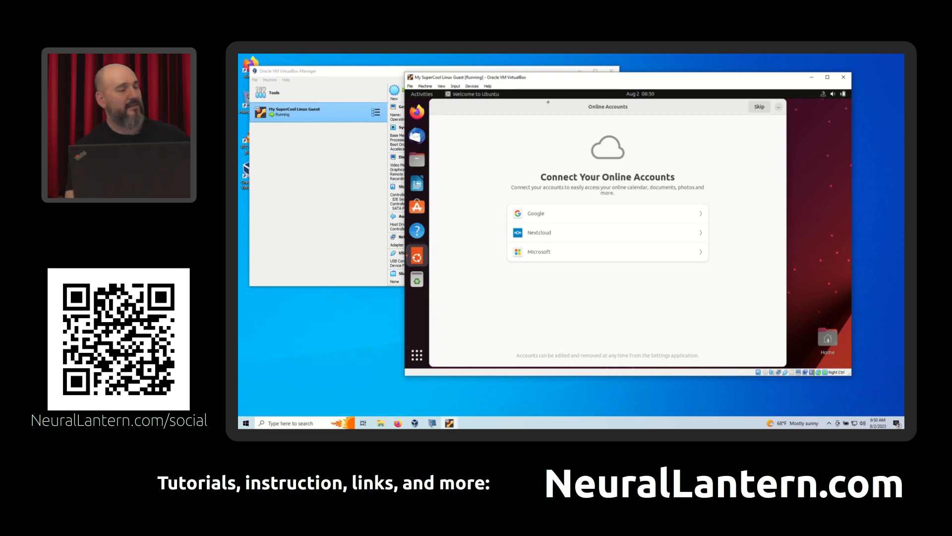
{"action": "left_click_drag", "start_coordinate": [548, 102], "coordinate": [564, 113]}
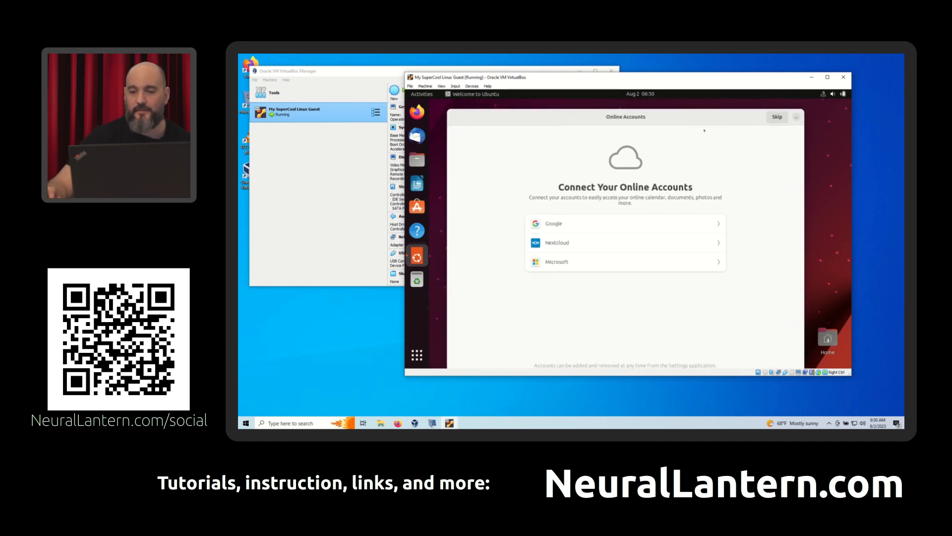
{"action": "left_click", "coordinate": [774, 118]}
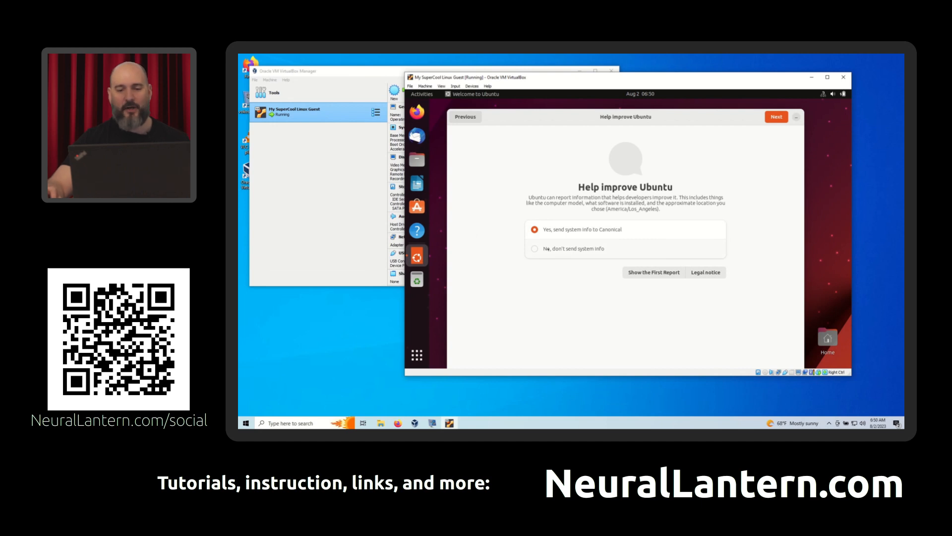
- Choose not to send system info to Canonical, and finish the Ubuntu welcome setup with Location Services left off
{"action": "left_click", "coordinate": [548, 249]}
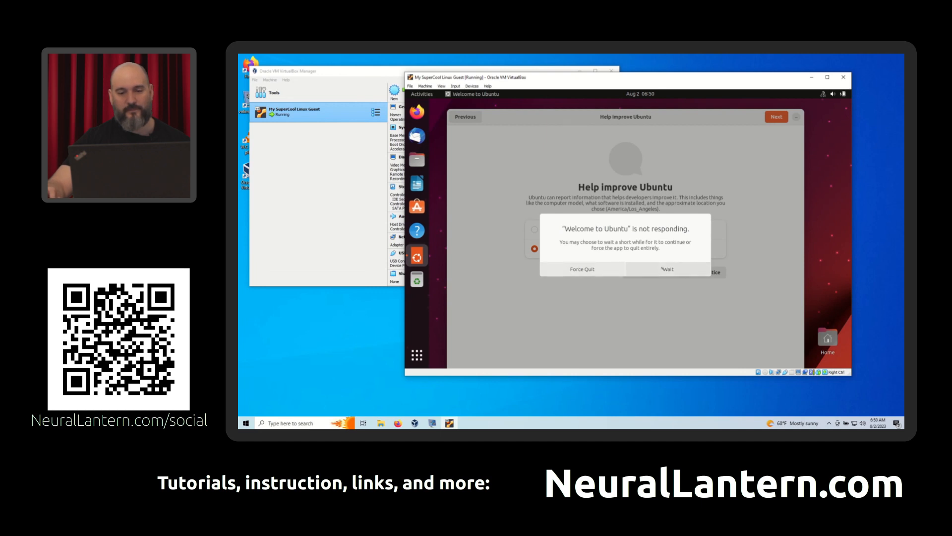
{"action": "left_click", "coordinate": [662, 269]}
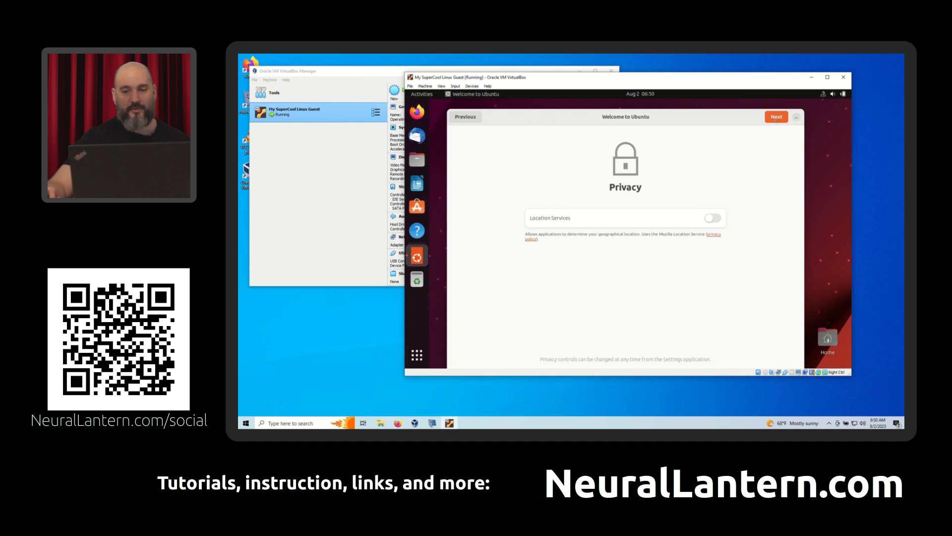
{"action": "left_click", "coordinate": [775, 121]}
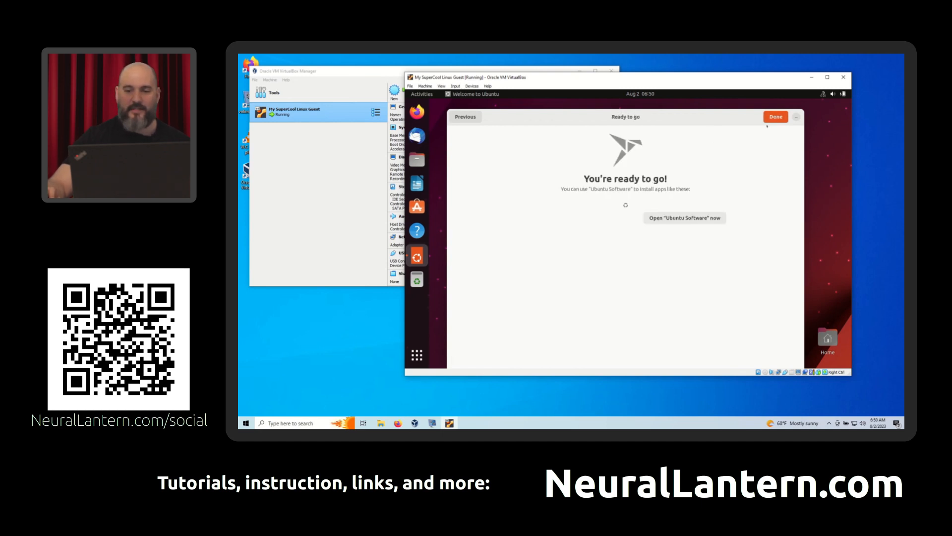
{"action": "left_click", "coordinate": [772, 118]}
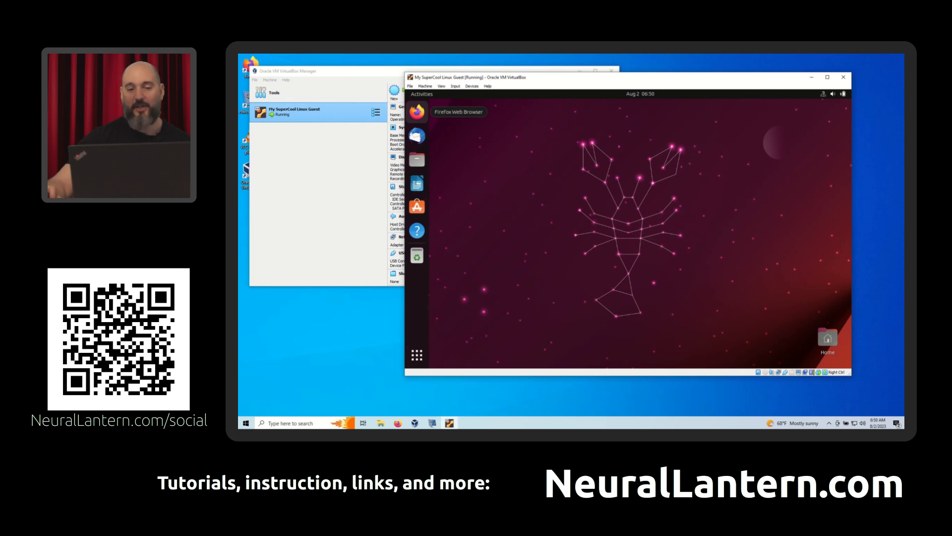
- Launch Firefox in the guest, and open Wikipedia from the new-tab shortcuts after closing the welcome tab
{"action": "left_click", "coordinate": [417, 112]}
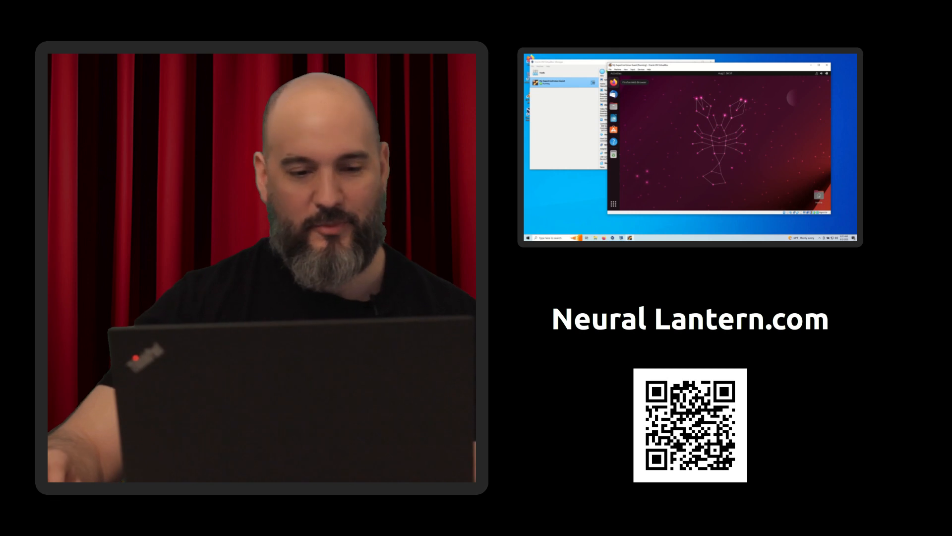
{"action": "left_click", "coordinate": [613, 83]}
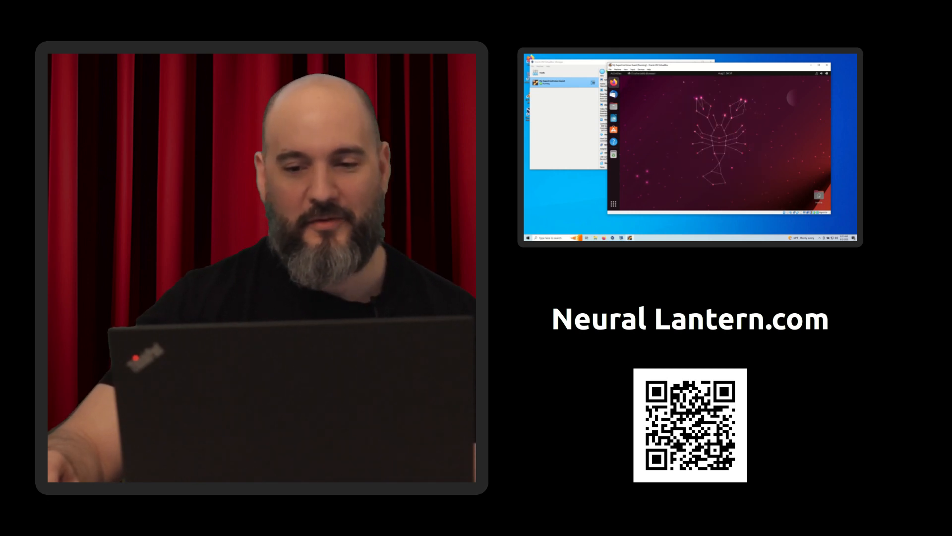
{"action": "left_click_drag", "start_coordinate": [679, 67], "coordinate": [664, 69]}
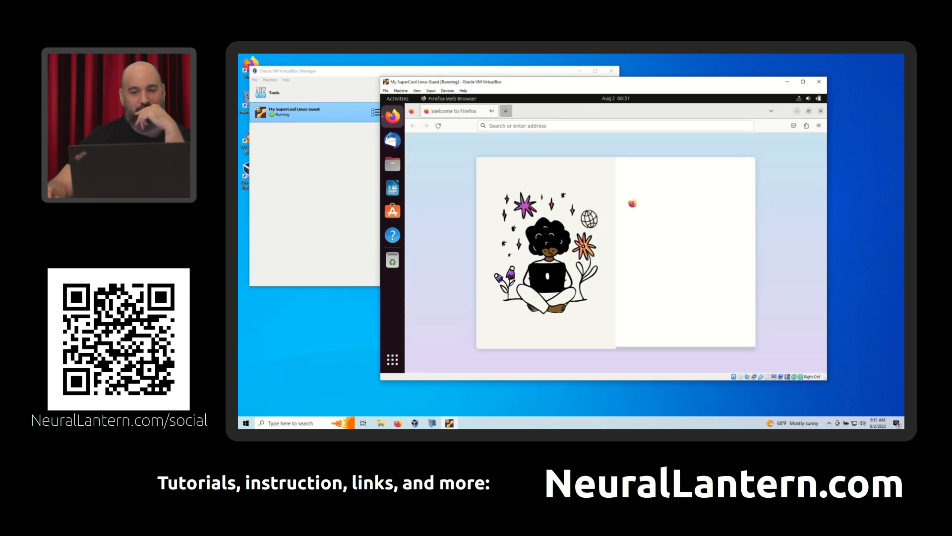
{"action": "left_click", "coordinate": [492, 111]}
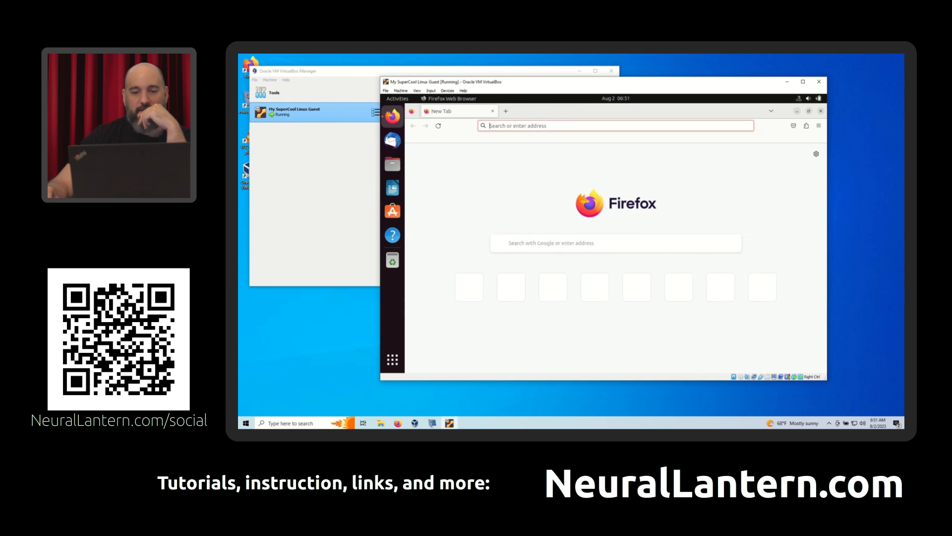
{"action": "left_click", "coordinate": [615, 126]}
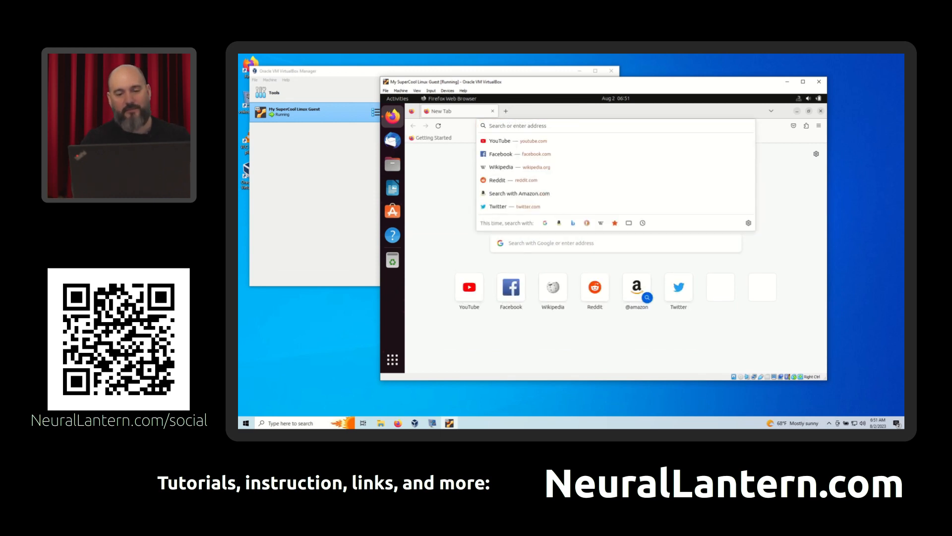
{"action": "left_click", "coordinate": [553, 287]}
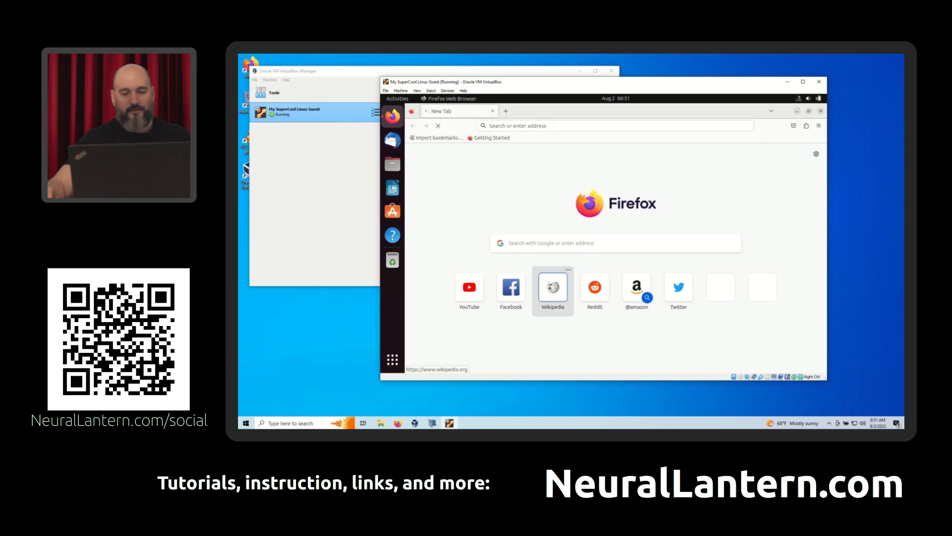
{"action": "left_click", "coordinate": [398, 423]}
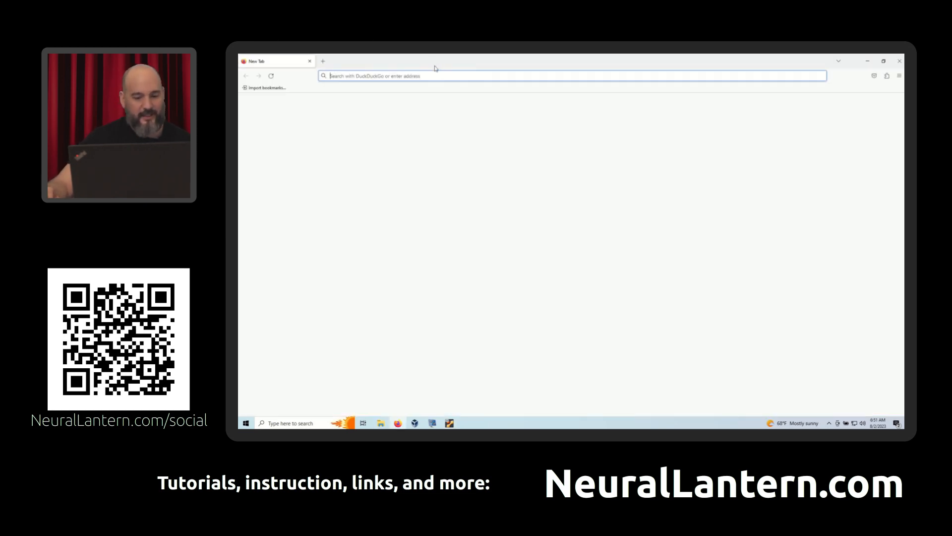
{"action": "left_click", "coordinate": [434, 72]}
{"action": "type", "text": "wiki"}
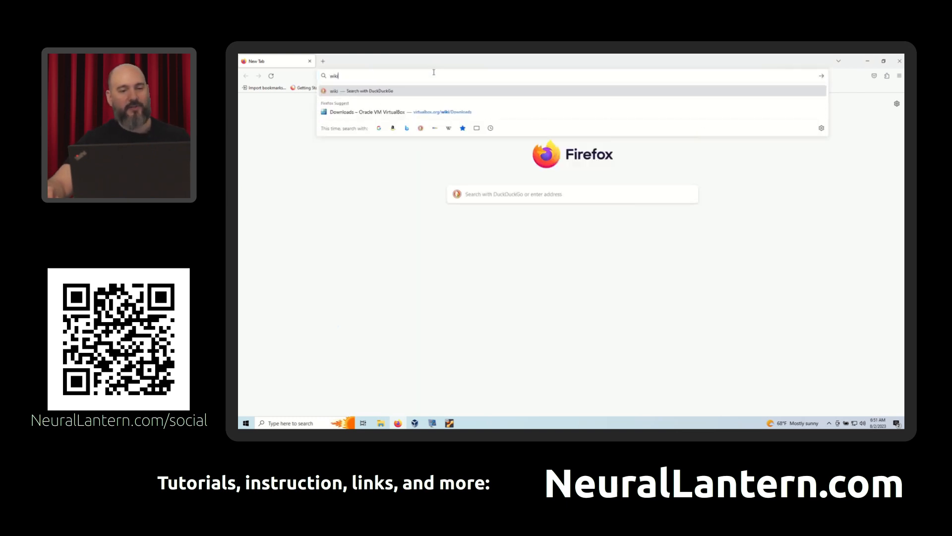
{"action": "type", "text": "pedia"}
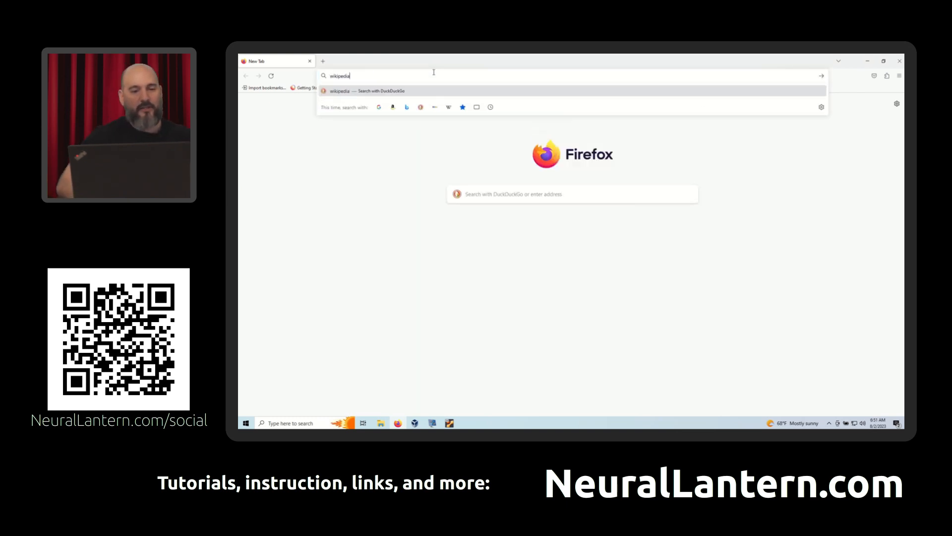
{"action": "key", "text": "Return"}
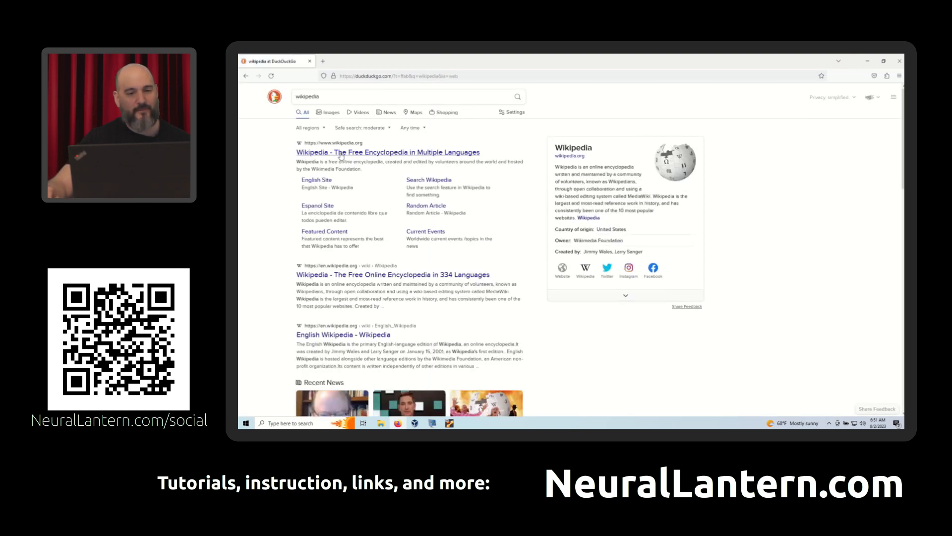
{"action": "left_click", "coordinate": [341, 153]}
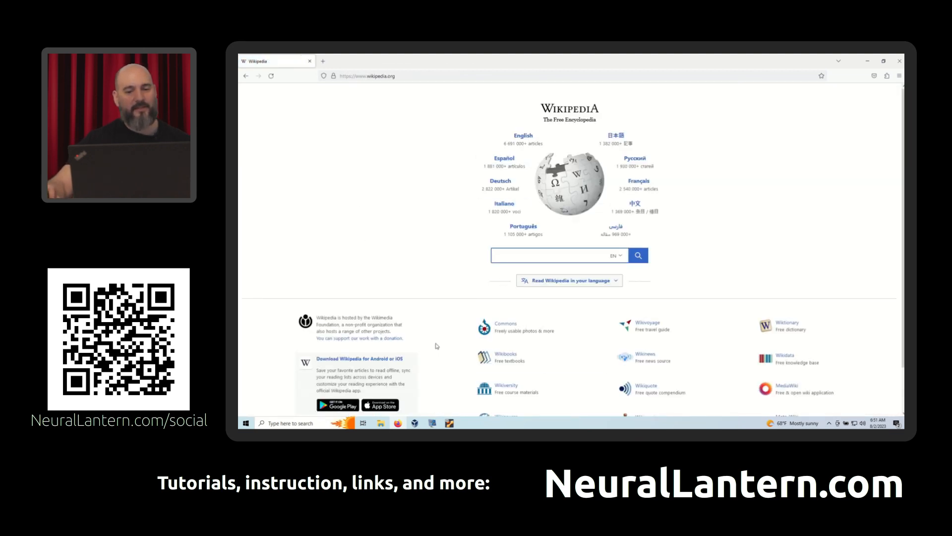
{"action": "left_click", "coordinate": [447, 425]}
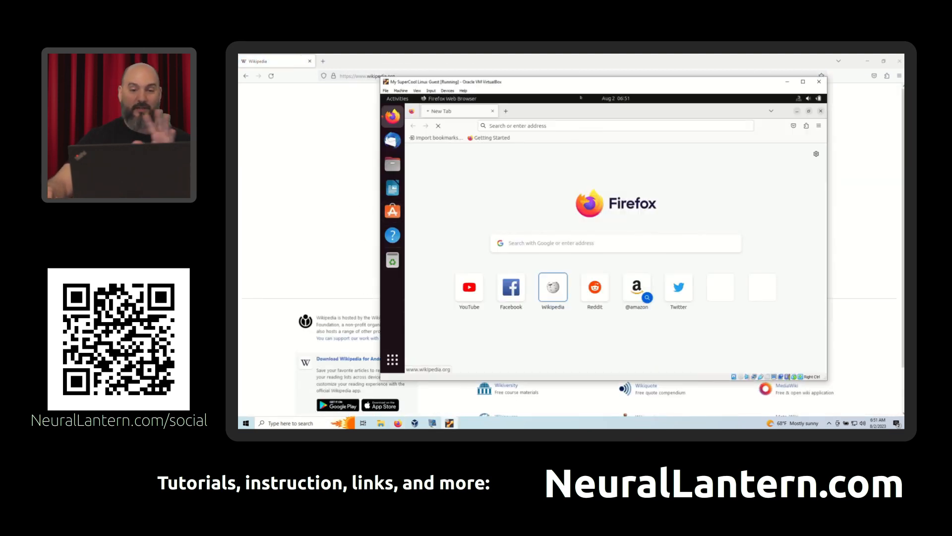
{"action": "left_click_drag", "start_coordinate": [580, 90], "coordinate": [613, 100]}
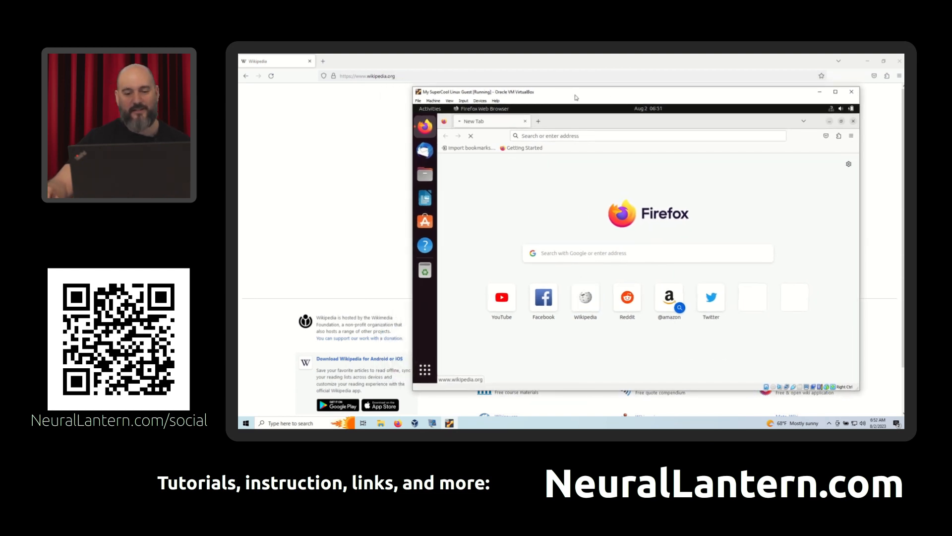
{"action": "left_click_drag", "start_coordinate": [585, 98], "coordinate": [602, 108]}
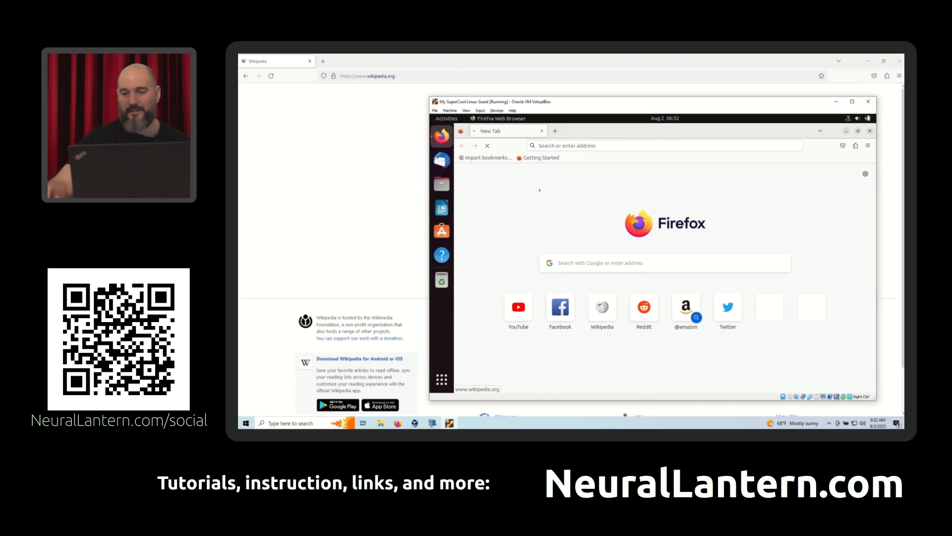
{"action": "left_click_drag", "start_coordinate": [675, 108], "coordinate": [679, 104]}
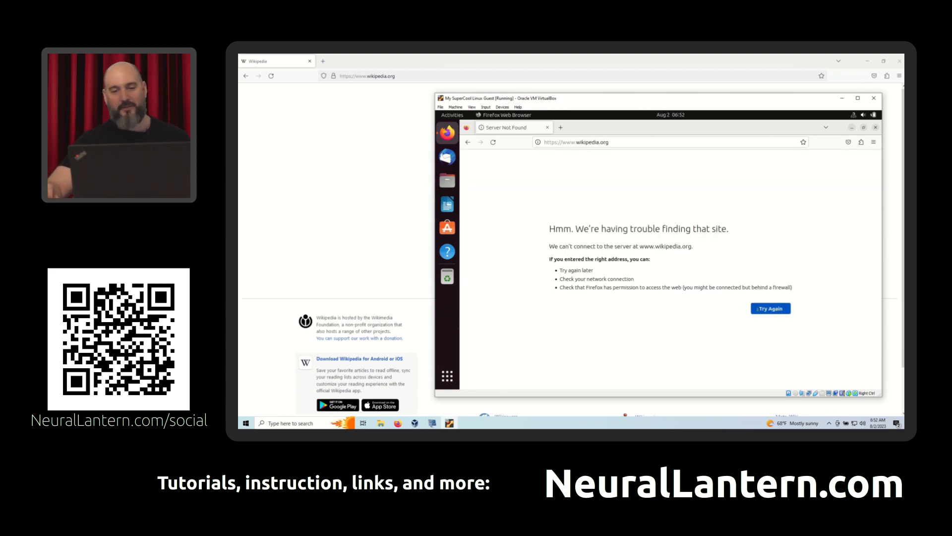
{"action": "left_click", "coordinate": [758, 310]}
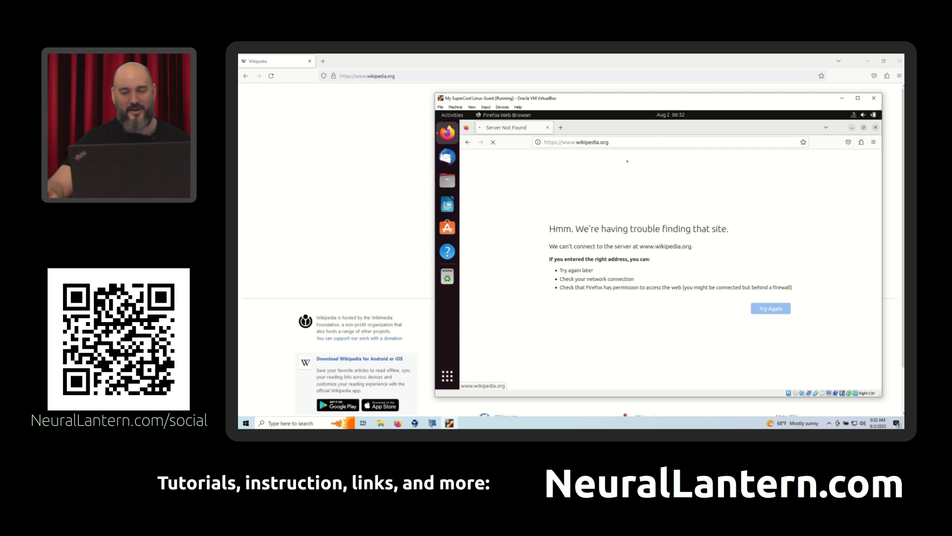
{"action": "left_click_drag", "start_coordinate": [743, 104], "coordinate": [711, 103]}
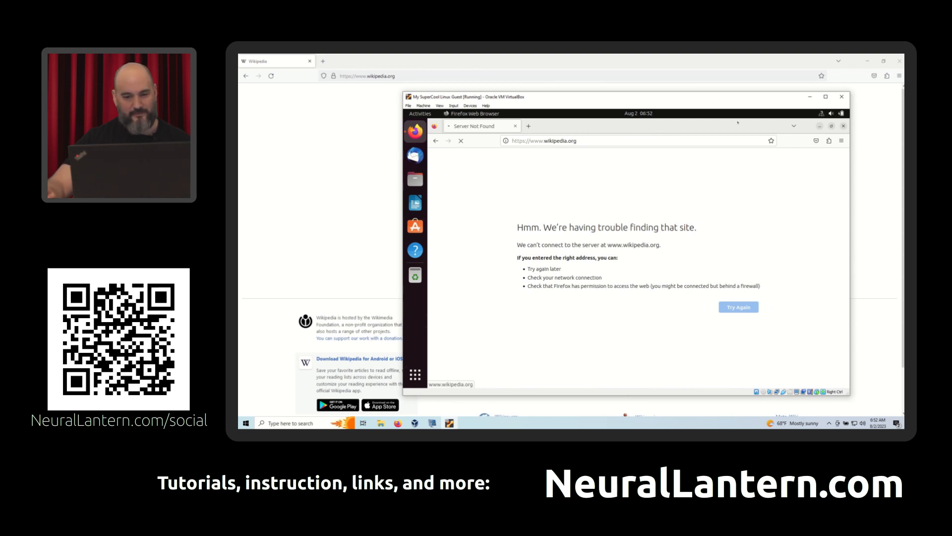
{"action": "left_click", "coordinate": [842, 125]}
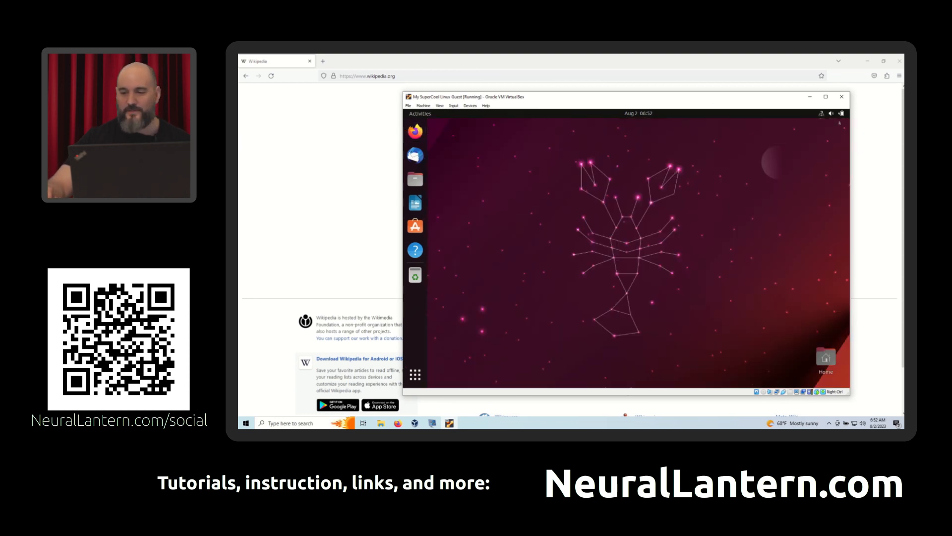
{"action": "left_click_drag", "start_coordinate": [502, 164], "coordinate": [671, 296]}
{"action": "left_click_drag", "start_coordinate": [563, 142], "coordinate": [613, 239]}
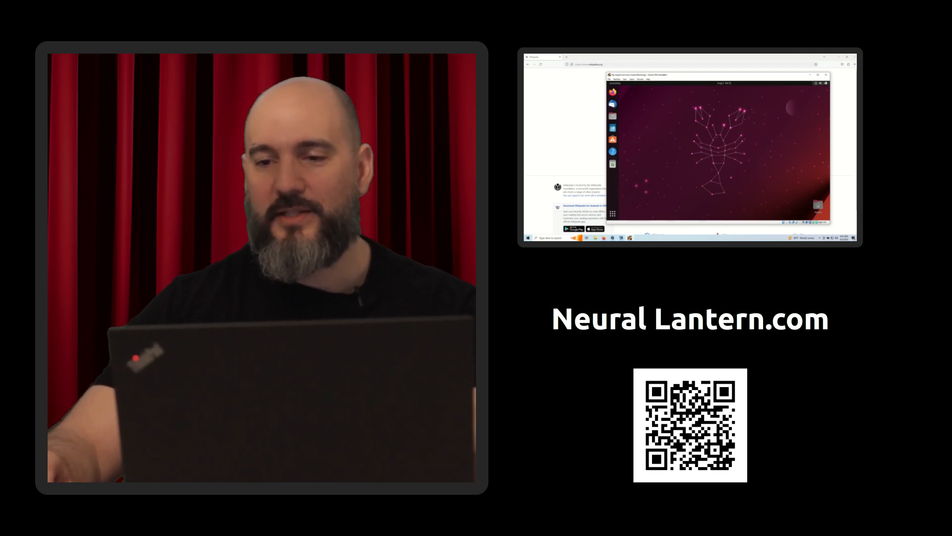
- Examine the power-off options in the guest's Ubuntu system menu, and close the menu
{"action": "left_click", "coordinate": [822, 84]}
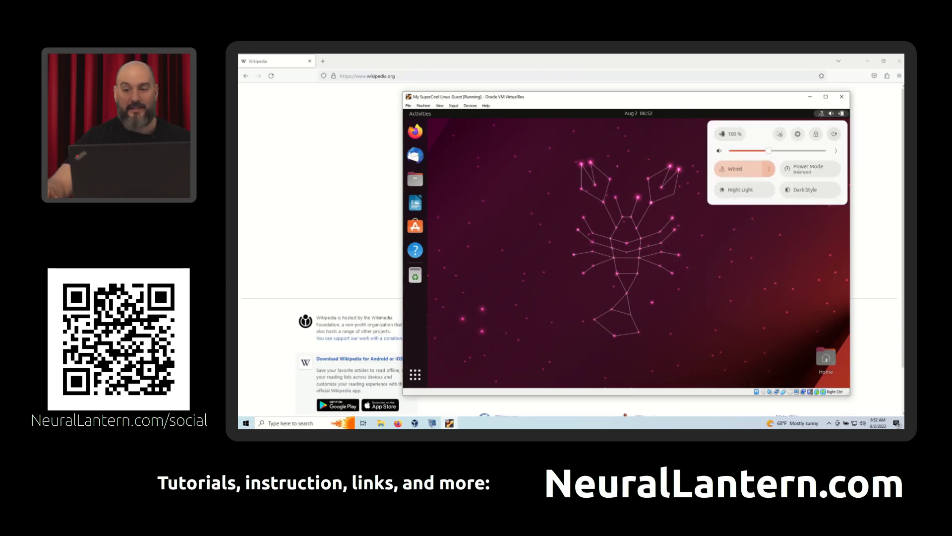
{"action": "left_click", "coordinate": [834, 135]}
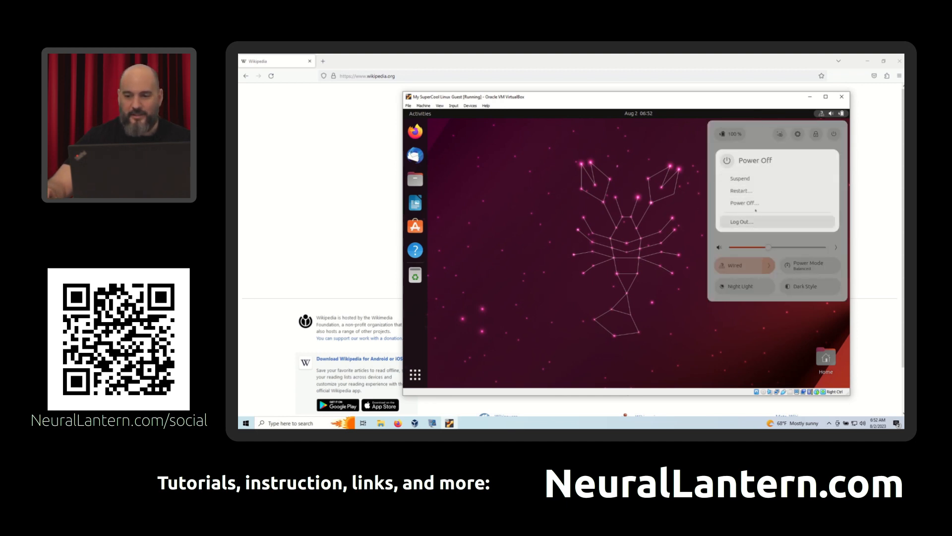
{"action": "left_click", "coordinate": [577, 179]}
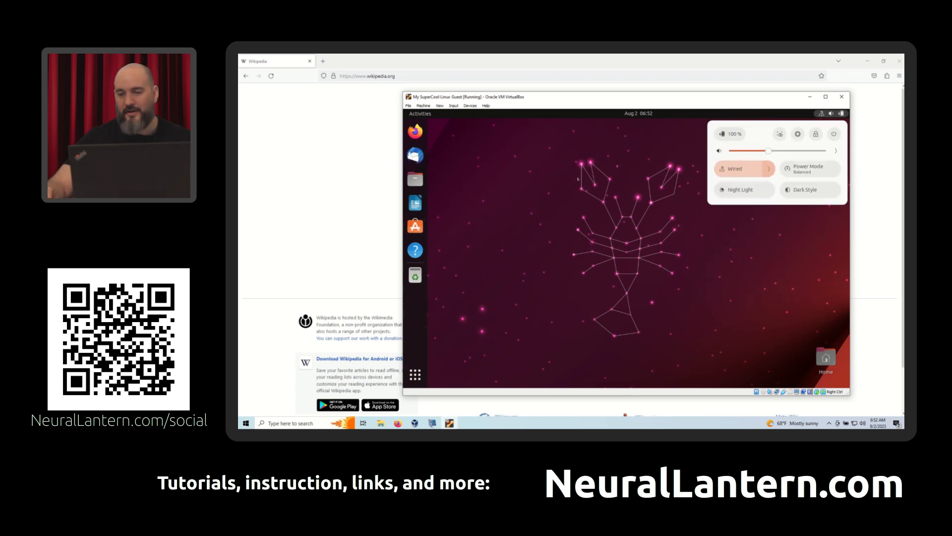
{"action": "left_click", "coordinate": [554, 160]}
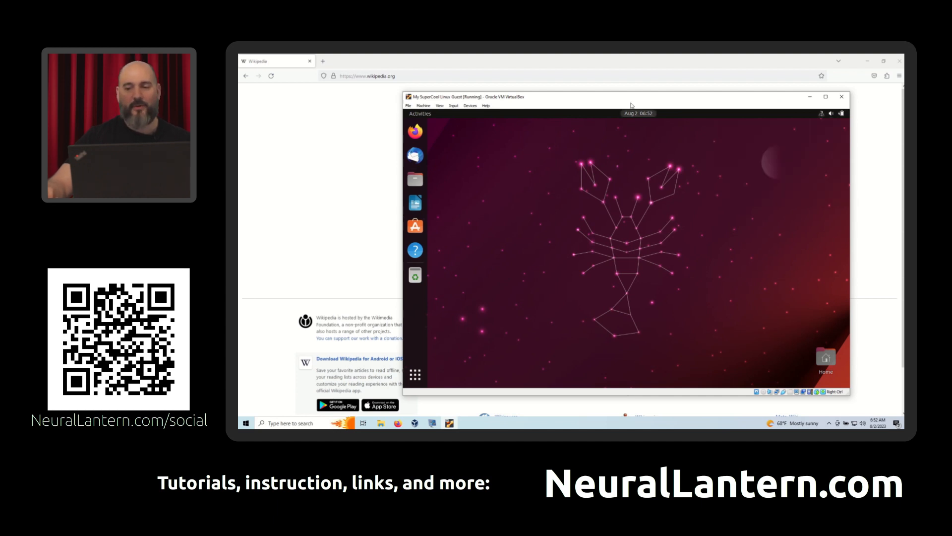
- Reposition the guest window, start closing the virtual machine, and select Save the machine state
{"action": "left_click_drag", "start_coordinate": [630, 101], "coordinate": [573, 86]}
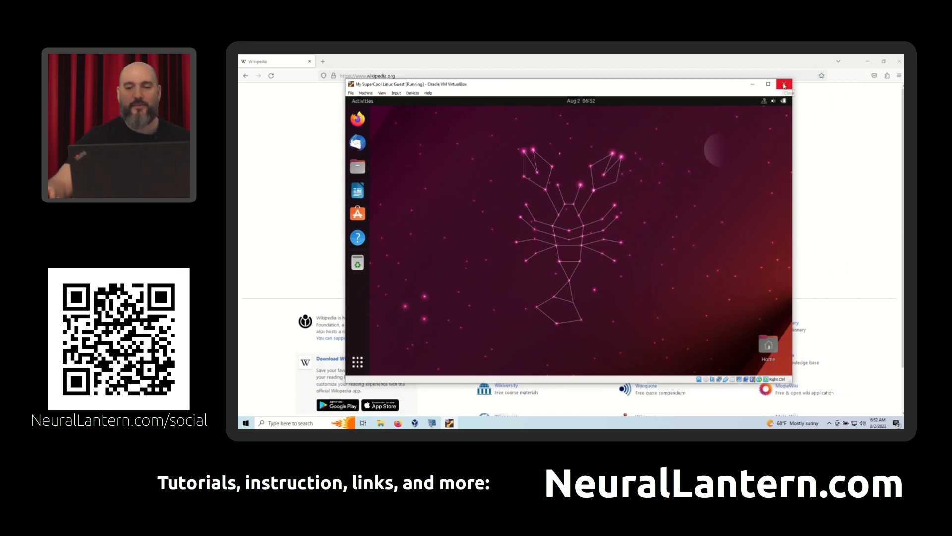
{"action": "left_click", "coordinate": [784, 86]}
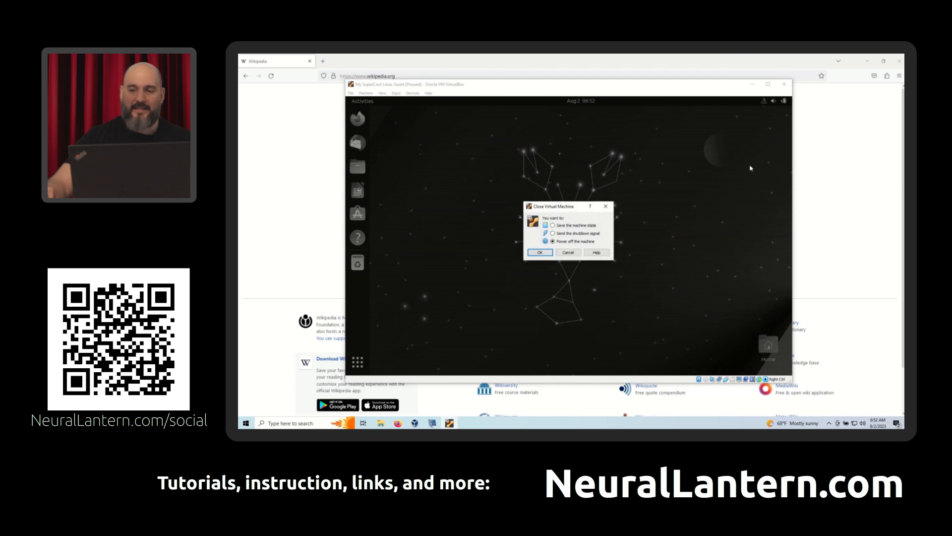
{"action": "left_click_drag", "start_coordinate": [569, 208], "coordinate": [566, 184]}
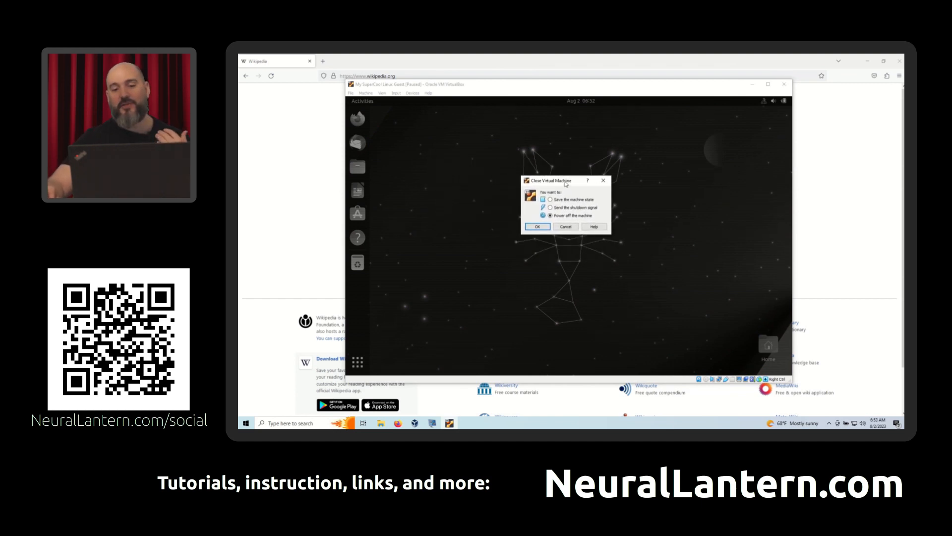
{"action": "left_click", "coordinate": [564, 200]}
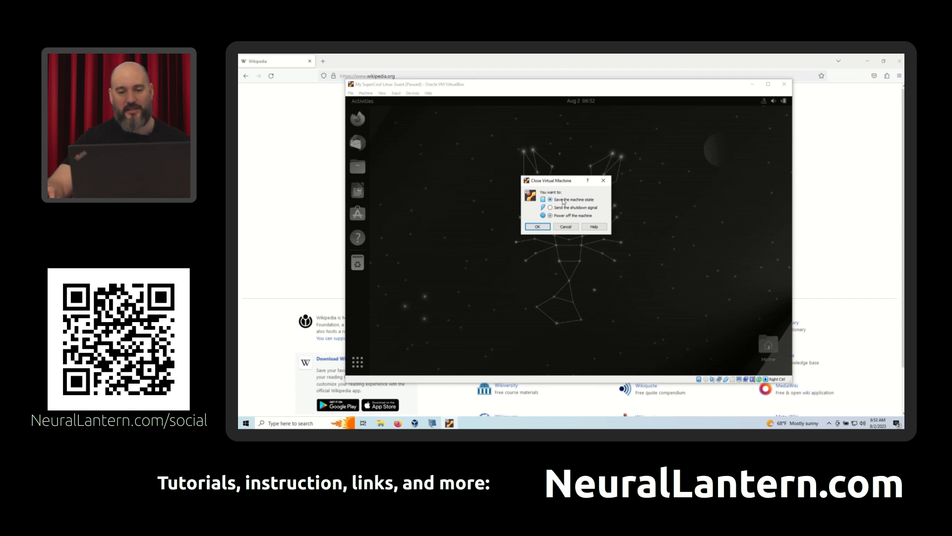